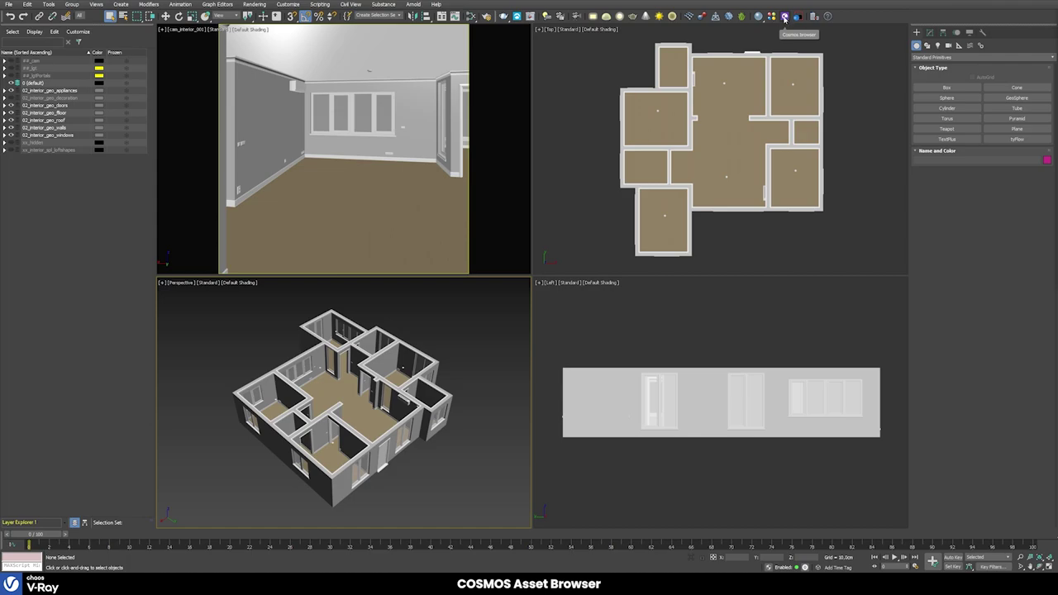
# - Open Chaos Cosmos Browser and scroll through the Recently added people models
pyautogui.click(786, 19)
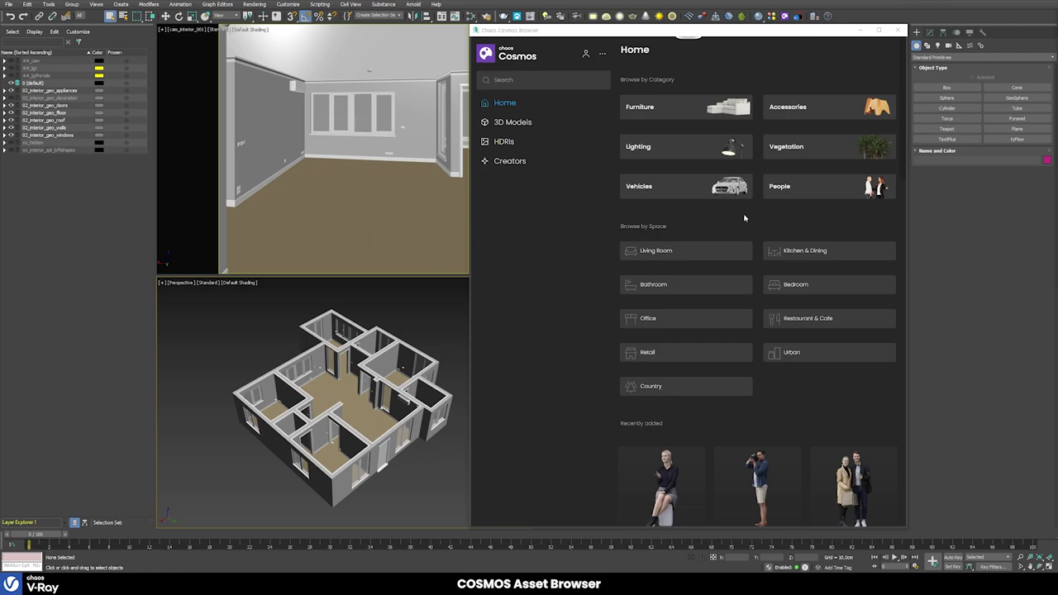
pyautogui.scroll(-3, 744, 218)
pyautogui.scroll(-2, 719, 228)
pyautogui.scroll(-1, 695, 219)
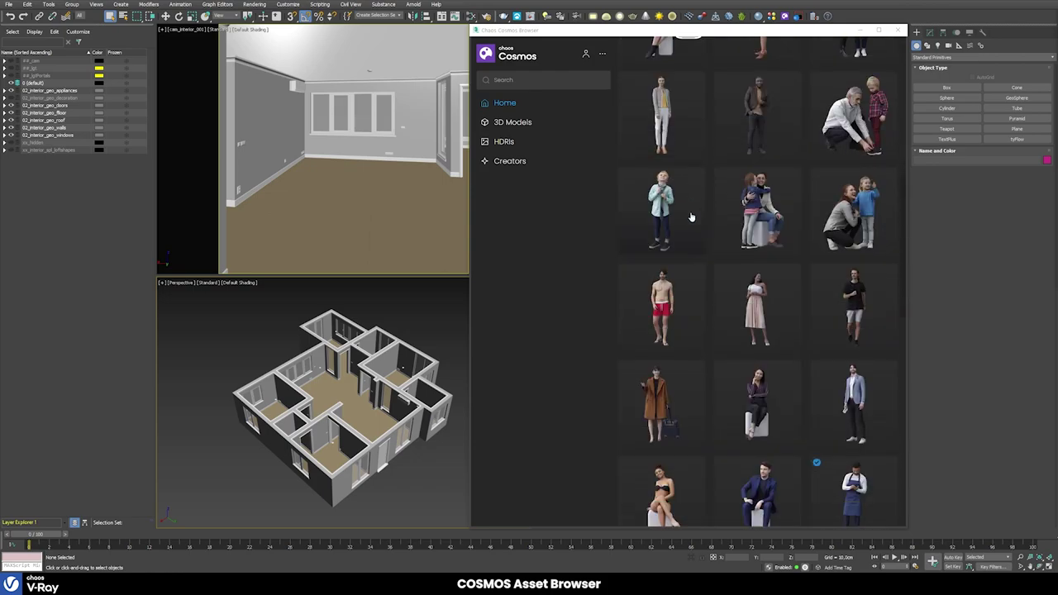
pyautogui.scroll(-3, 691, 218)
pyautogui.scroll(2, 692, 218)
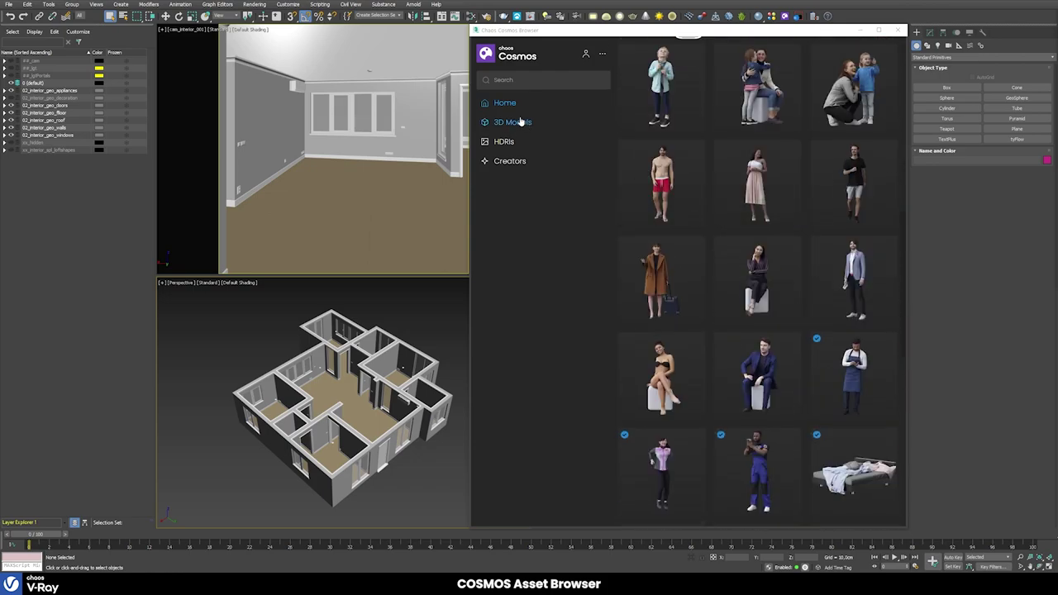
pyautogui.scroll(3, 744, 248)
pyautogui.scroll(4, 799, 236)
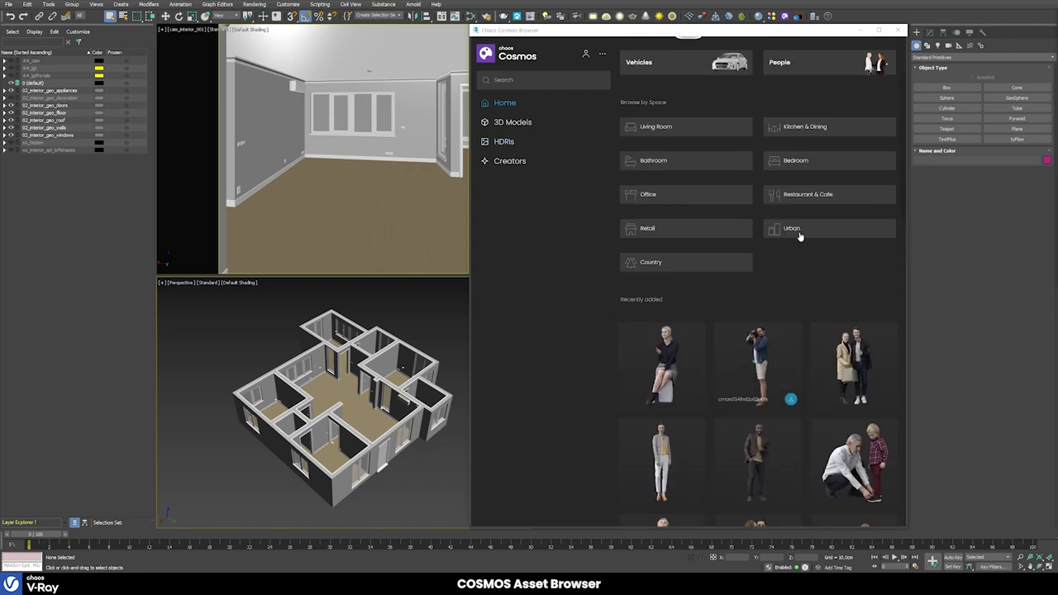
pyautogui.scroll(2, 800, 236)
pyautogui.scroll(-3, 794, 232)
pyautogui.scroll(-3, 794, 232)
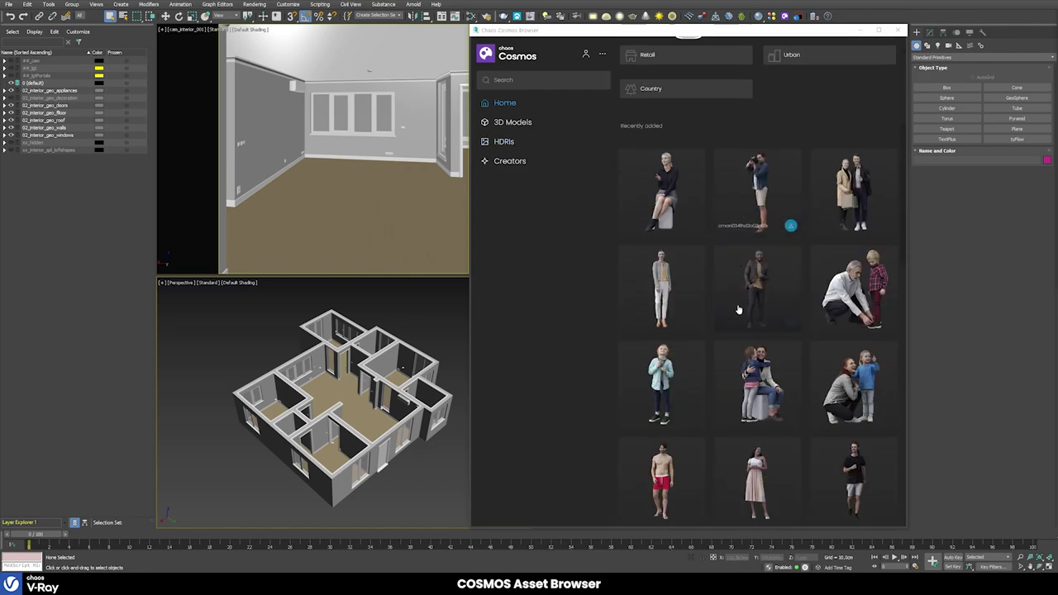
pyautogui.scroll(-1, 781, 244)
pyautogui.scroll(1, 719, 312)
pyautogui.scroll(1, 719, 312)
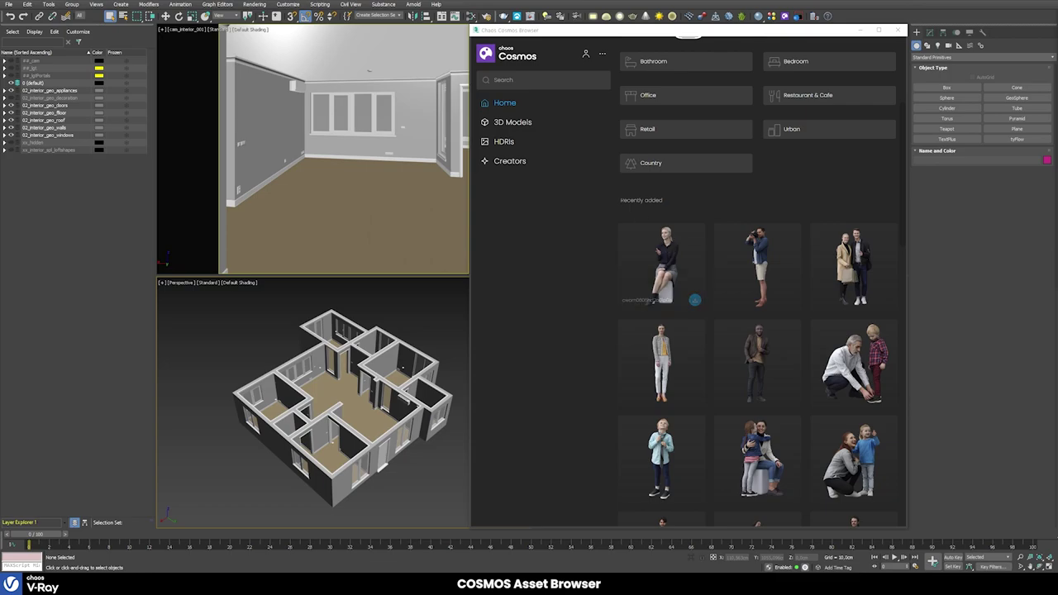
pyautogui.scroll(-2, 737, 248)
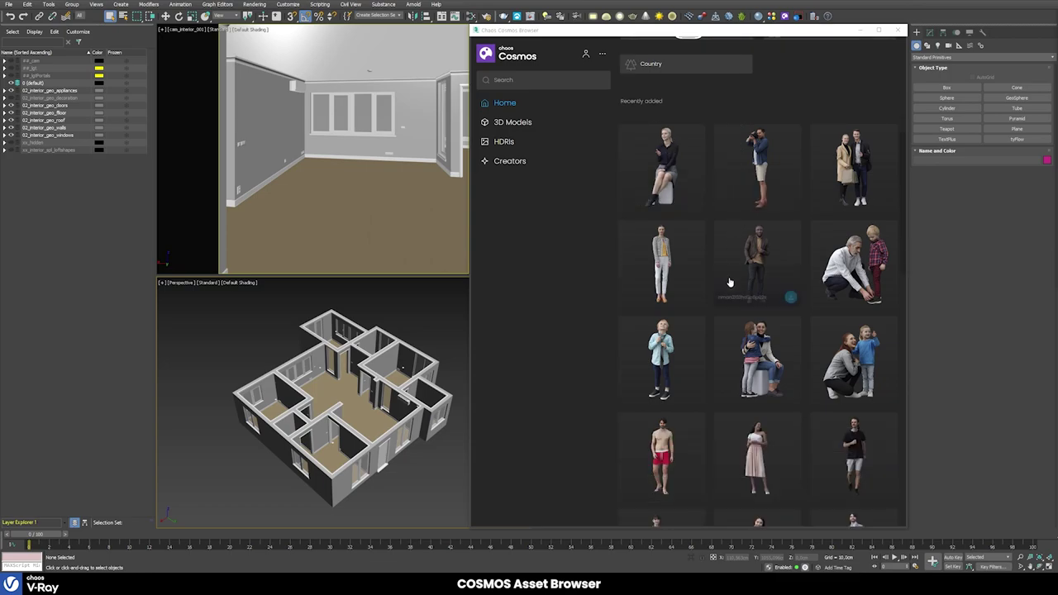
pyautogui.scroll(-2, 732, 306)
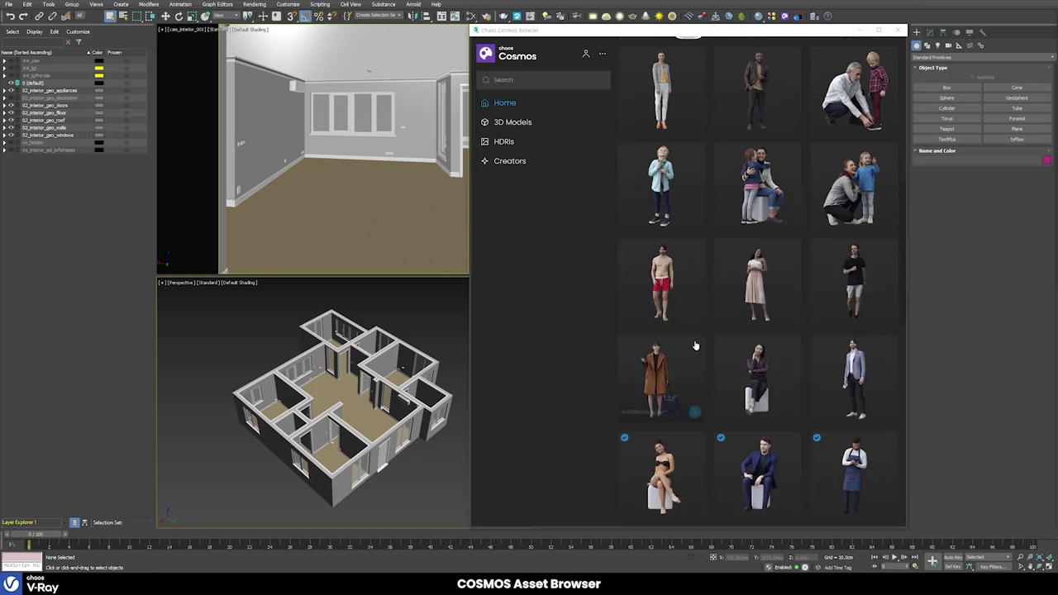
pyautogui.scroll(-1, 698, 351)
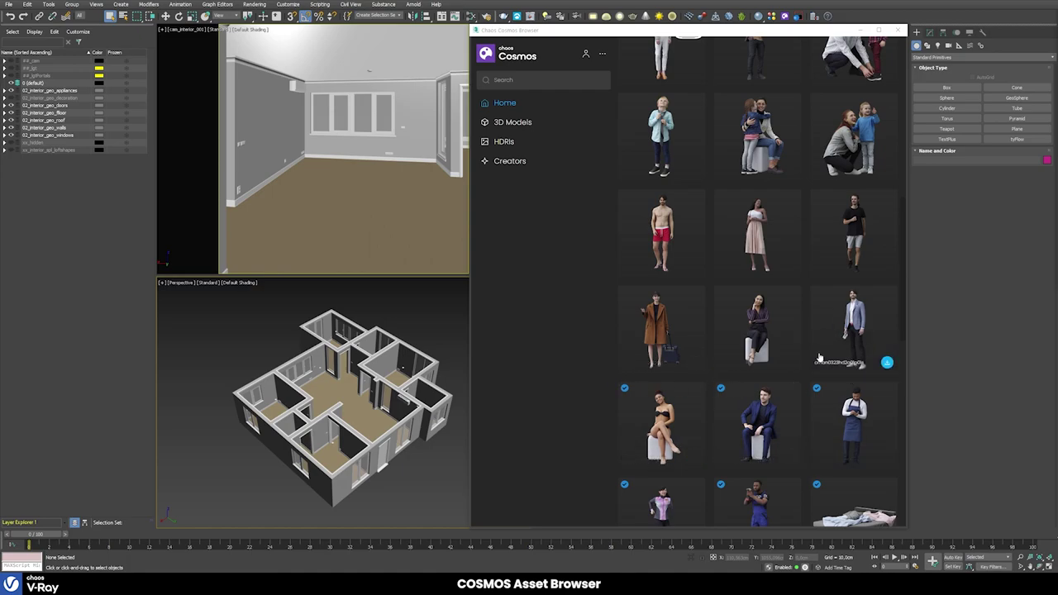
# - Download the standing man and the woman in the brown coat, then return Home
pyautogui.moveTo(854, 379)
pyautogui.click(888, 365)
pyautogui.click(695, 362)
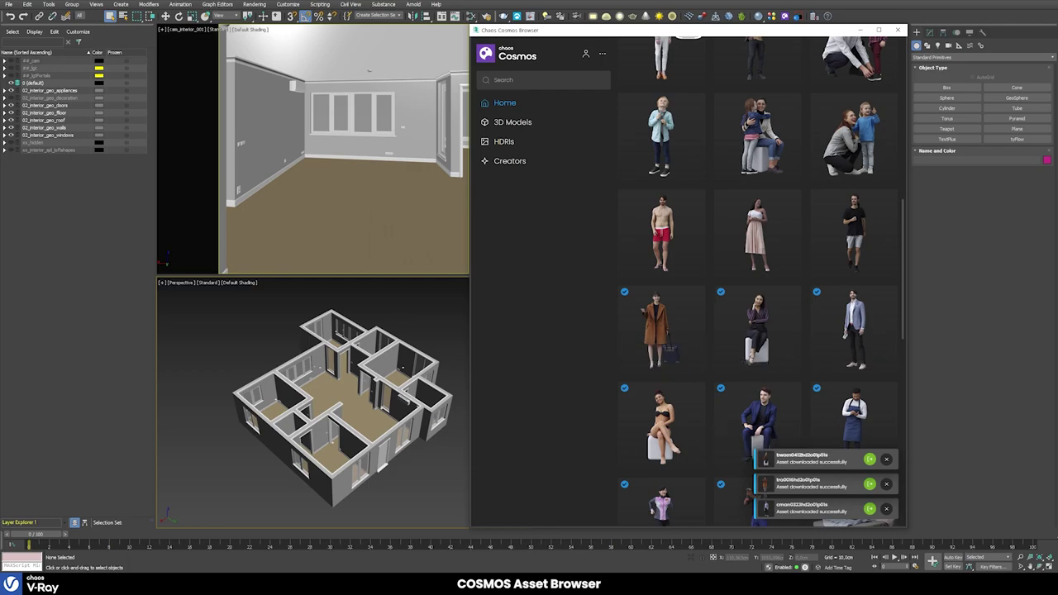
pyautogui.click(504, 103)
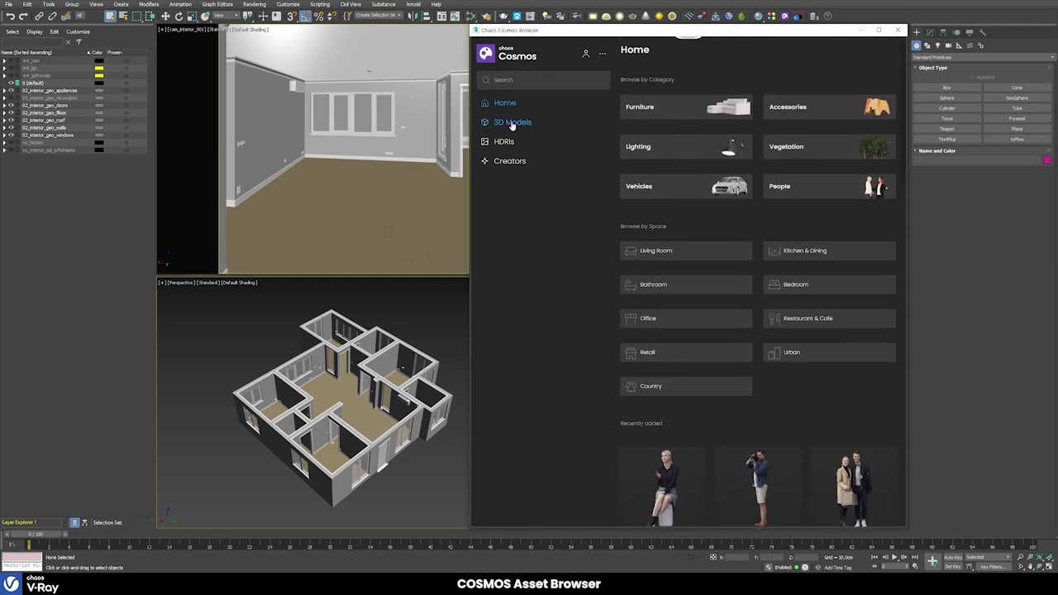
# - Browse 3D Models through the Furniture, Lighting, Vehicles, People and Vegetation categories
pyautogui.click(512, 123)
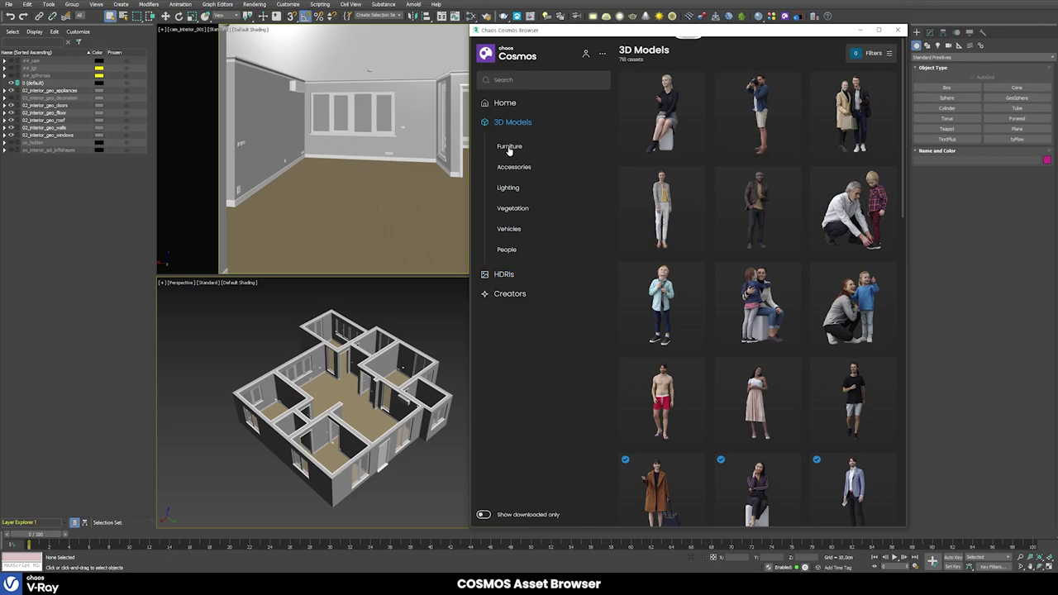
pyautogui.click(510, 149)
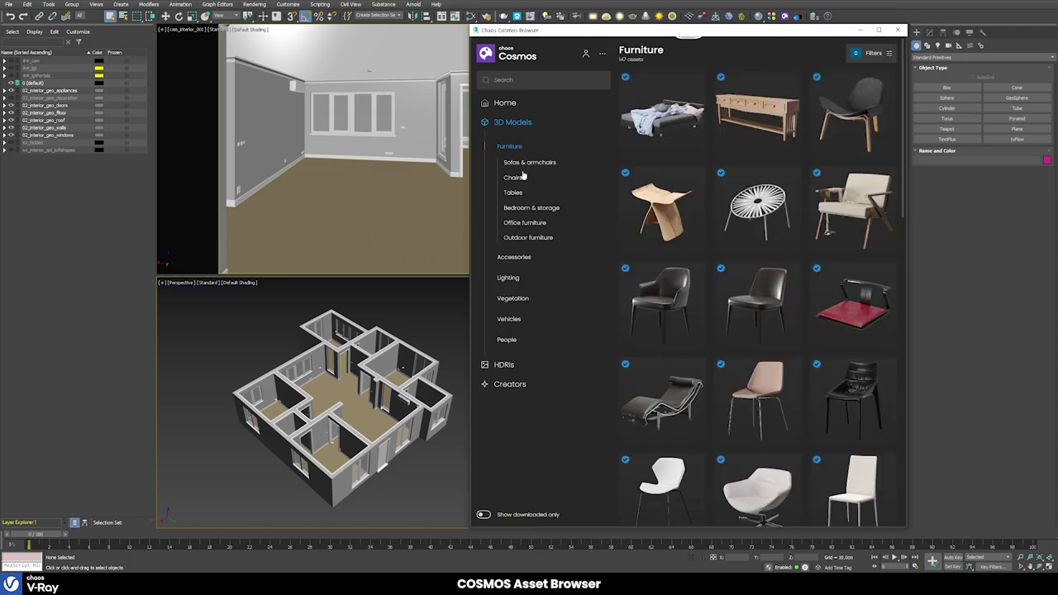
pyautogui.click(512, 281)
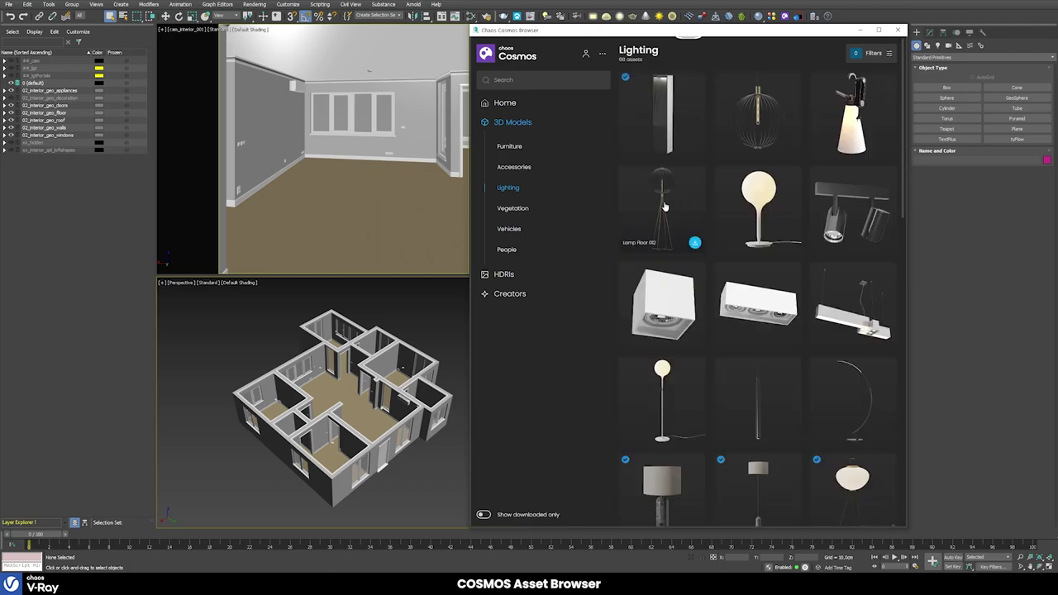
pyautogui.click(509, 230)
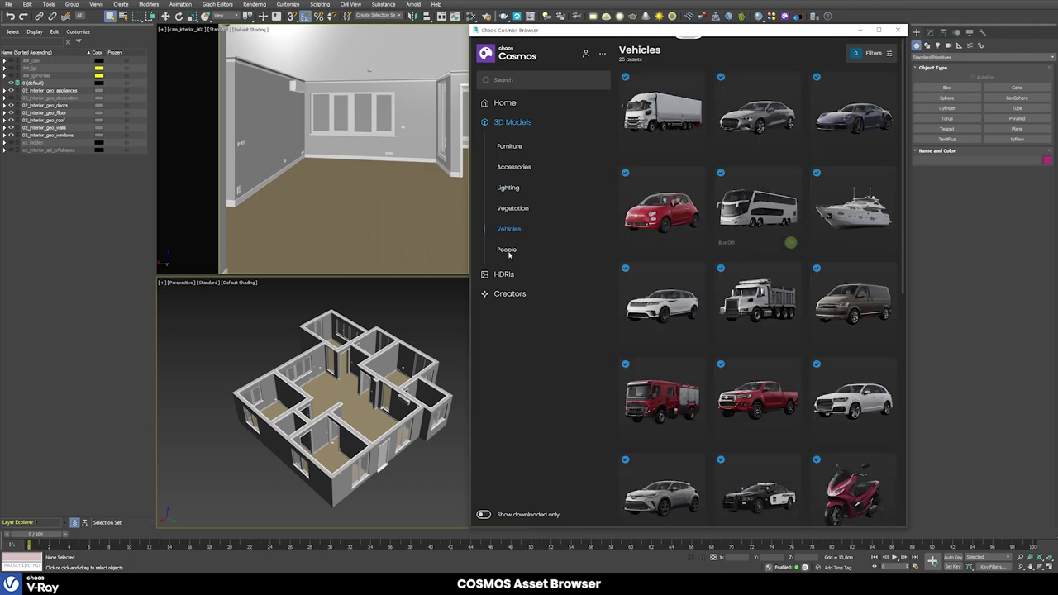
pyautogui.click(507, 249)
pyautogui.click(514, 208)
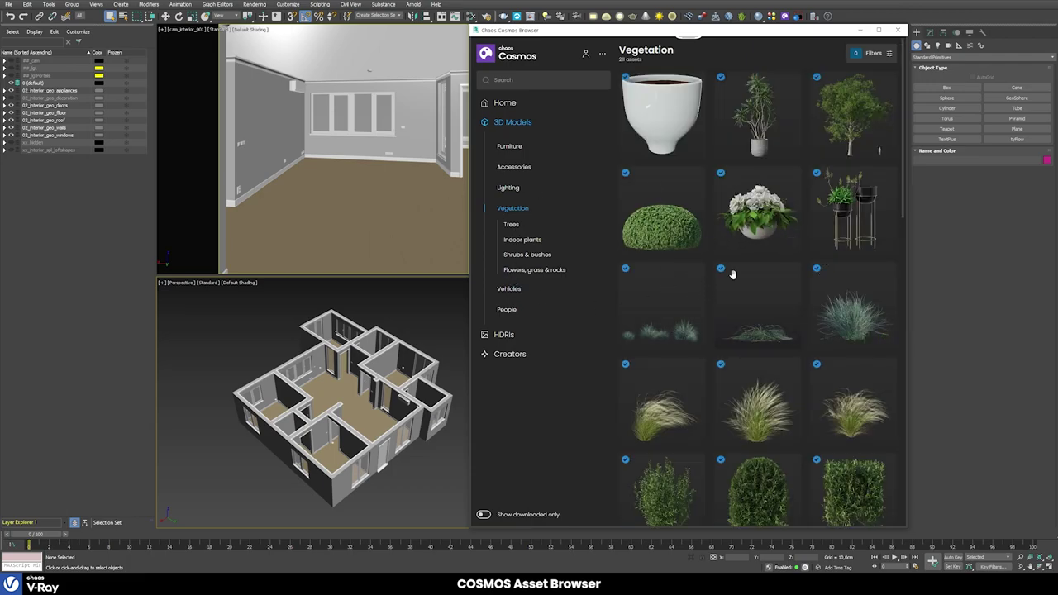
# - Scroll Vegetation, revisit Lighting, and finish on the 147-asset Furniture collection
pyautogui.scroll(-5, 731, 282)
pyautogui.scroll(-4, 731, 281)
pyautogui.scroll(-3, 731, 281)
pyautogui.scroll(-2, 731, 282)
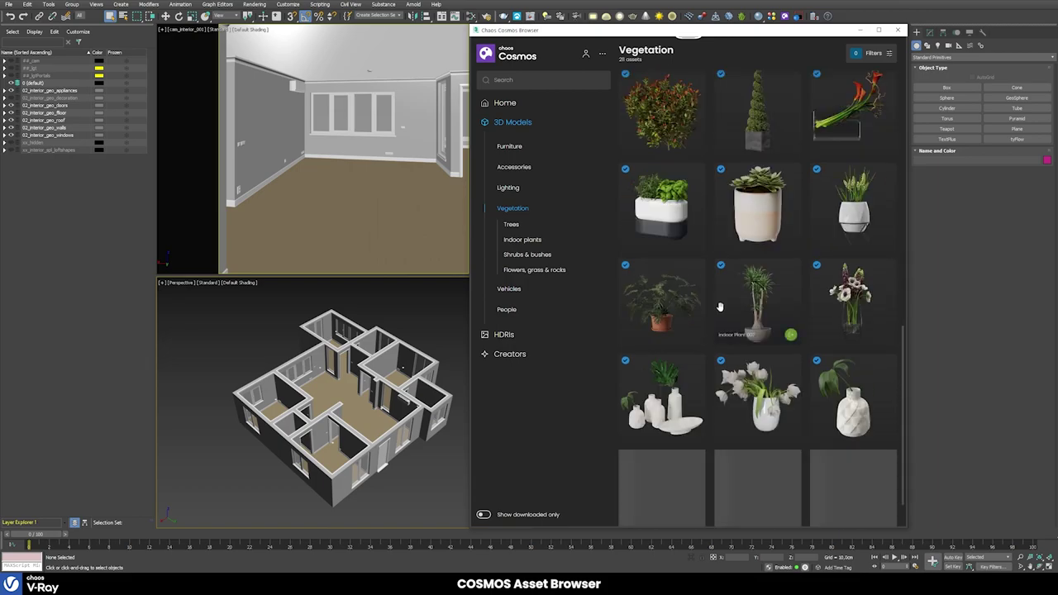
pyautogui.scroll(2, 731, 281)
pyautogui.click(507, 187)
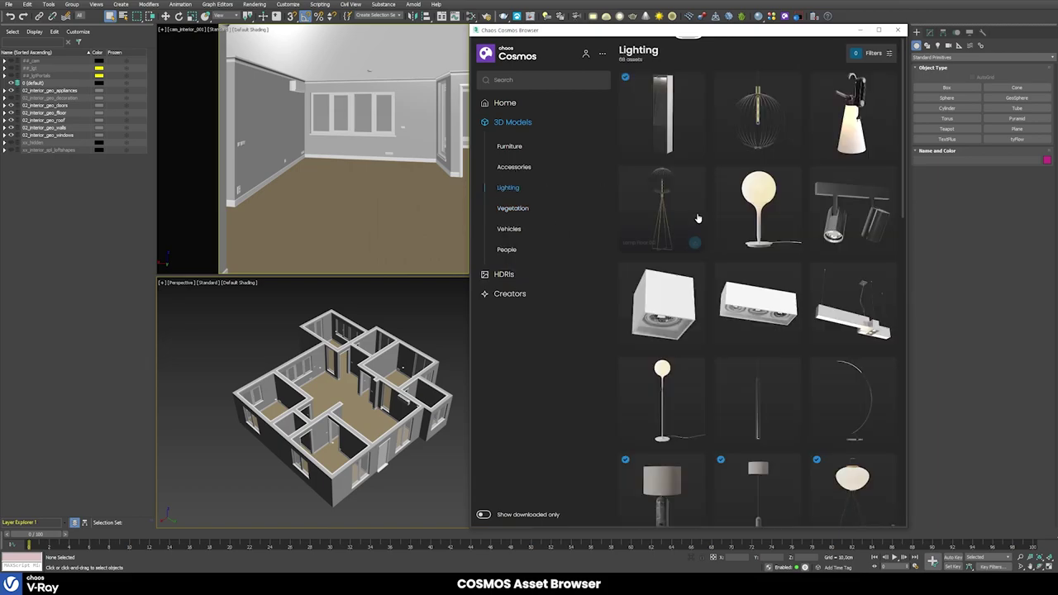
pyautogui.scroll(-2, 713, 270)
pyautogui.scroll(-3, 709, 269)
pyautogui.scroll(3, 708, 267)
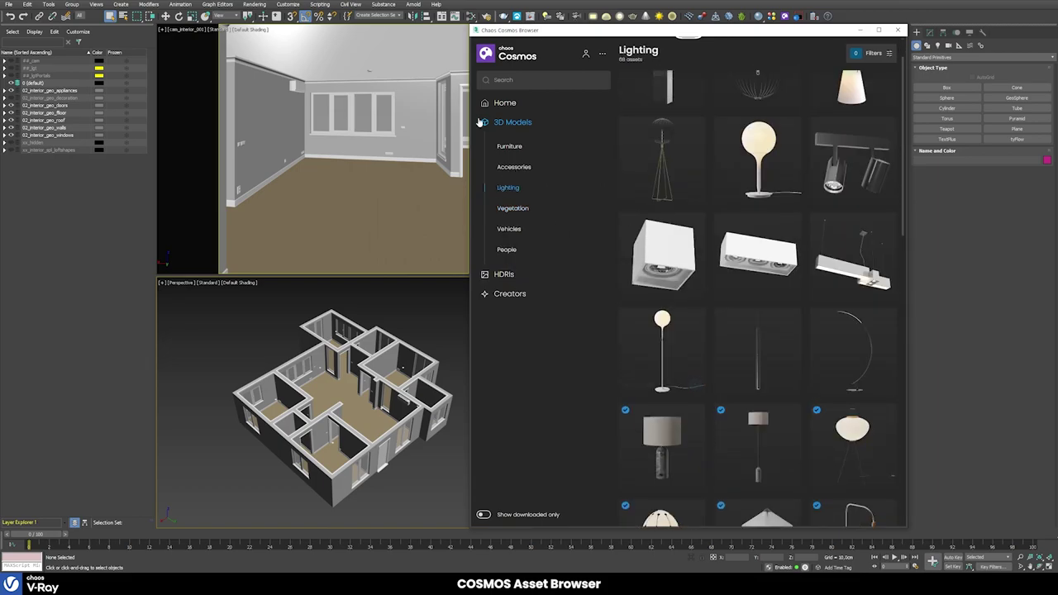
pyautogui.click(509, 147)
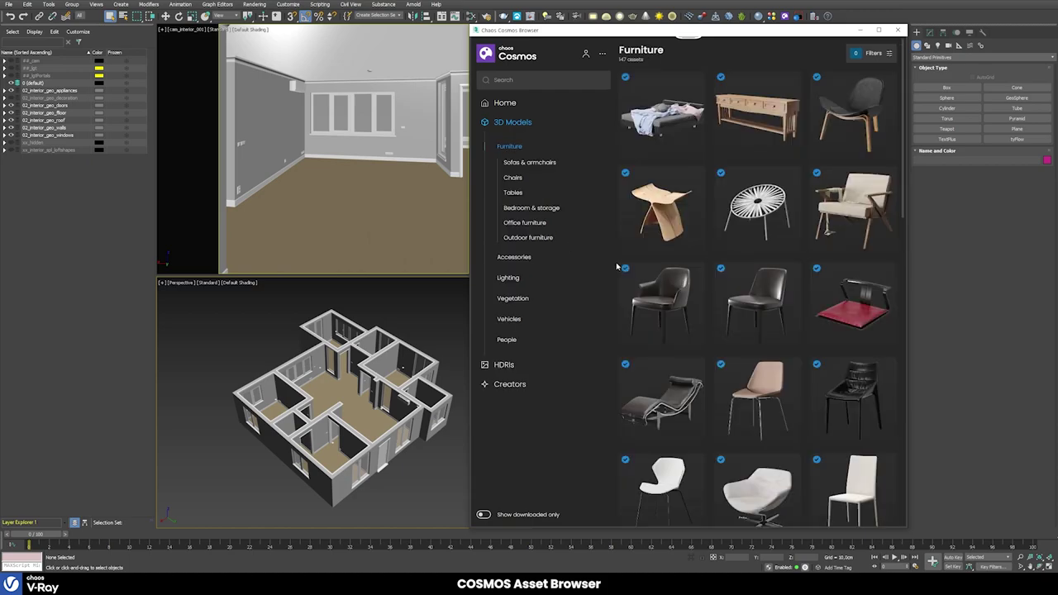
pyautogui.moveTo(661, 114)
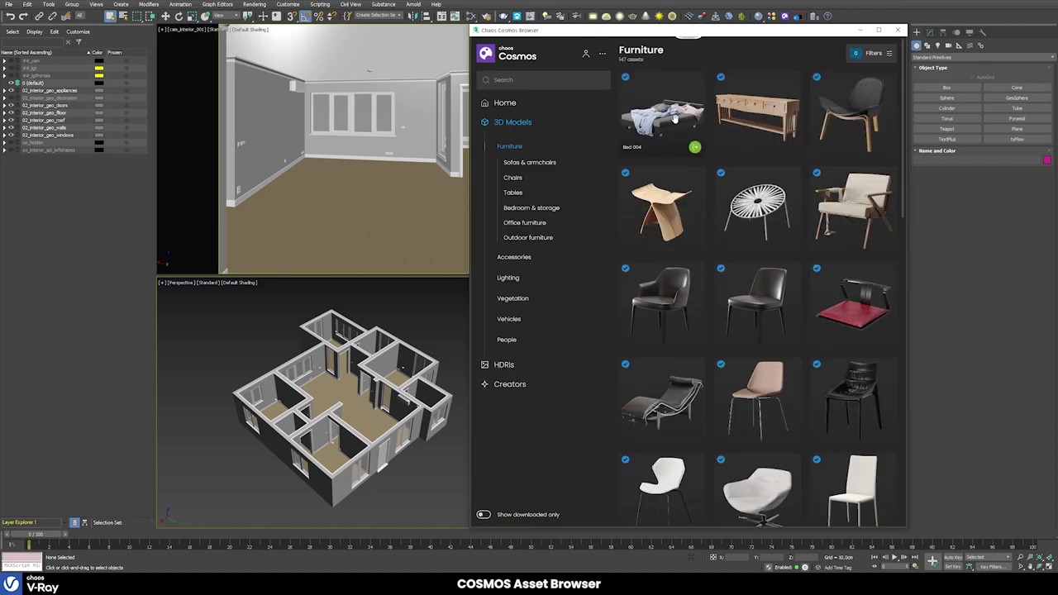
# - Compare Bed 004's clay and textured previews, then drag it onto the apartment room floor
pyautogui.click(663, 133)
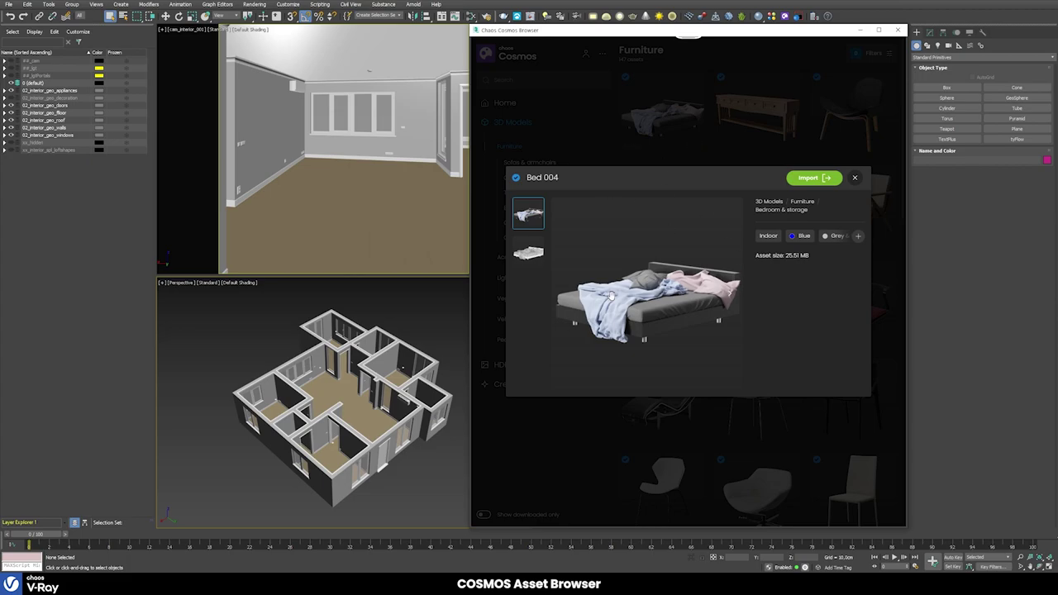
pyautogui.click(529, 252)
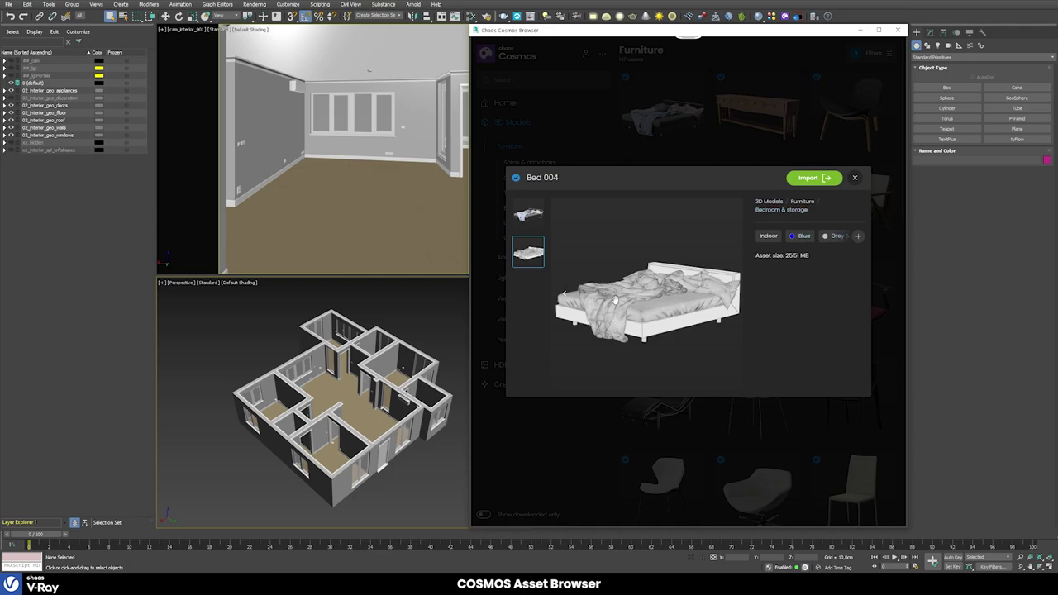
pyautogui.click(532, 223)
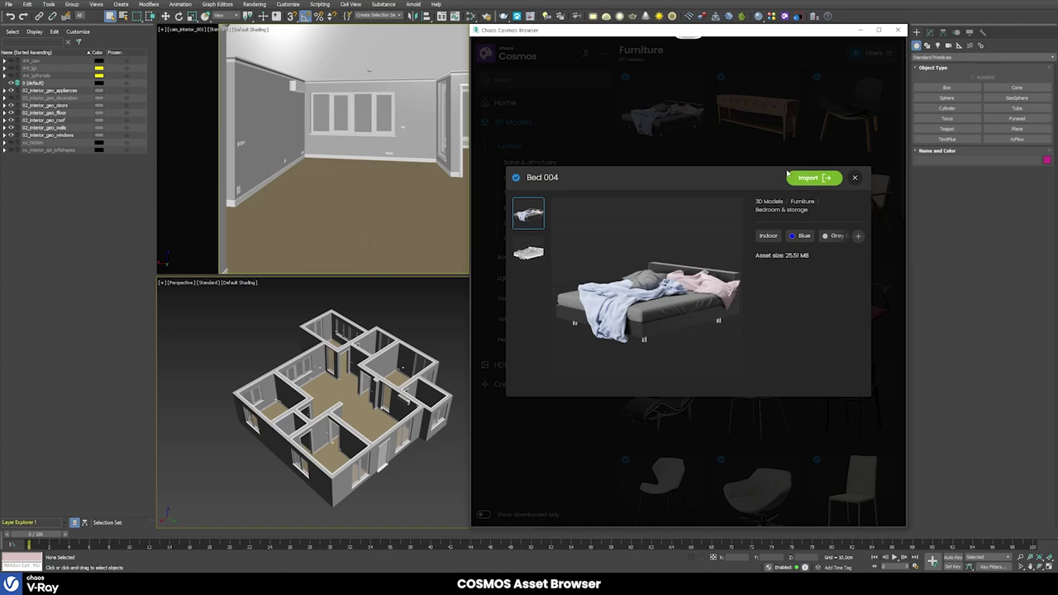
pyautogui.click(856, 179)
pyautogui.moveTo(665, 111)
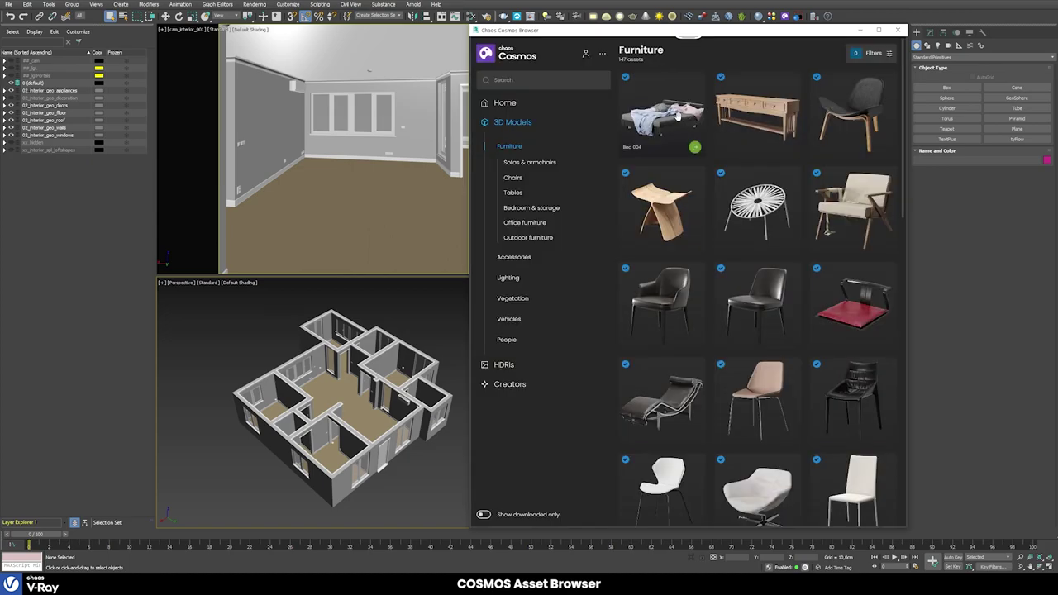
pyautogui.moveTo(678, 110); pyautogui.dragTo(392, 186)
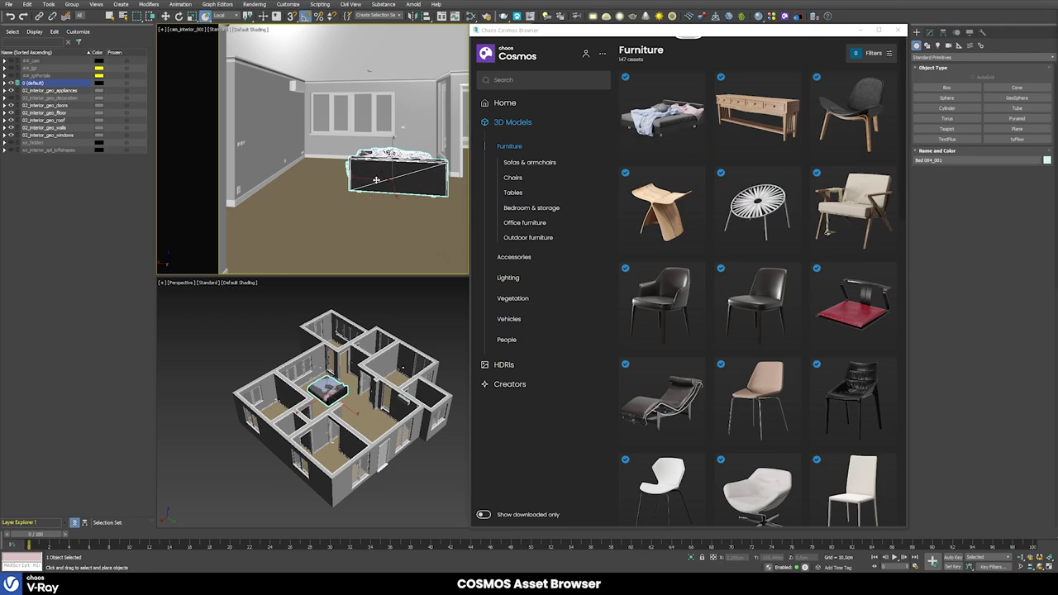
# - Close Cosmos, rotate Bed 004_001 to a new orientation, and bring up its proxy parameters
pyautogui.click(893, 30)
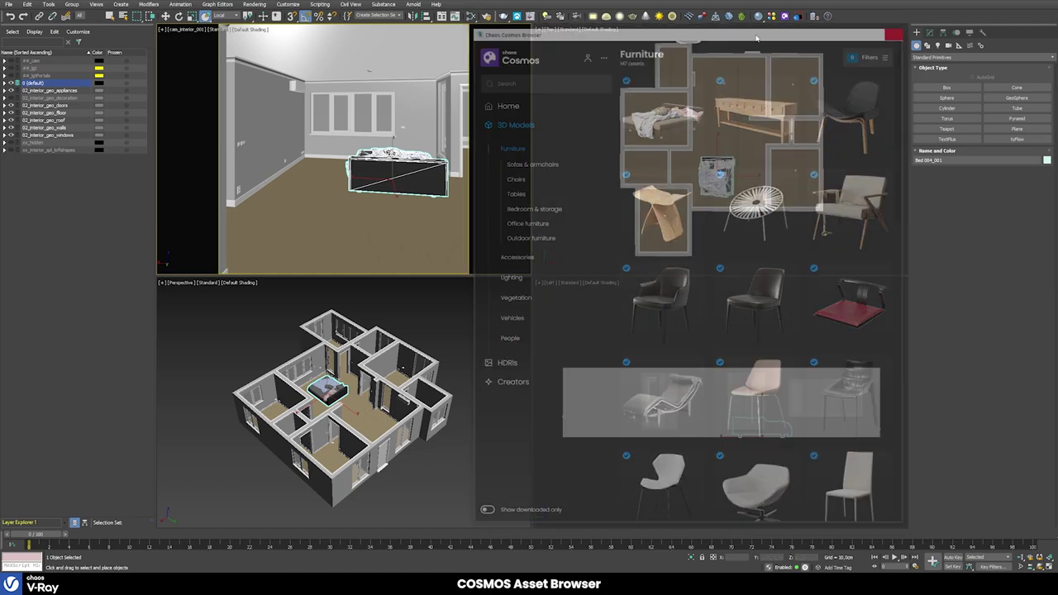
pyautogui.rightClick(384, 170)
pyautogui.click(395, 186)
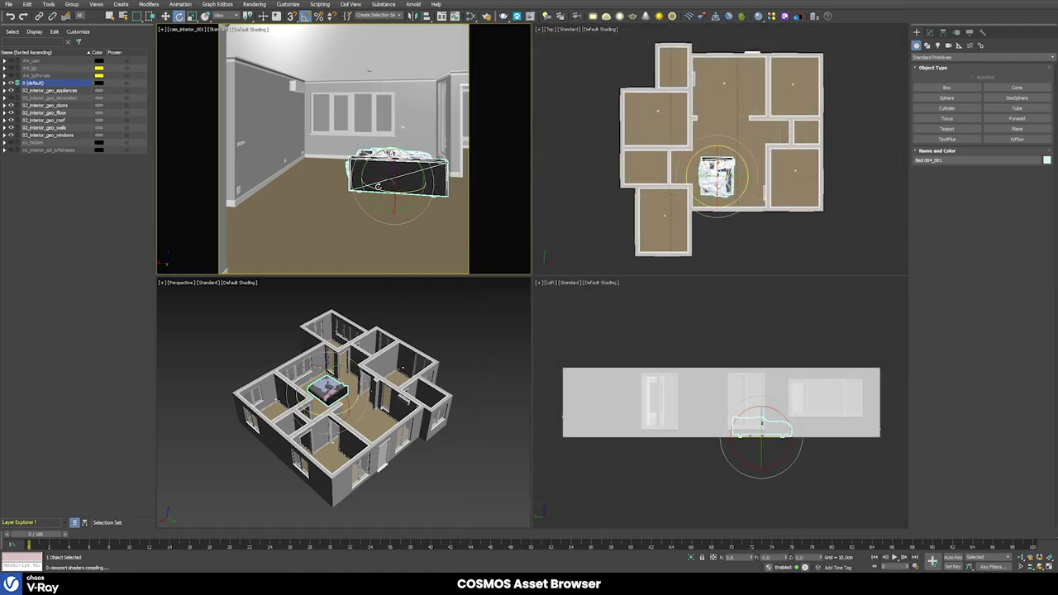
pyautogui.moveTo(395, 186)
pyautogui.mouseDown()
pyautogui.moveTo(407, 189)
pyautogui.moveTo(341, 205)
pyautogui.mouseUp()
pyautogui.press('w')
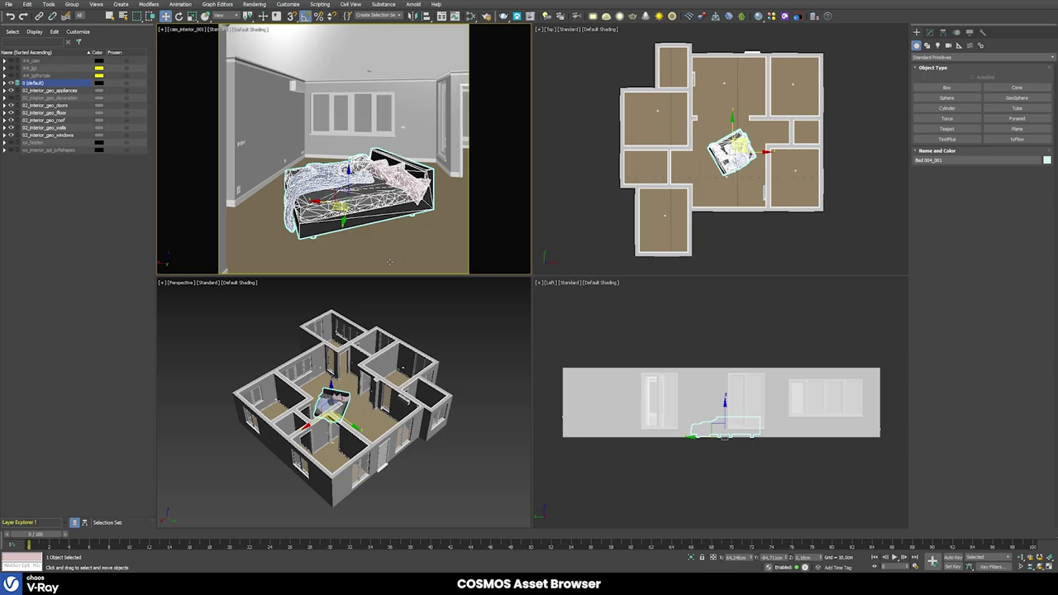
pyautogui.click(930, 34)
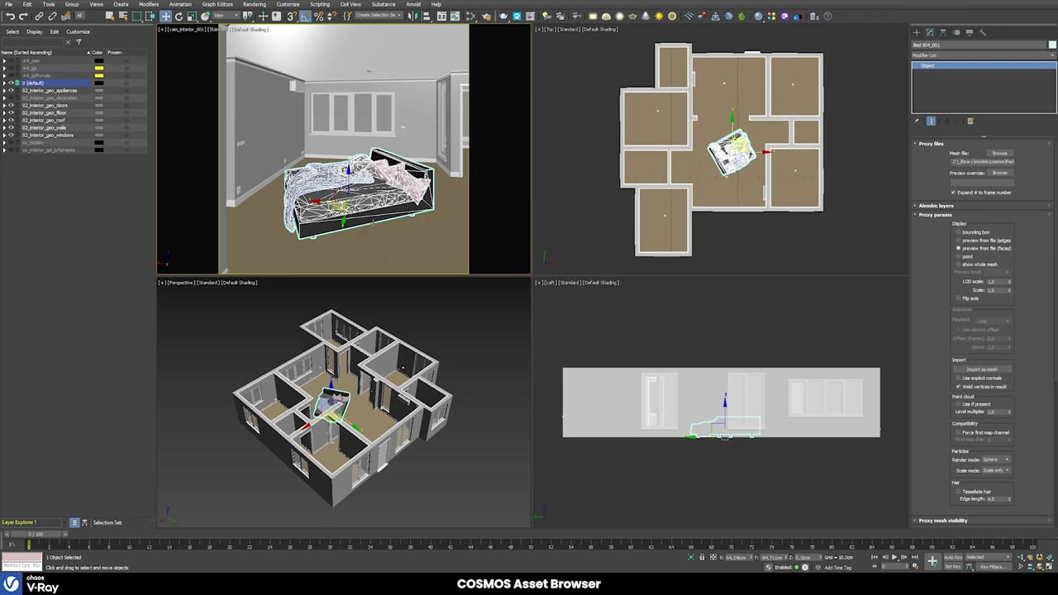
# - Inspect the bed's multi-material and sub-materials in the Material Editor
pyautogui.rightClick(426, 315)
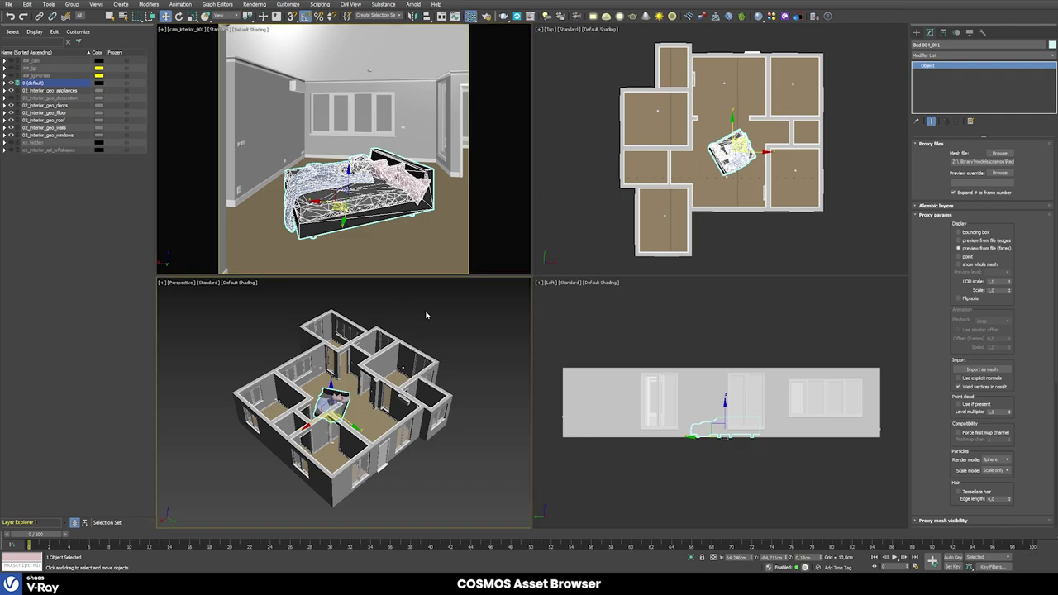
pyautogui.press('m')
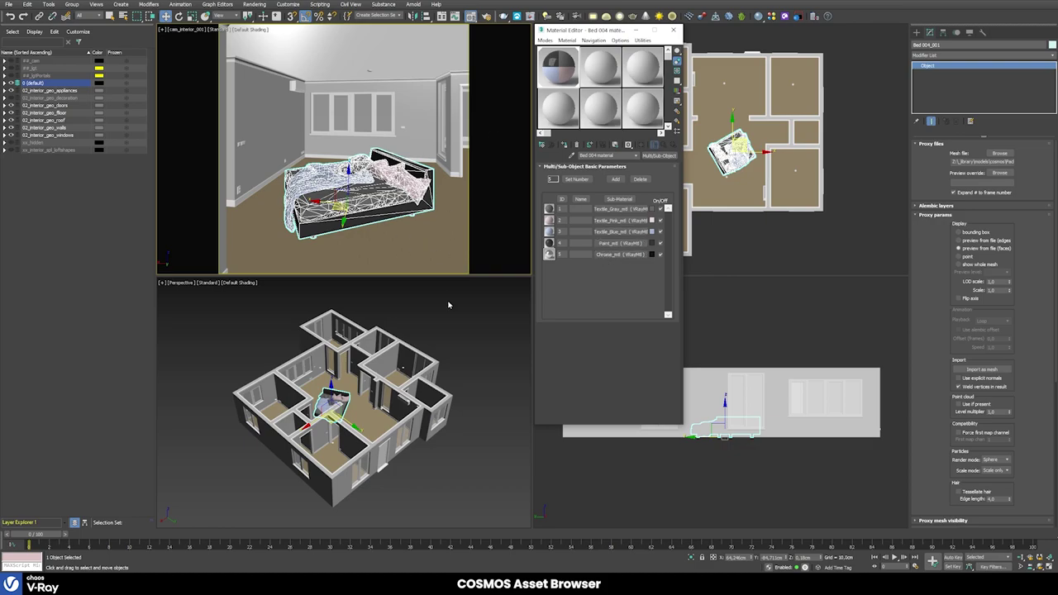
pyautogui.click(674, 30)
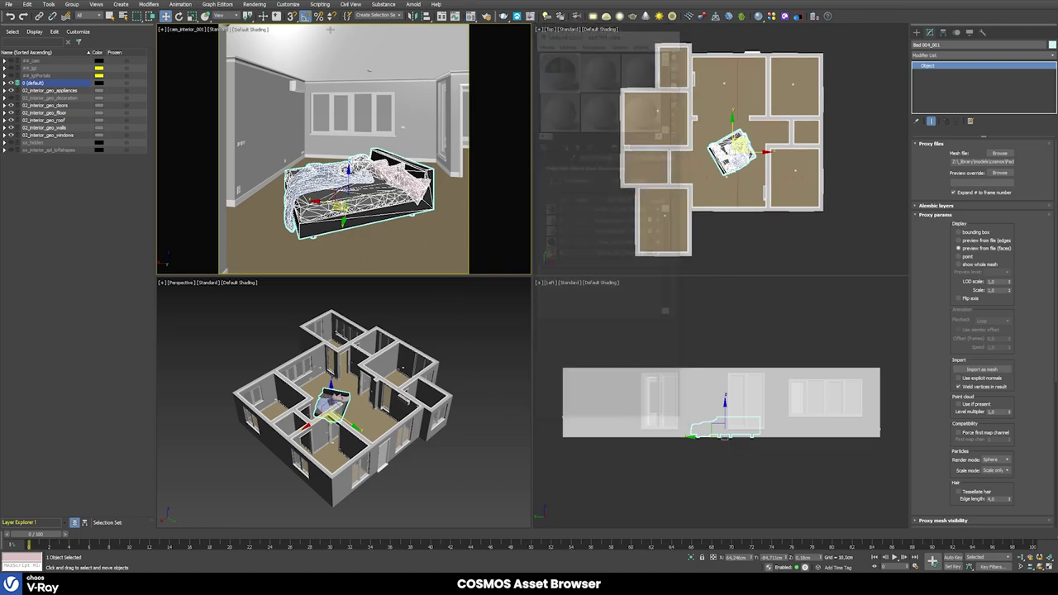
# - Turn off Edged Faces in the camera view and set the bed proxy to show whole mesh
pyautogui.click(251, 30)
pyautogui.moveTo(263, 136)
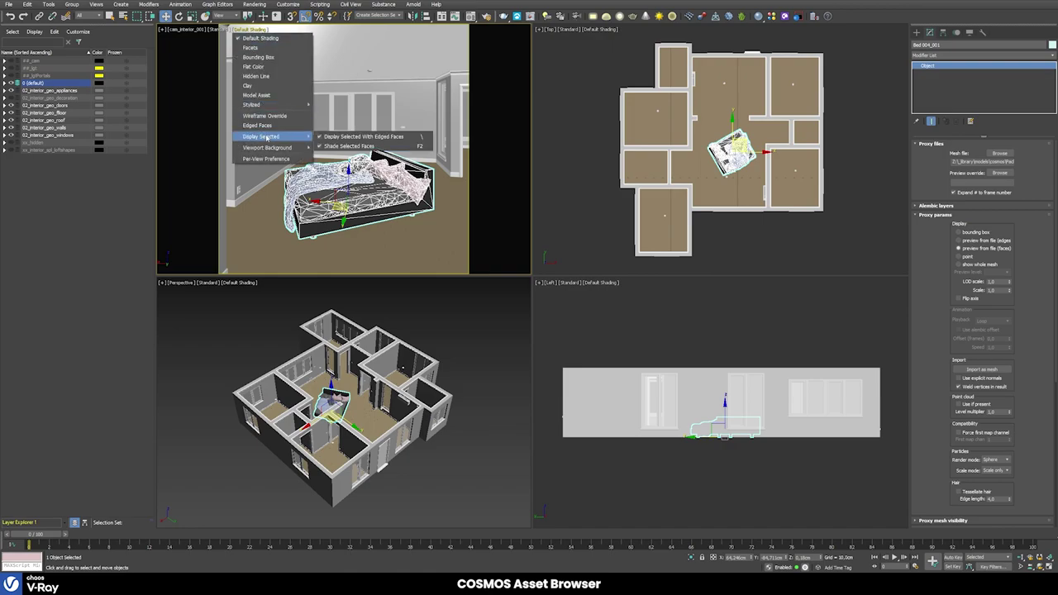
pyautogui.click(355, 139)
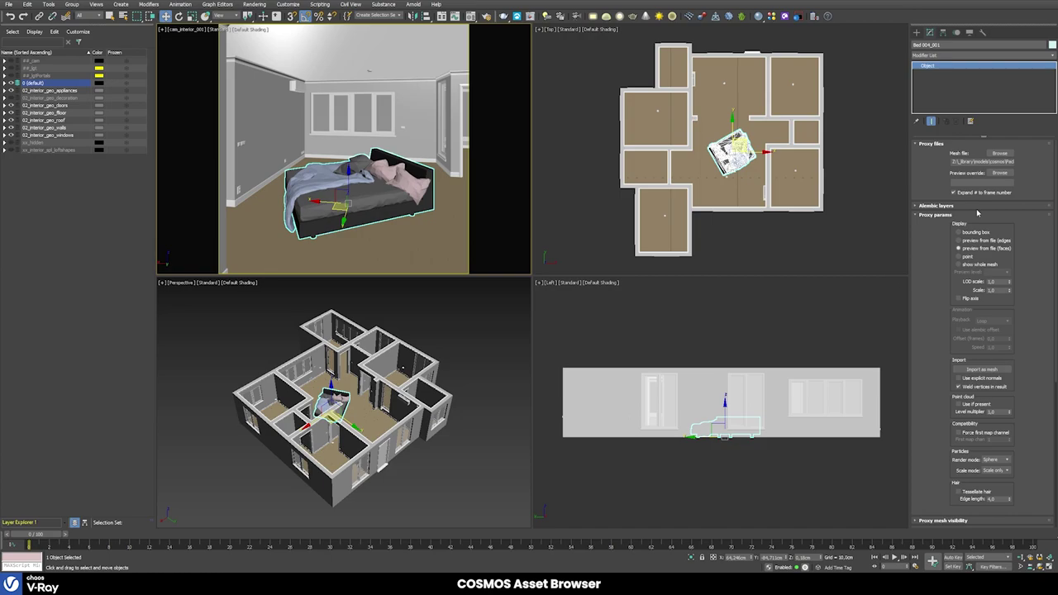
pyautogui.click(959, 265)
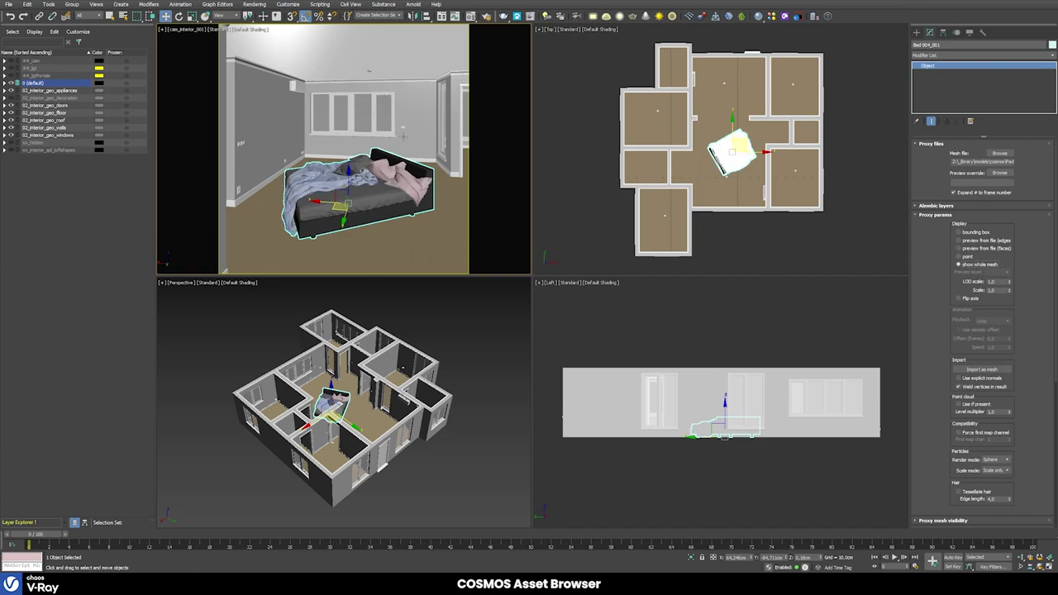
pyautogui.click(937, 56)
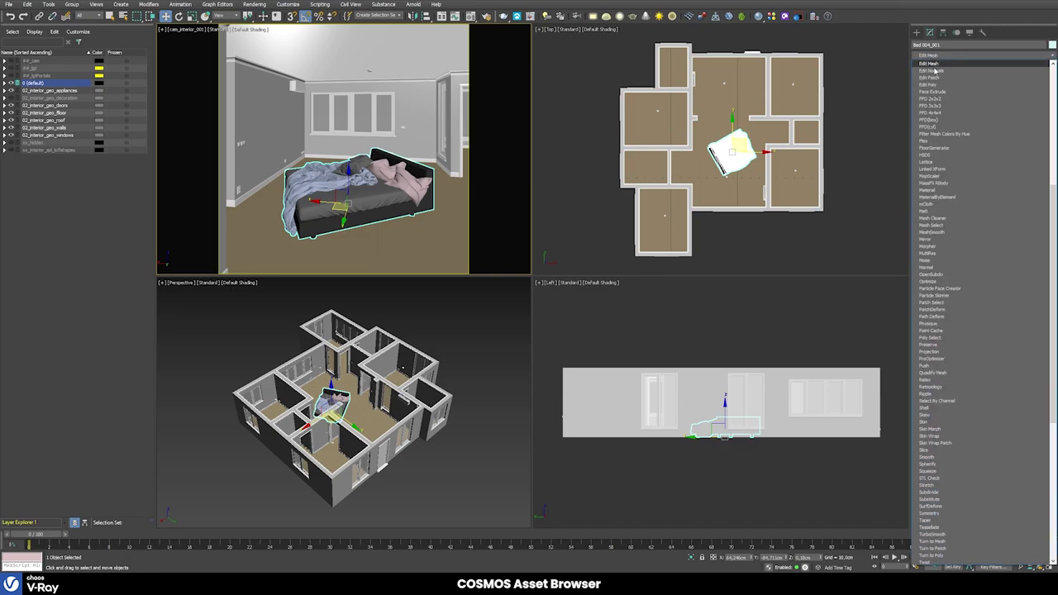
# - Add Edit Poly to the bed, delete the blanket element, deselect, and hide the appliances layer
pyautogui.click(934, 85)
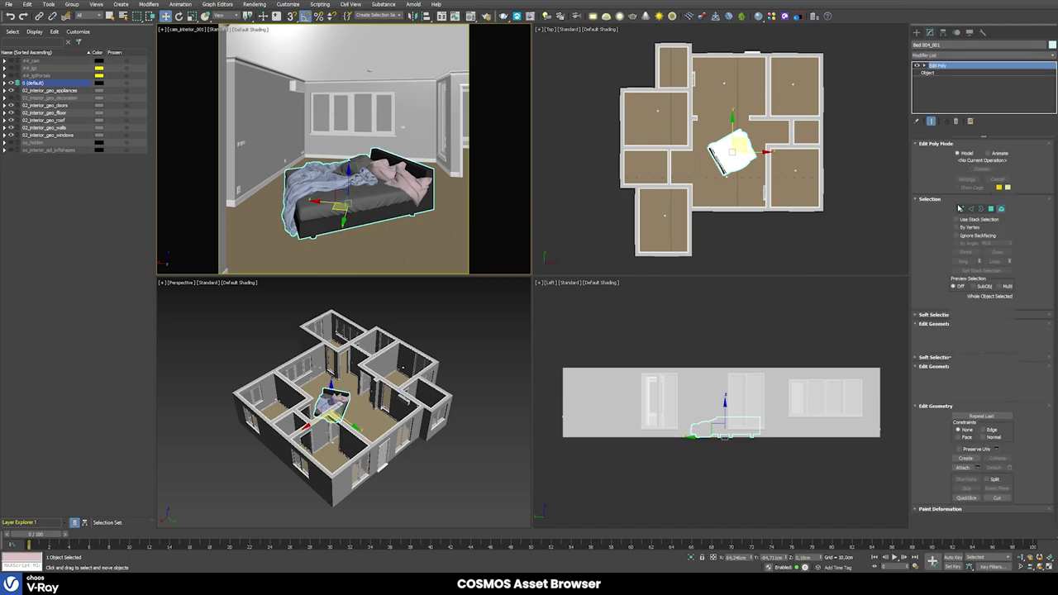
pyautogui.click(287, 217)
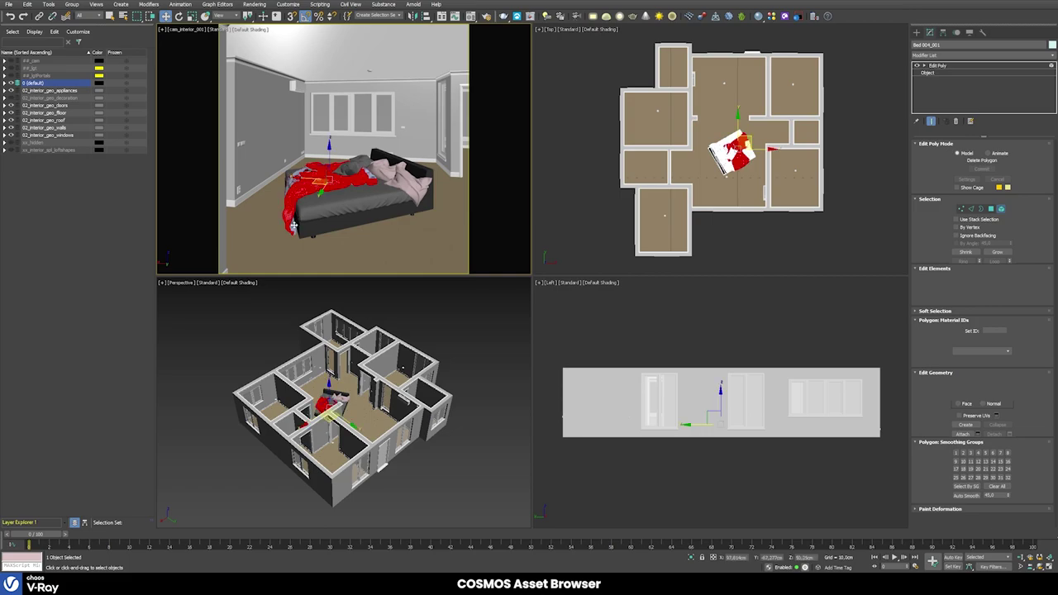
pyautogui.press('F2')
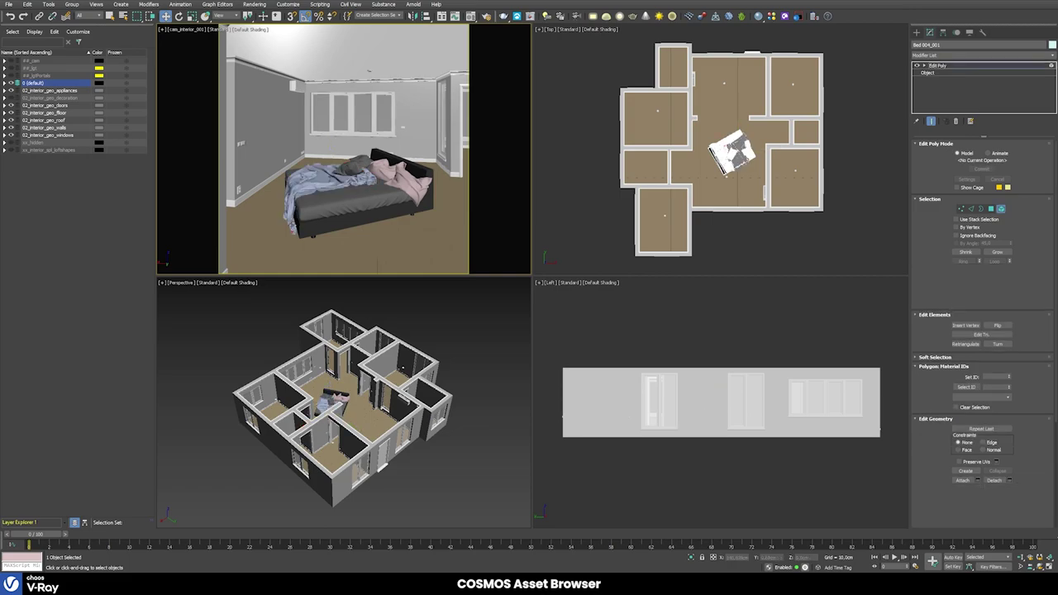
pyautogui.hotkey('ctrl', 'z')
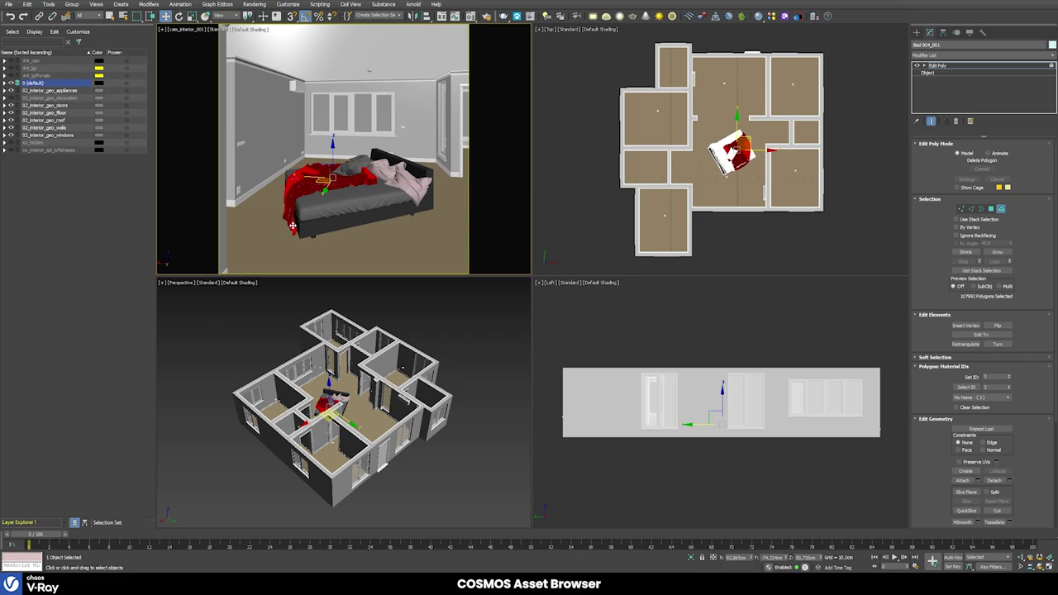
pyautogui.click(962, 67)
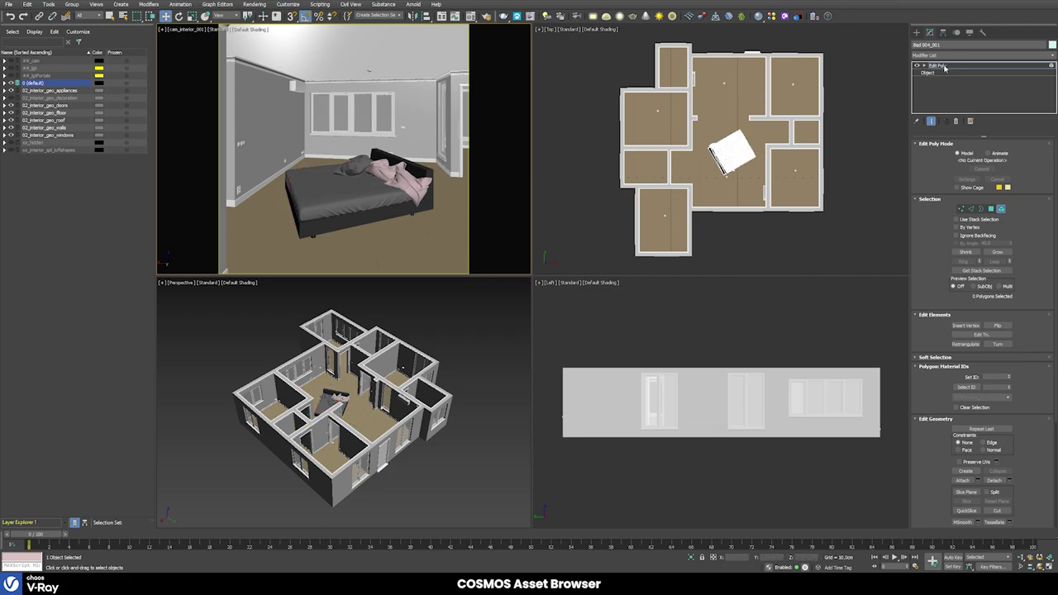
pyautogui.click(424, 315)
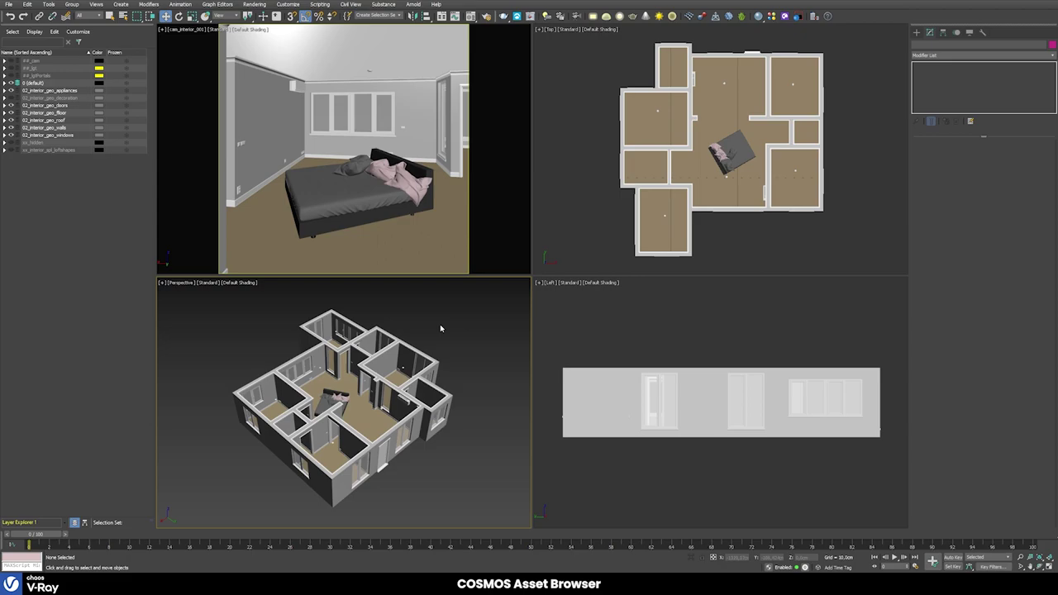
pyautogui.click(11, 90)
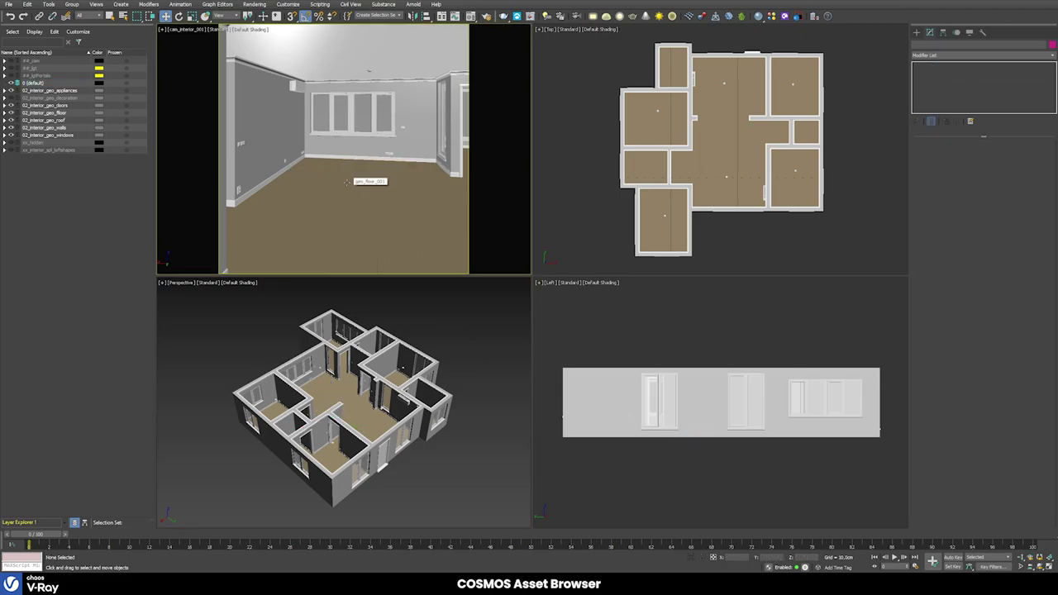
# - Unhide the decoration layer and keep the English Oak 002_001 proxy on its face preview display
pyautogui.click(11, 98)
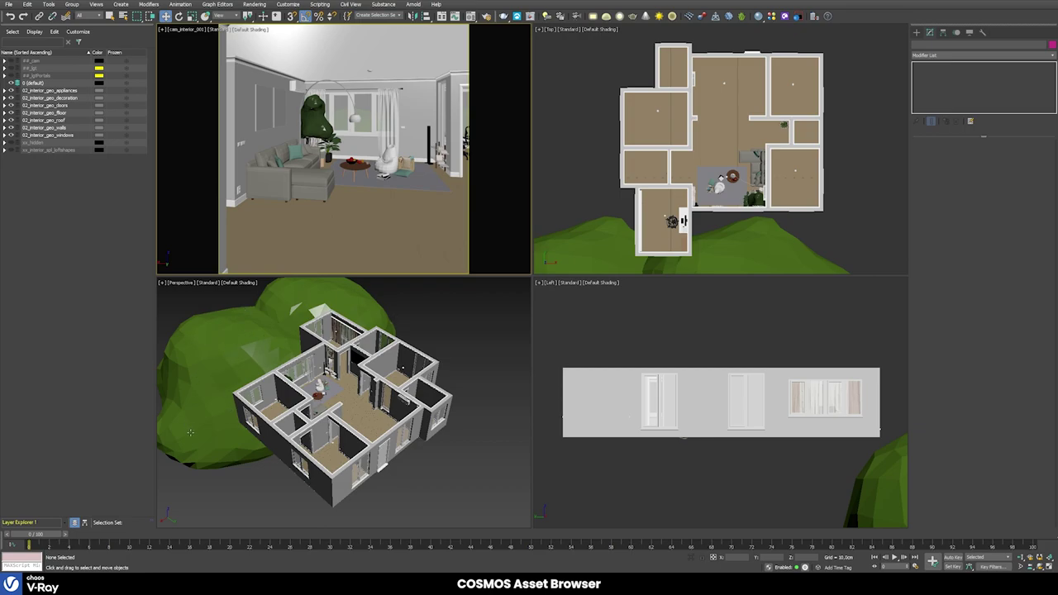
pyautogui.click(212, 332)
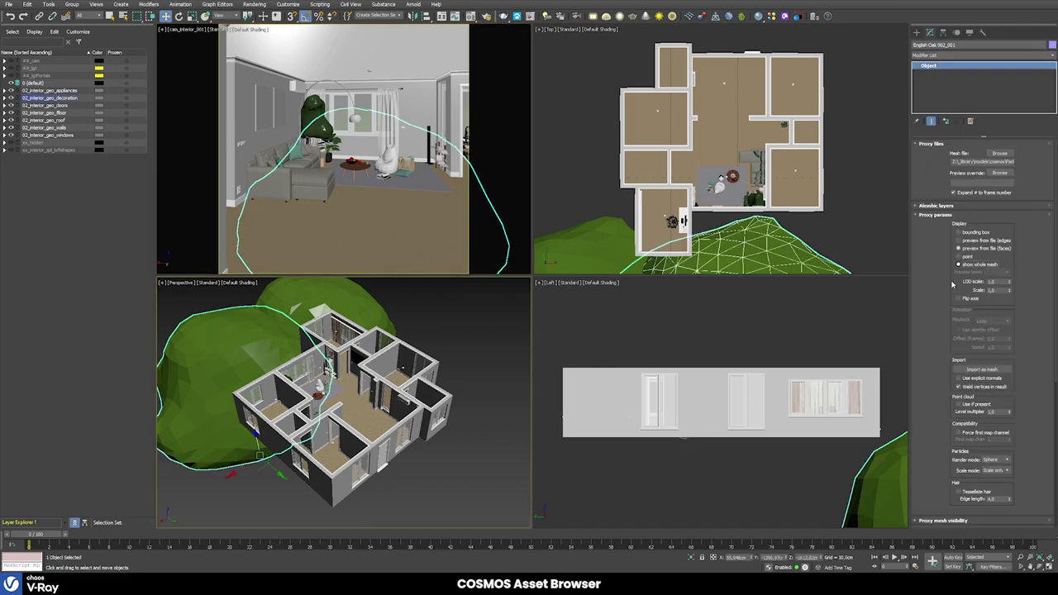
pyautogui.click(968, 266)
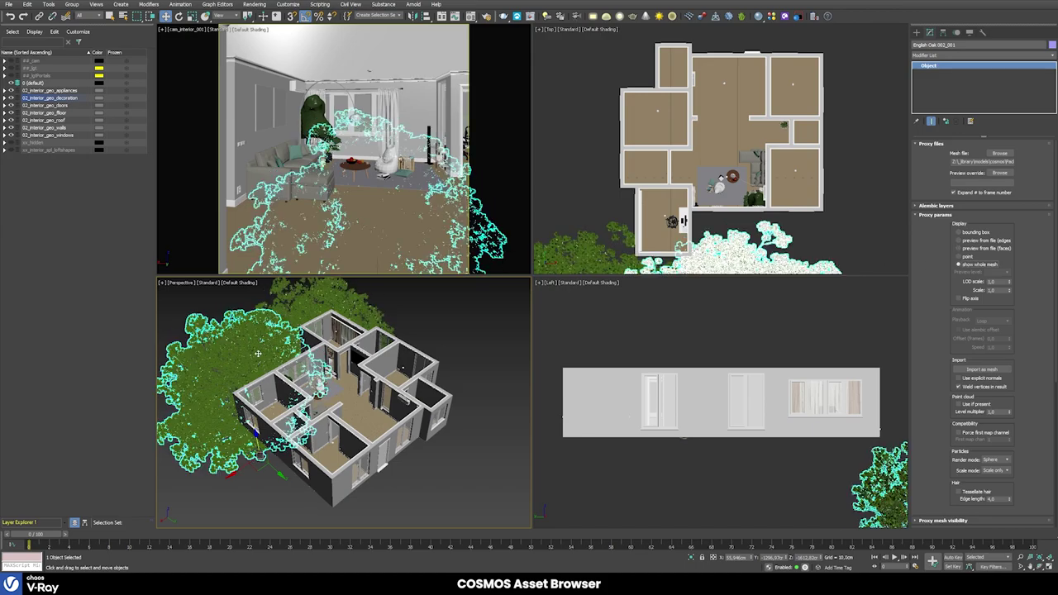
pyautogui.click(974, 248)
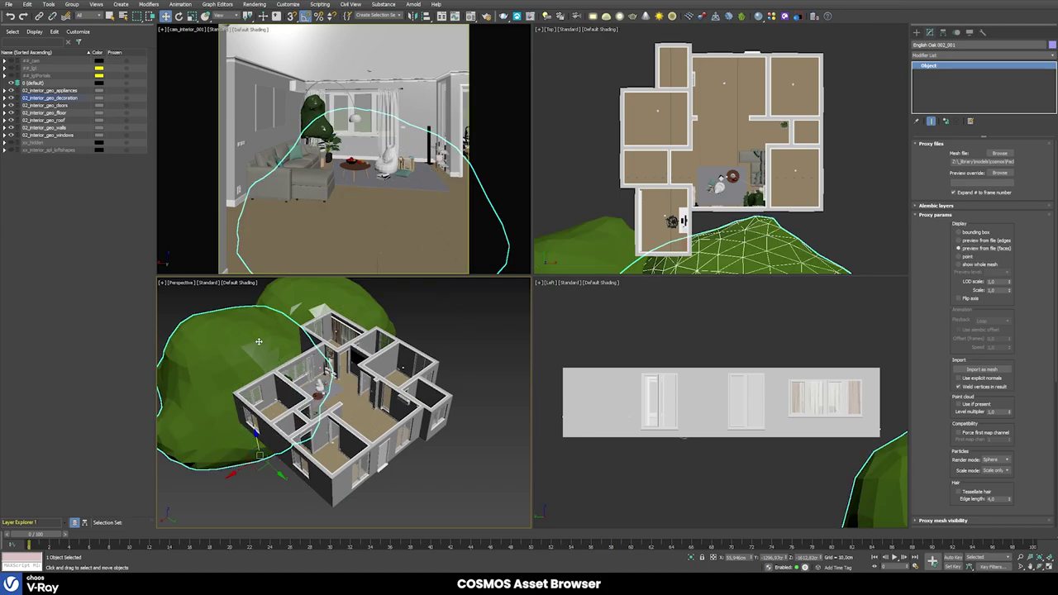
pyautogui.moveTo(298, 343); pyautogui.dragTo(332, 338, button='middle')
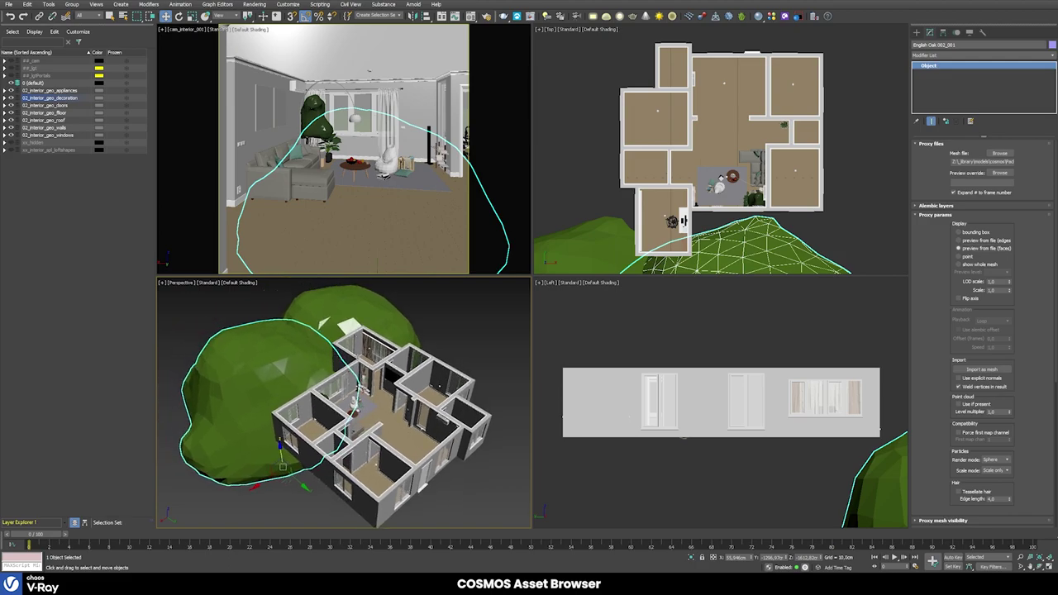
pyautogui.click(230, 321)
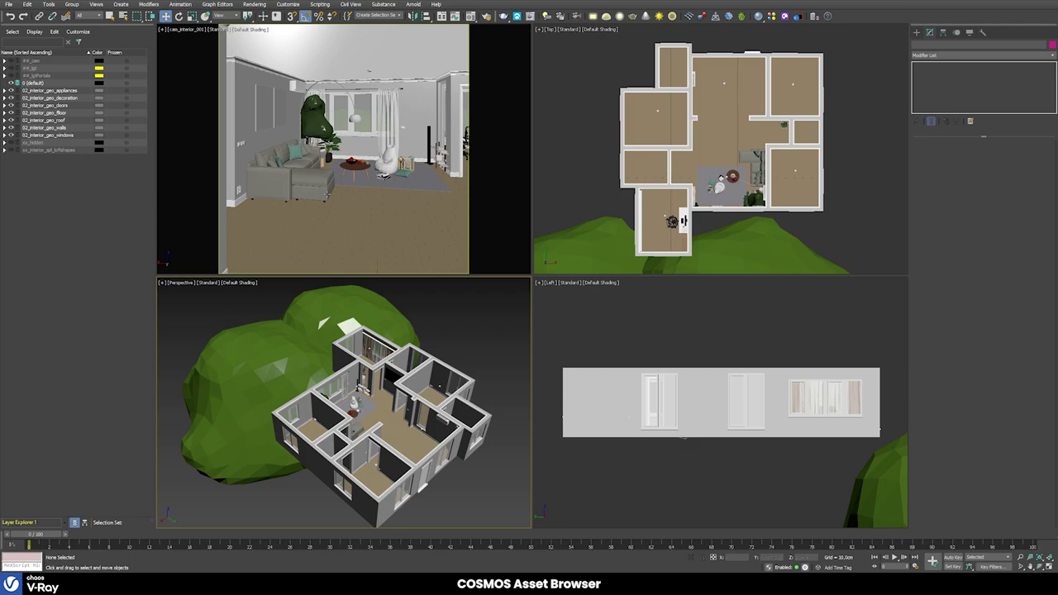
# - Review the living room render in the V-Ray frame buffer, then reopen the Cosmos Furniture catalog
pyautogui.rightClick(317, 221)
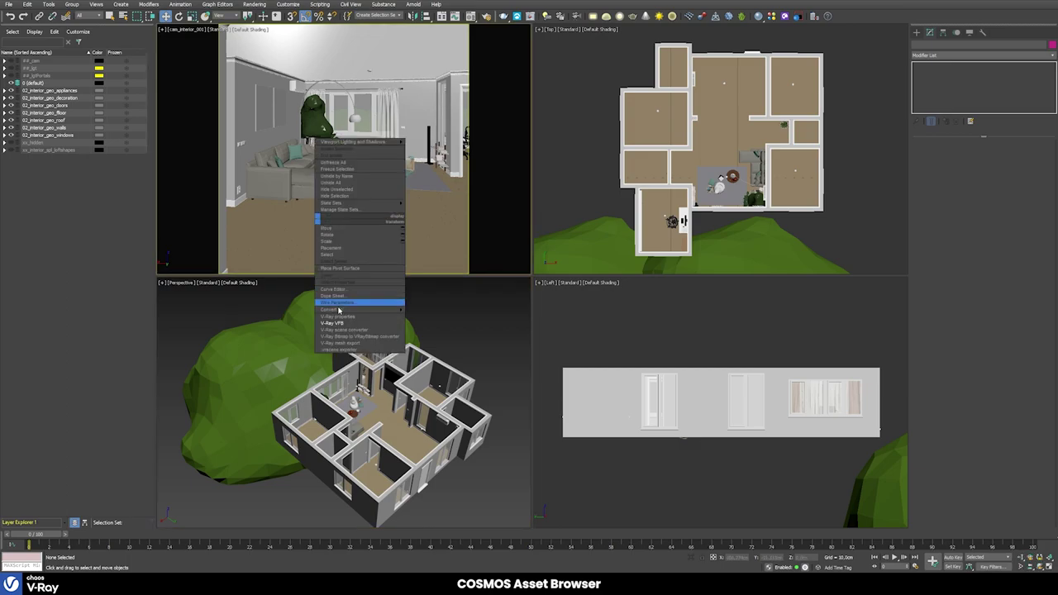
pyautogui.click(339, 312)
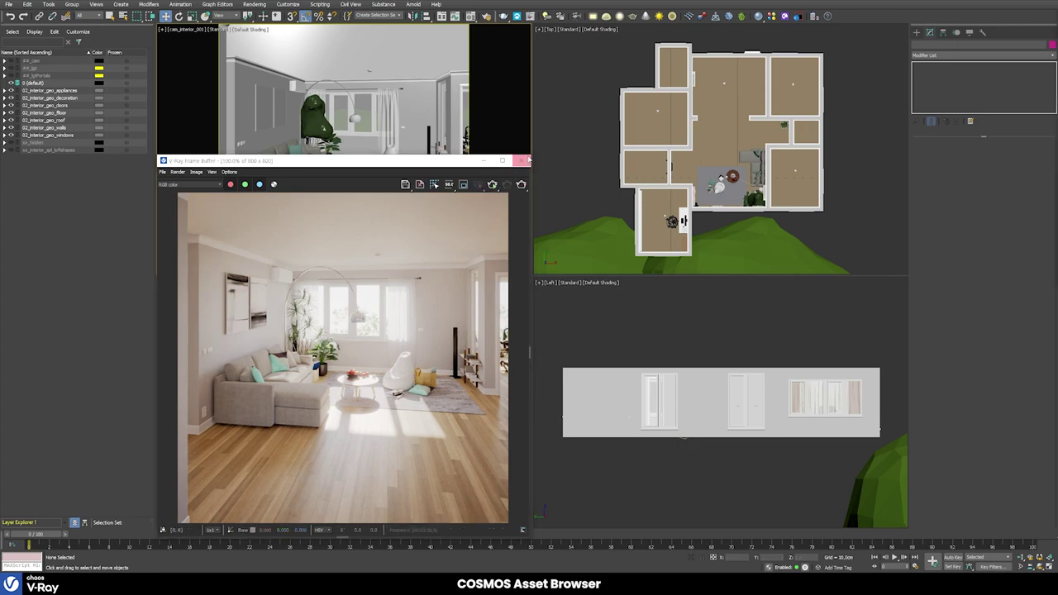
pyautogui.click(784, 16)
pyautogui.click(784, 17)
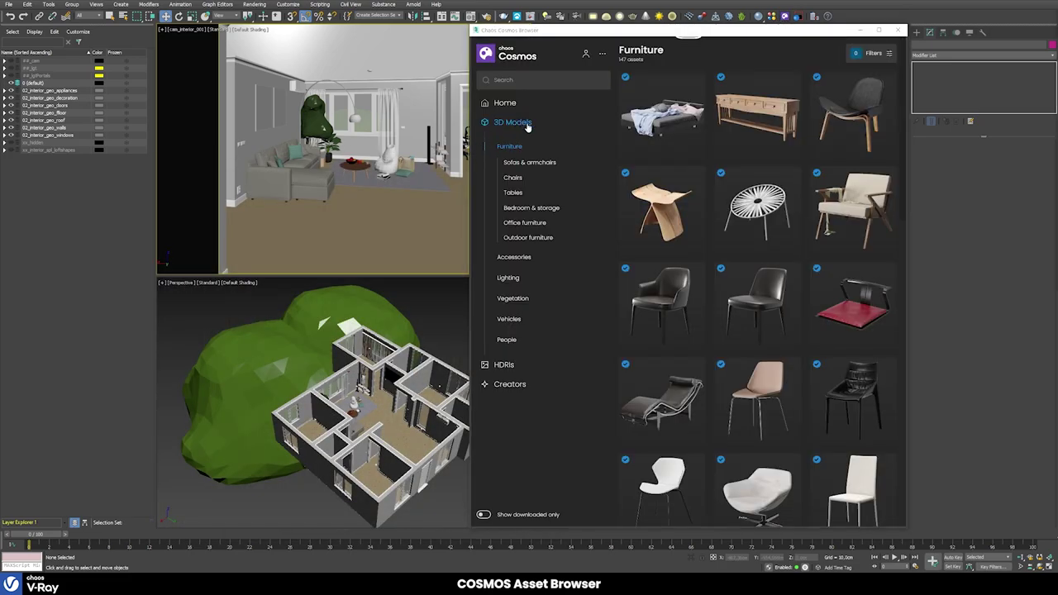
# - Switch the Cosmos catalog to the 105 HDRIs and unhide the lights layer
pyautogui.click(504, 365)
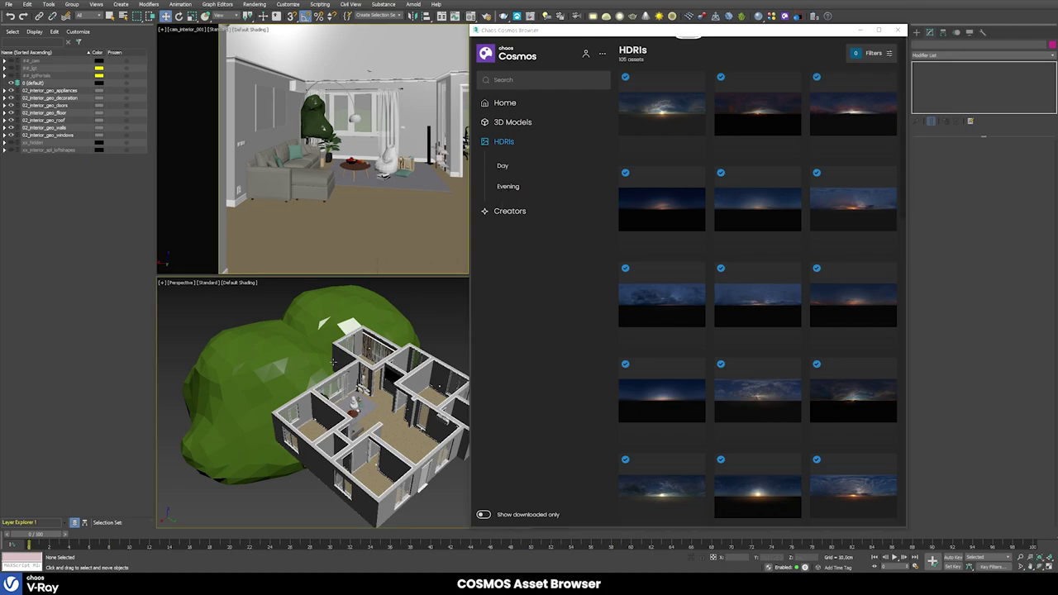
pyautogui.scroll(-3, 277, 360)
pyautogui.click(11, 67)
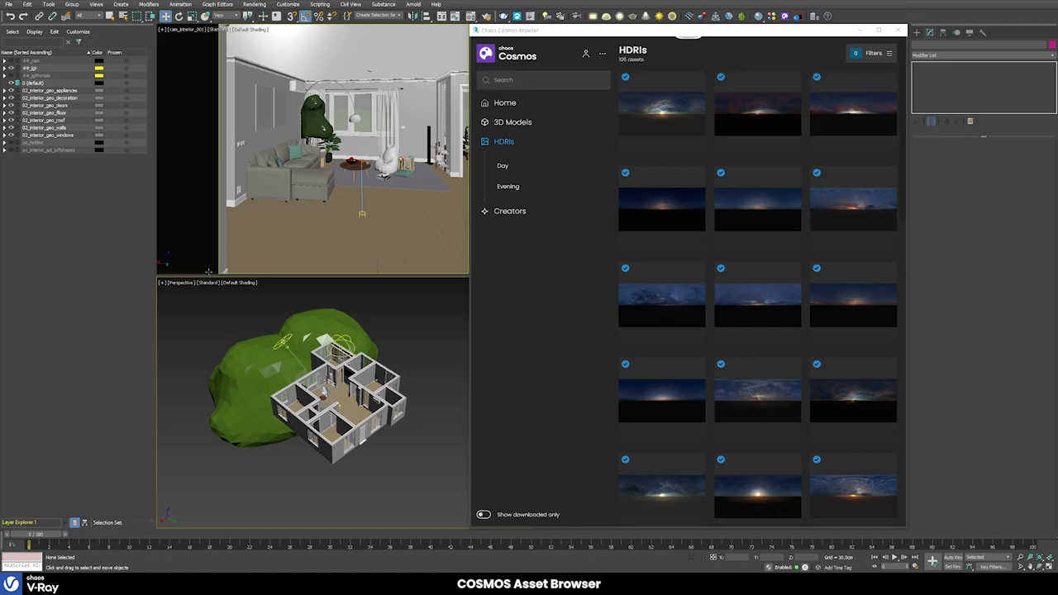
pyautogui.keyDown('alt'); pyautogui.moveTo(281, 355); pyautogui.dragTo(252, 333, button='middle'); pyautogui.keyUp('alt')
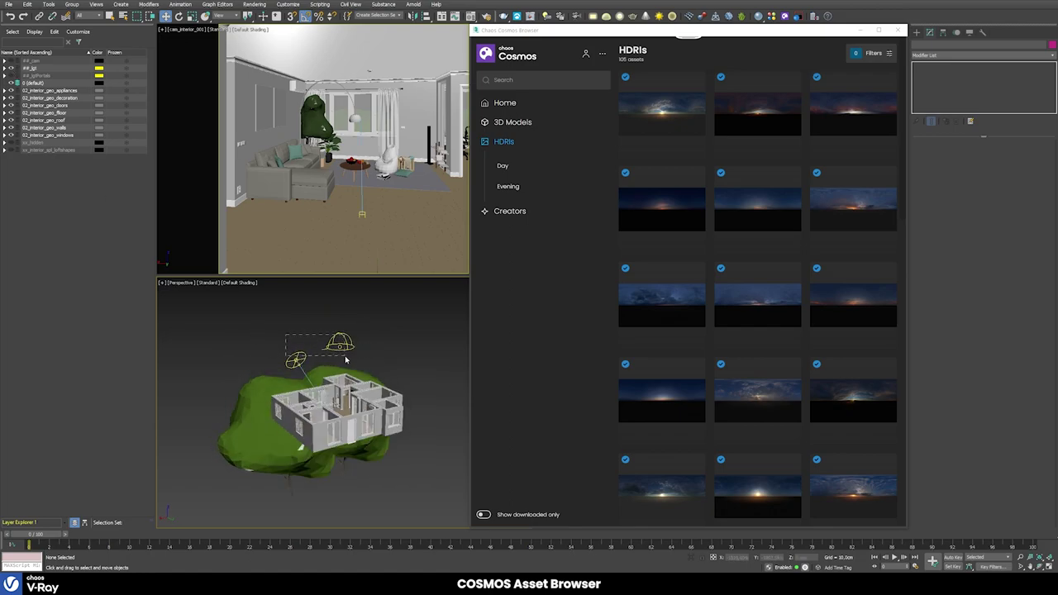
# - Hide the sun and dome lights, then add the Sunset 002 HDRI as a dome light
pyautogui.hotkey('shift', 'l')
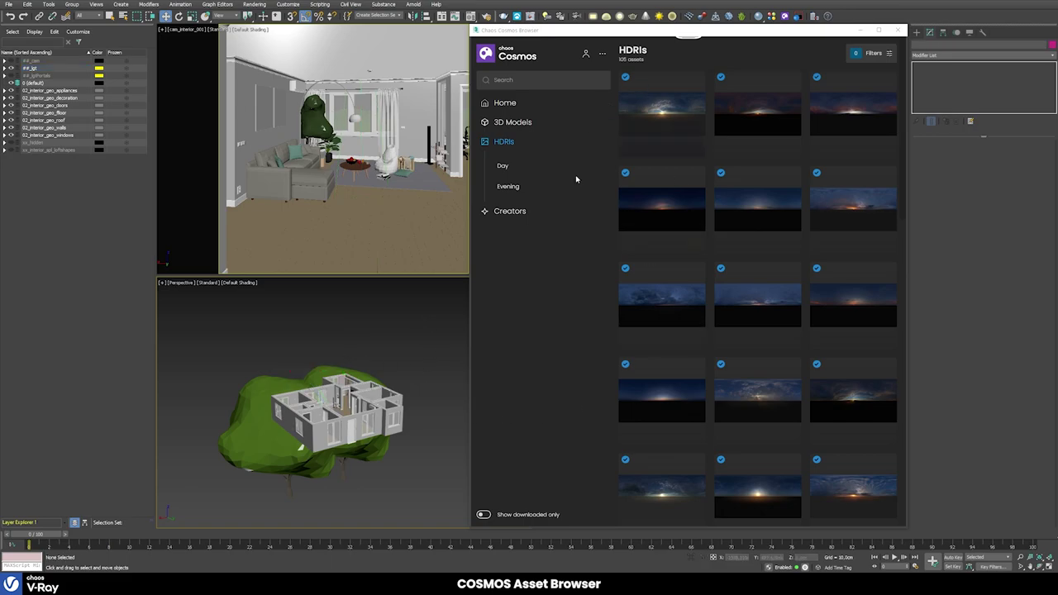
pyautogui.moveTo(758, 394)
pyautogui.press('y')
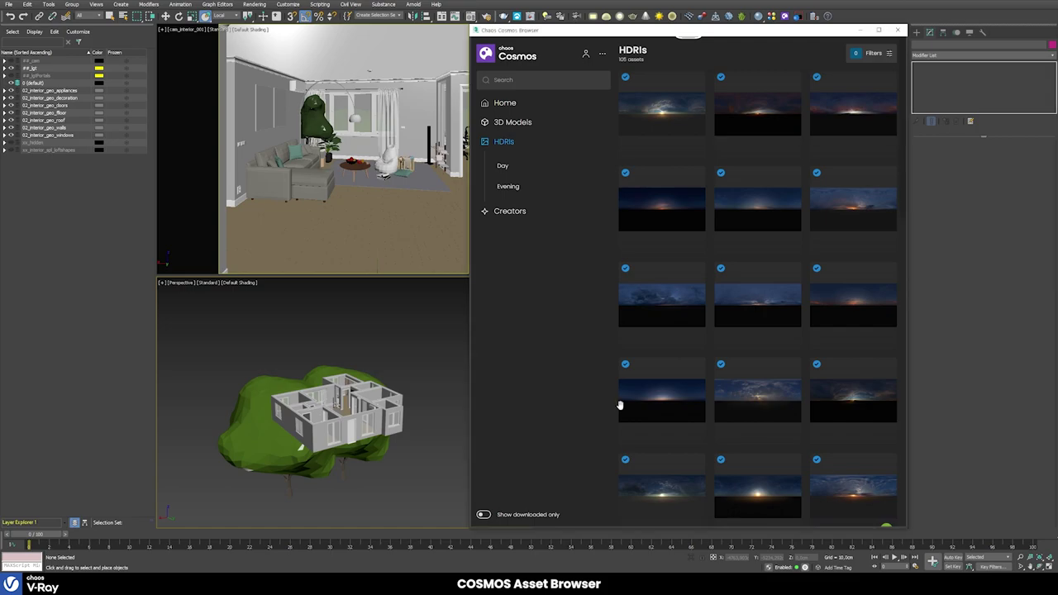
pyautogui.moveTo(620, 405); pyautogui.dragTo(385, 332)
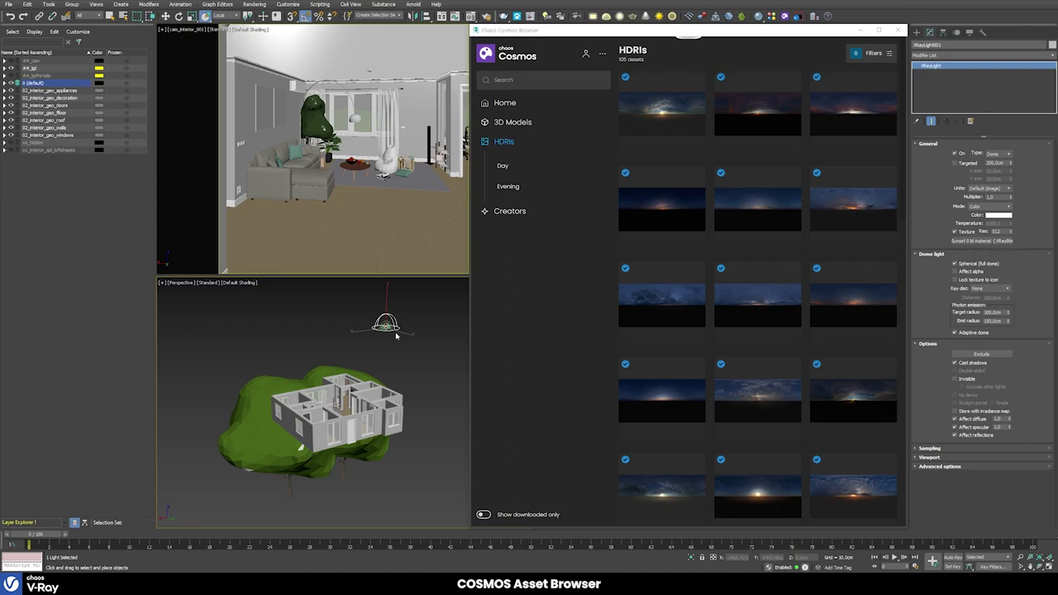
# - Close Cosmos, open the V-Ray VFB, and interactively render the Sunset-lit living room
pyautogui.click(899, 30)
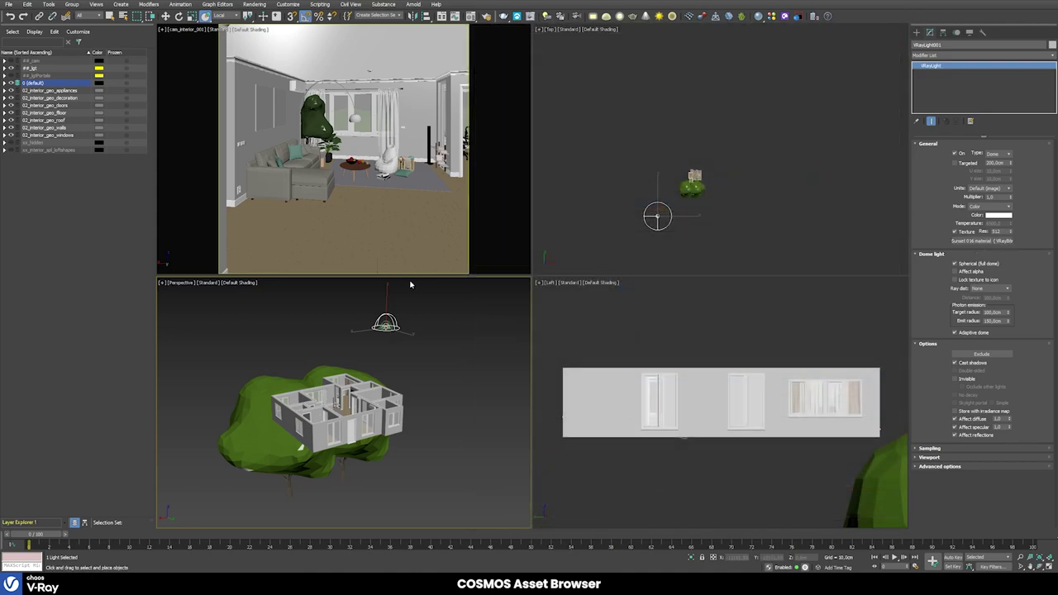
pyautogui.rightClick(415, 309)
pyautogui.click(433, 414)
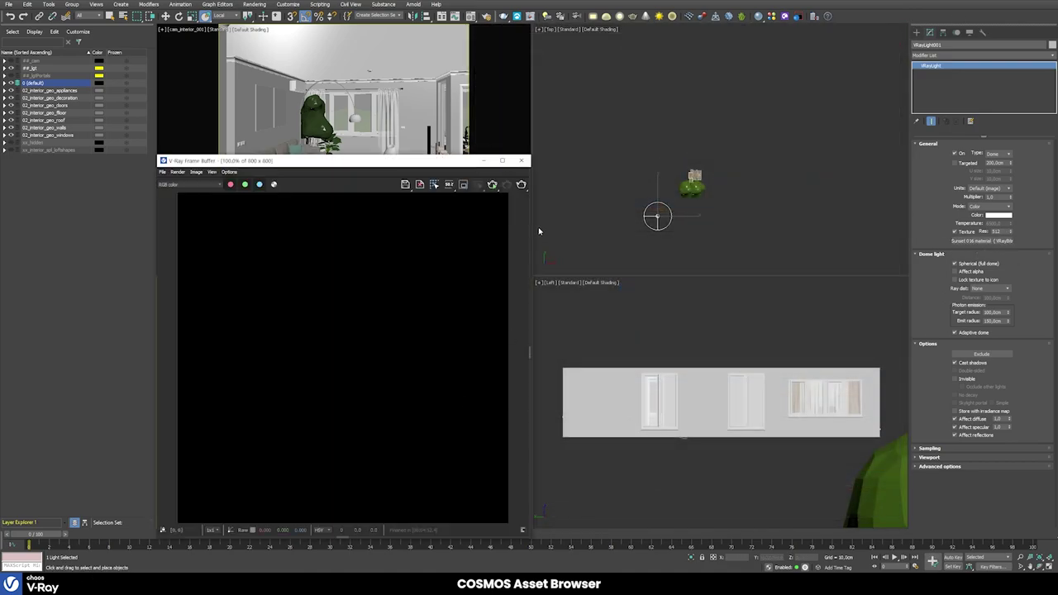
pyautogui.click(492, 185)
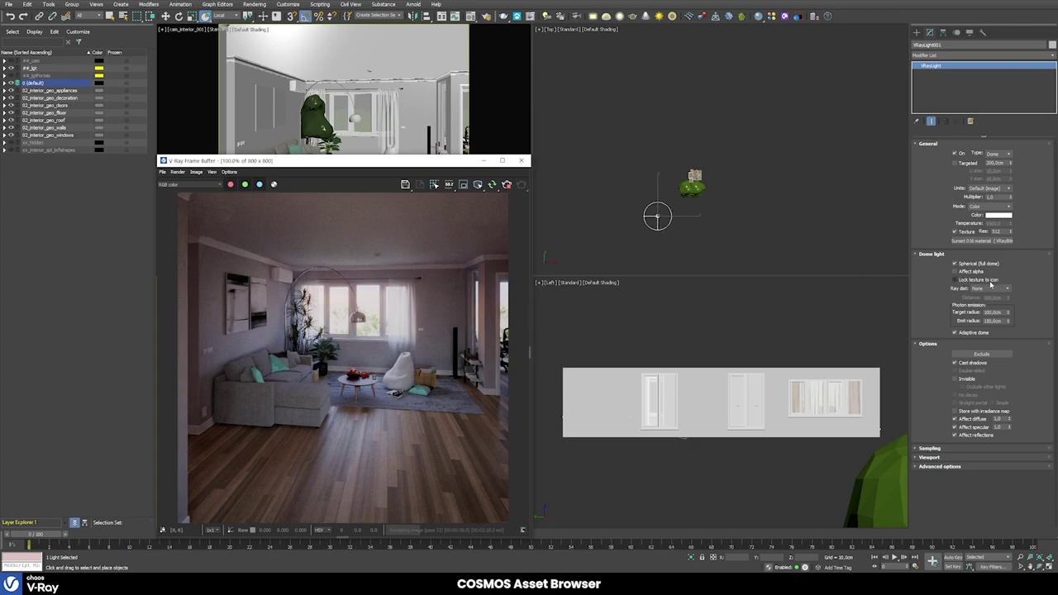
# - Rotate the dome light about -20° in the Top view for warmer window light, then reopen Cosmos
pyautogui.click(658, 217)
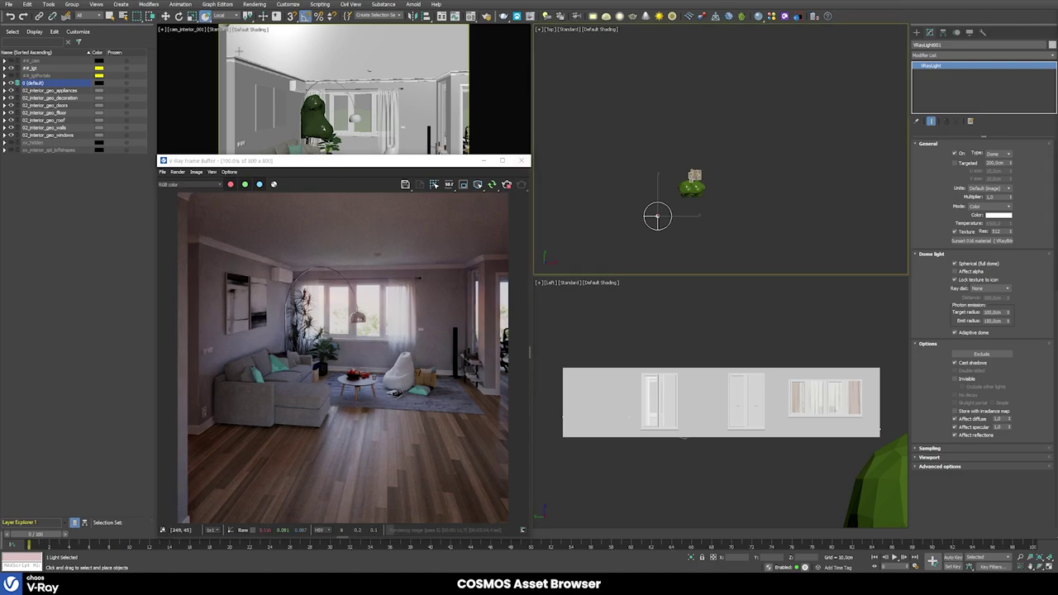
pyautogui.click(178, 15)
pyautogui.moveTo(684, 196); pyautogui.dragTo(695, 240)
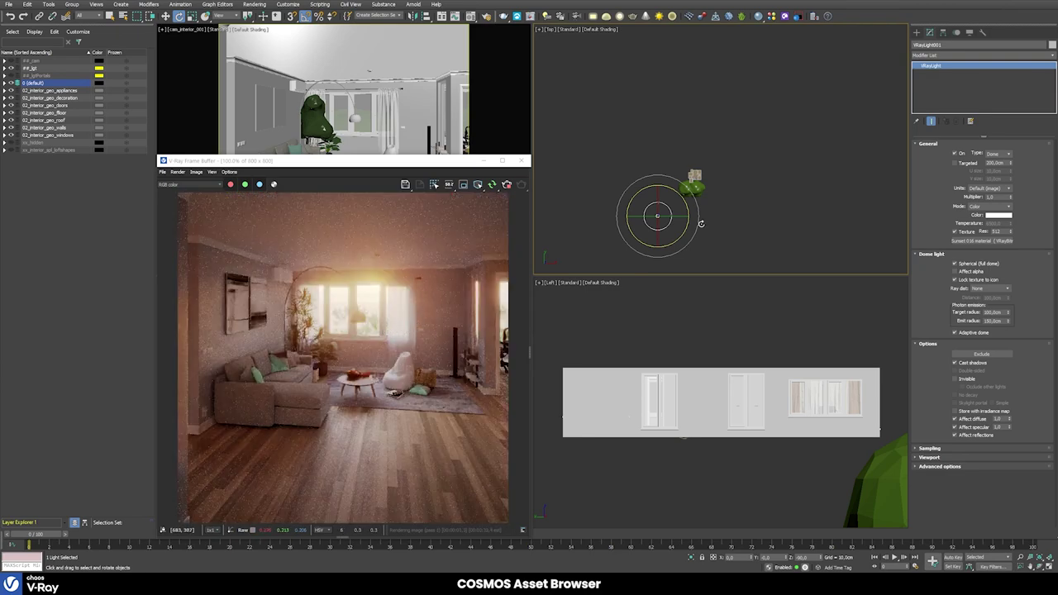
pyautogui.moveTo(685, 200); pyautogui.dragTo(686, 209)
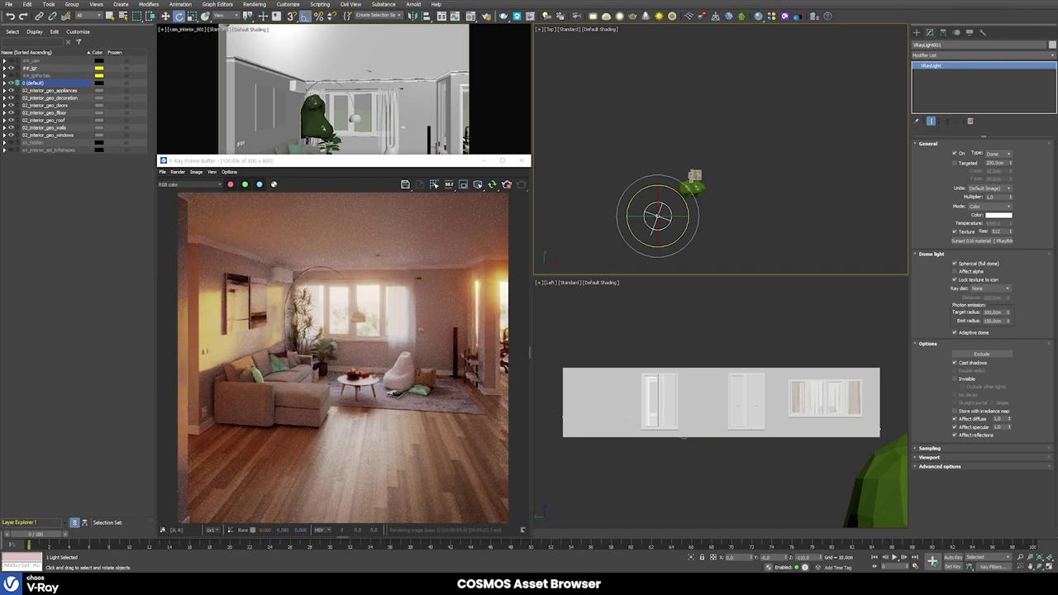
pyautogui.click(782, 19)
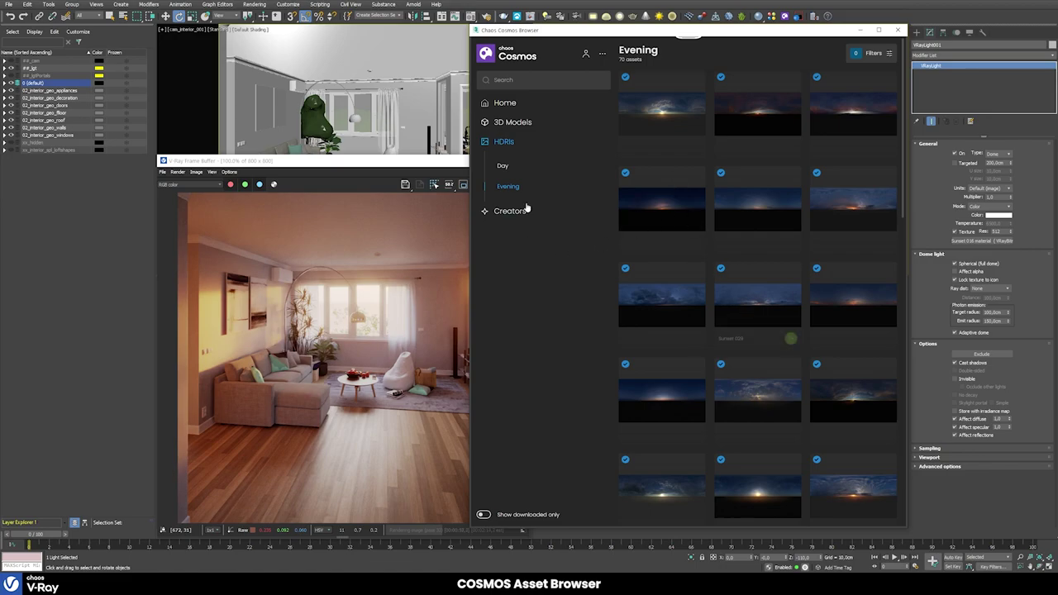
# - View the Day HDRIs, then the Evening HDRIs, and close the Cosmos Browser
pyautogui.click(503, 167)
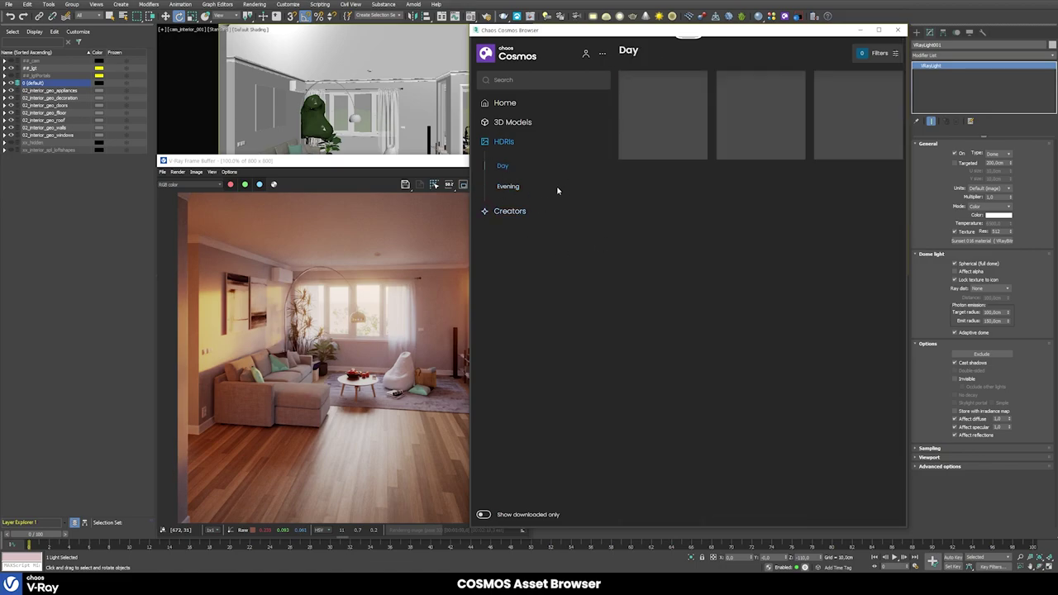
pyautogui.click(516, 188)
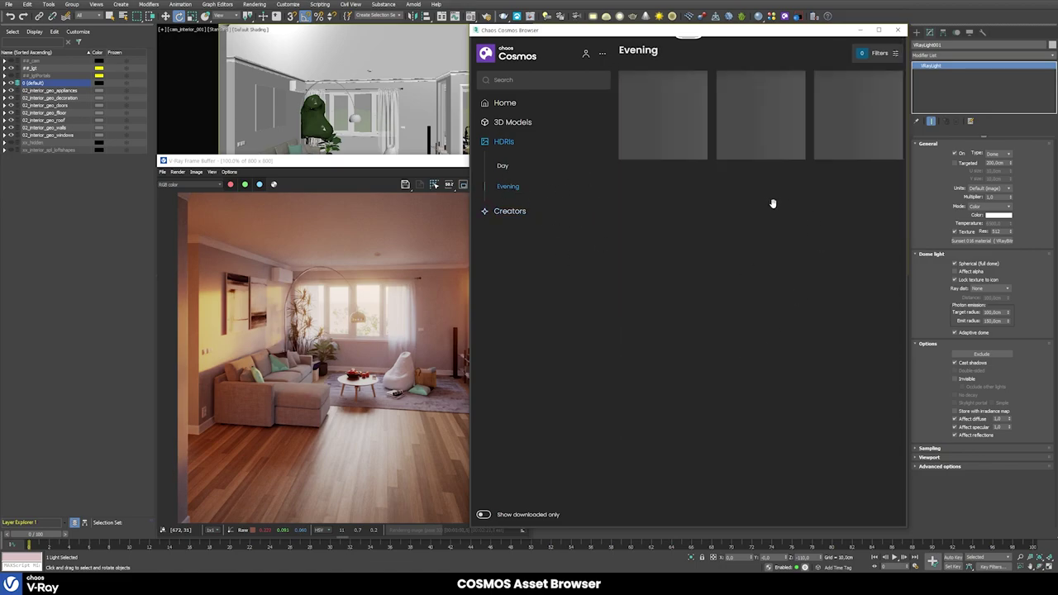
pyautogui.click(898, 30)
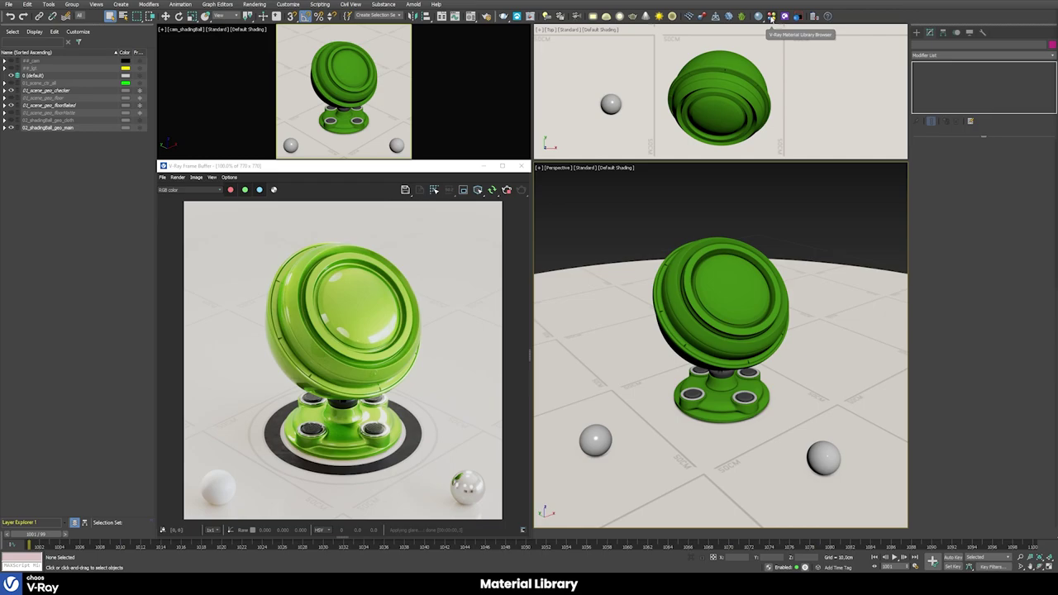
# - Open the V-Ray Material Library and browse its Liquid and Emissive categories
pyautogui.click(771, 16)
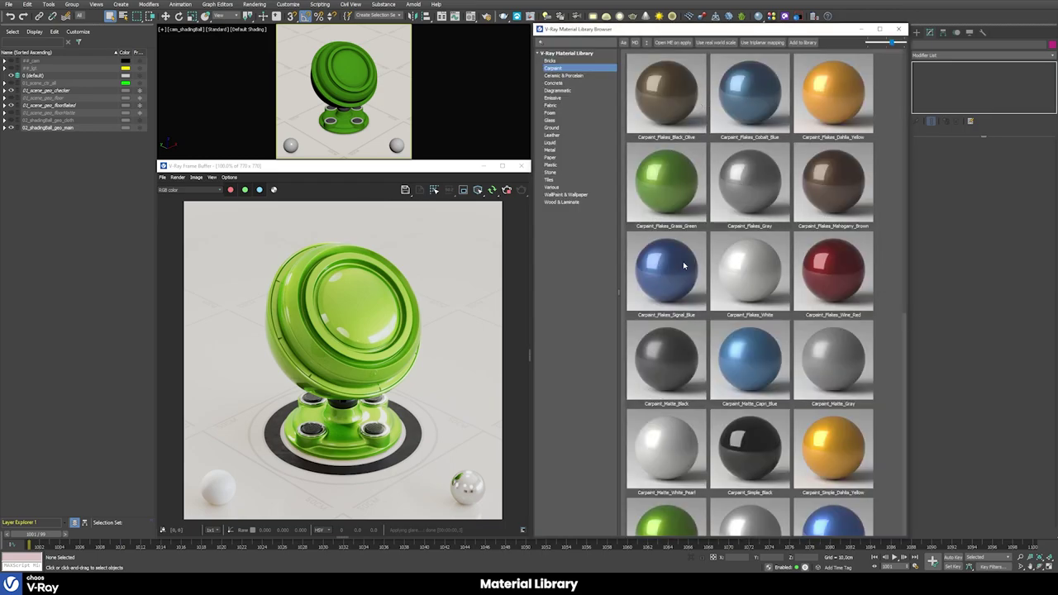
pyautogui.click(557, 90)
pyautogui.click(550, 142)
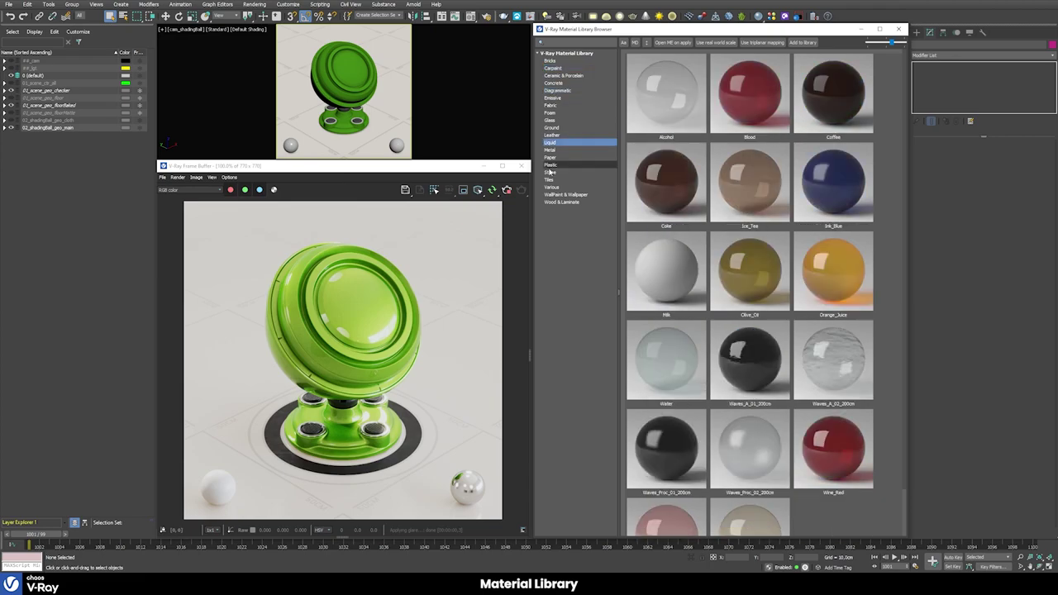
pyautogui.click(549, 172)
pyautogui.click(550, 120)
pyautogui.click(552, 98)
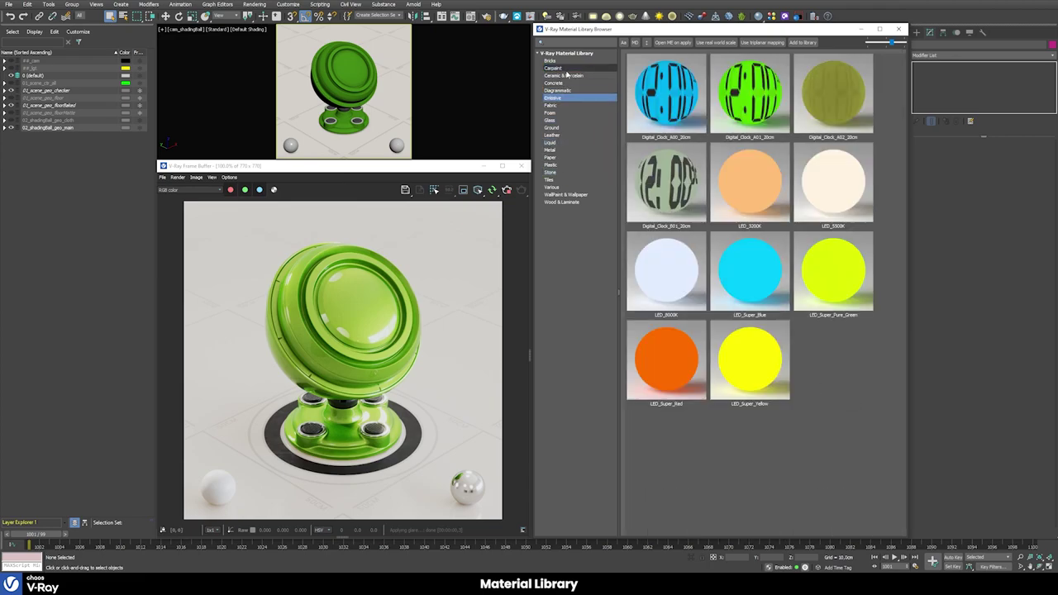
# - Switch to the Foam category and preview the white Styrofoam material up close
pyautogui.click(566, 75)
pyautogui.click(551, 135)
pyautogui.click(559, 113)
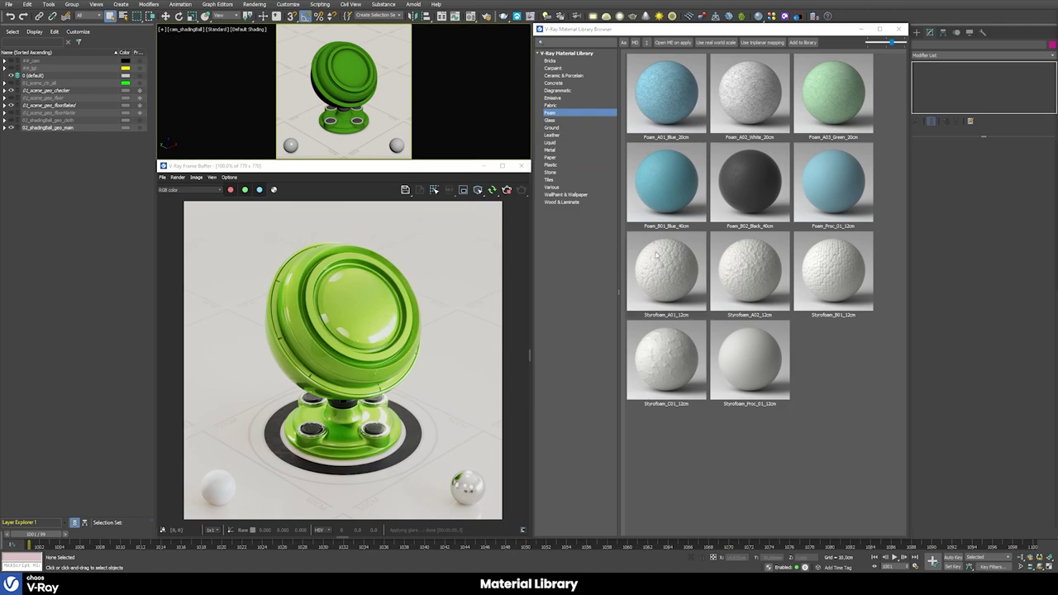
pyautogui.doubleClick(666, 273)
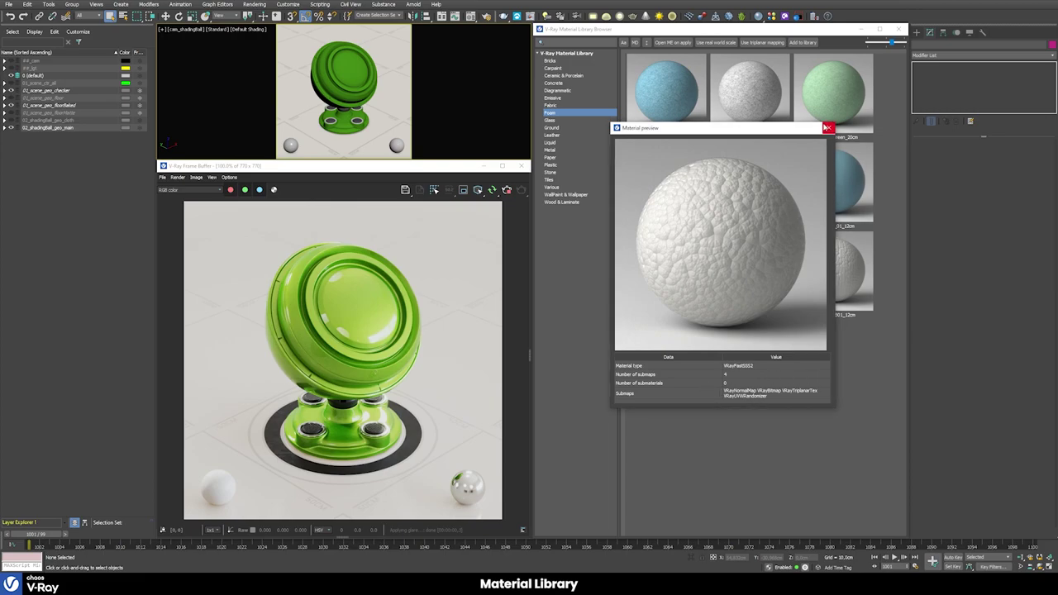
# - Apply Carpaint_Flakes_Signal_Blue from the Carpaint category to the selected shading ball
pyautogui.click(828, 127)
pyautogui.click(559, 69)
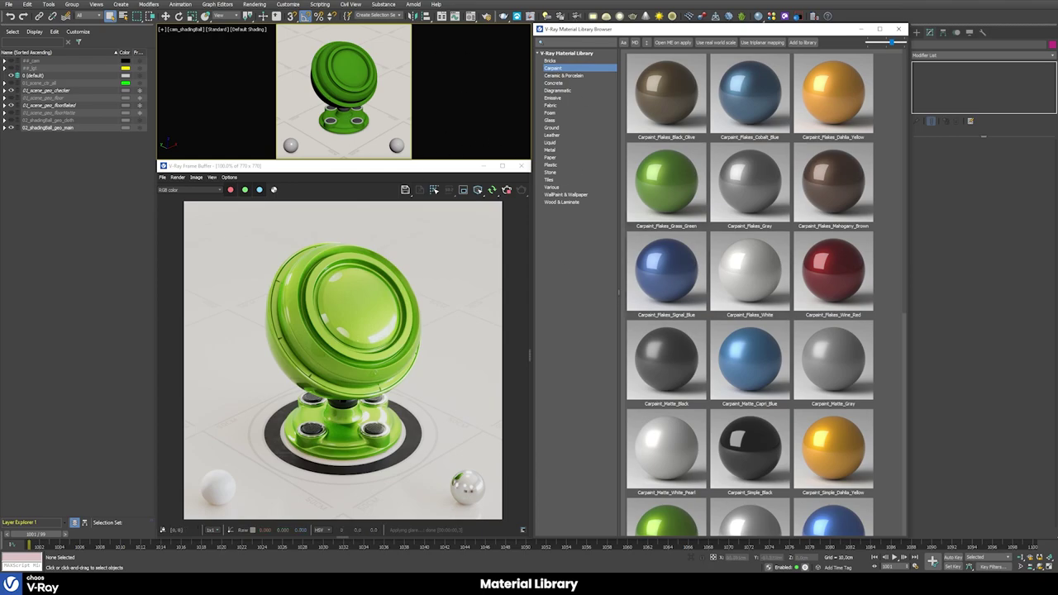
pyautogui.click(339, 67)
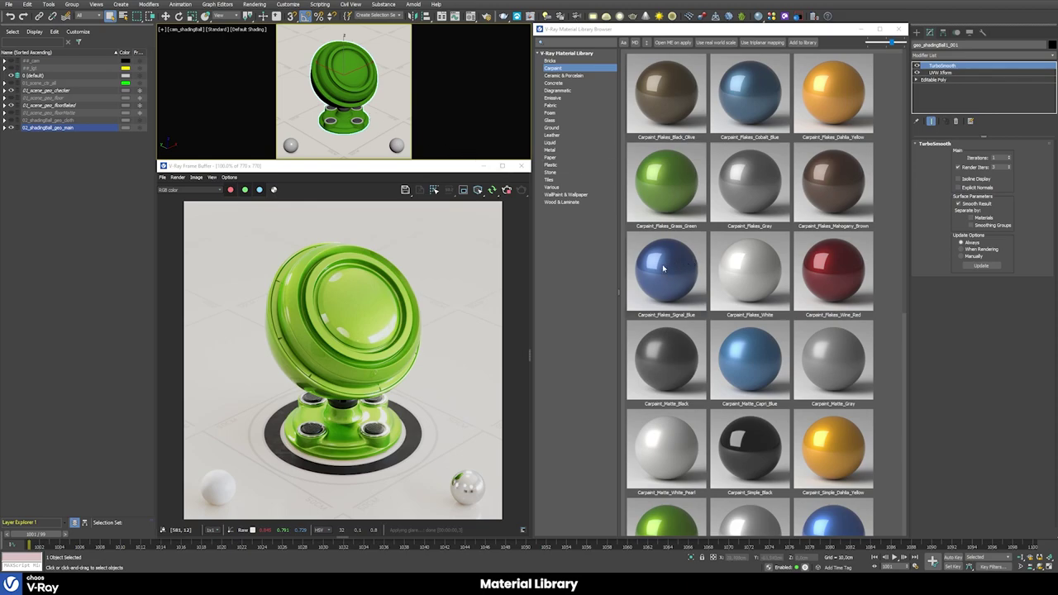
pyautogui.rightClick(665, 267)
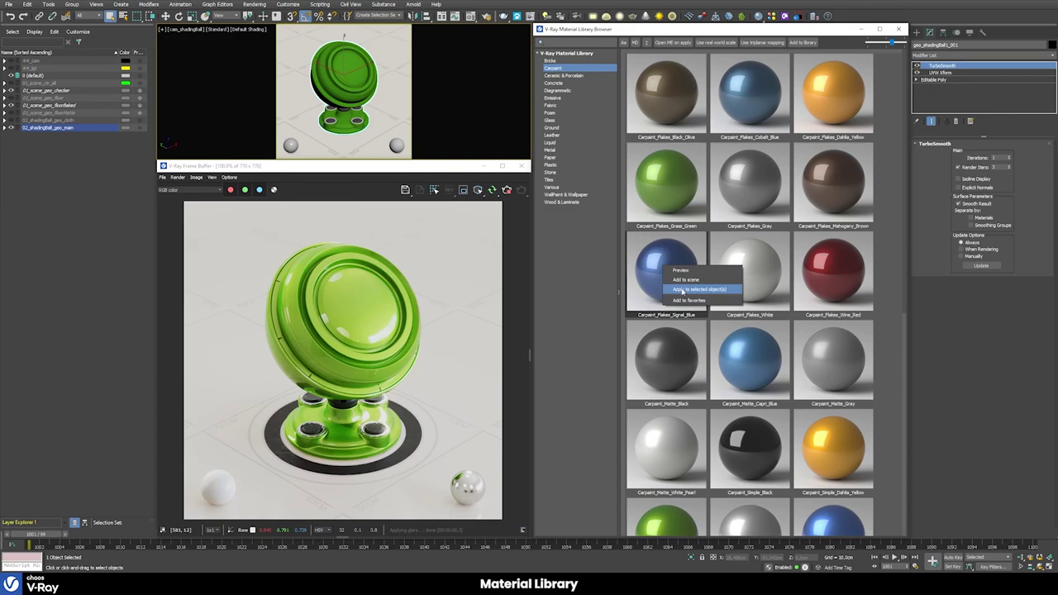
pyautogui.click(683, 290)
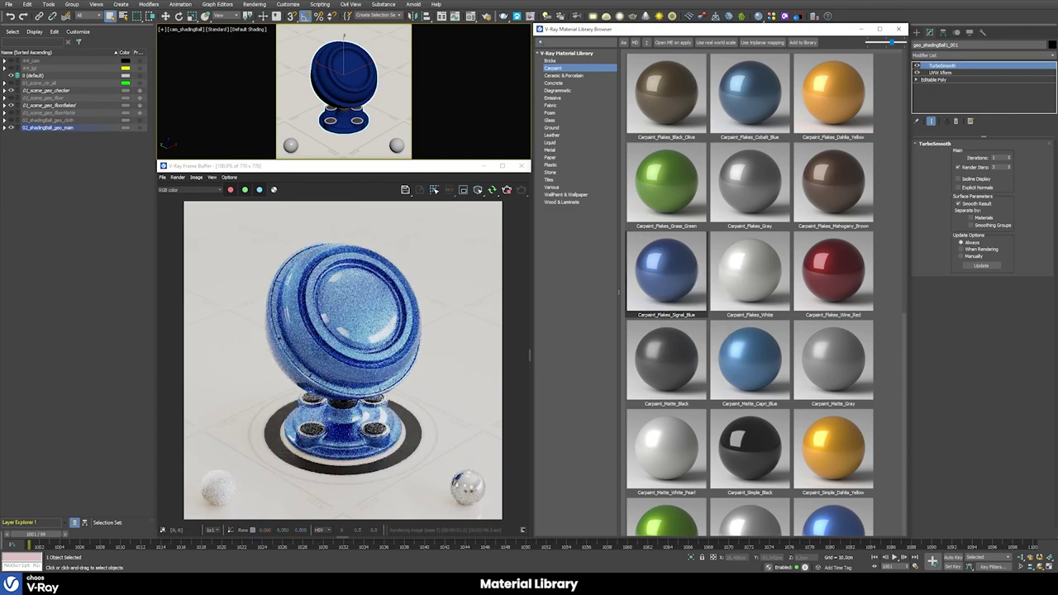
# - Browse the library's Tiles, Metal and other material categories
pyautogui.click(551, 180)
pyautogui.click(569, 143)
pyautogui.click(570, 150)
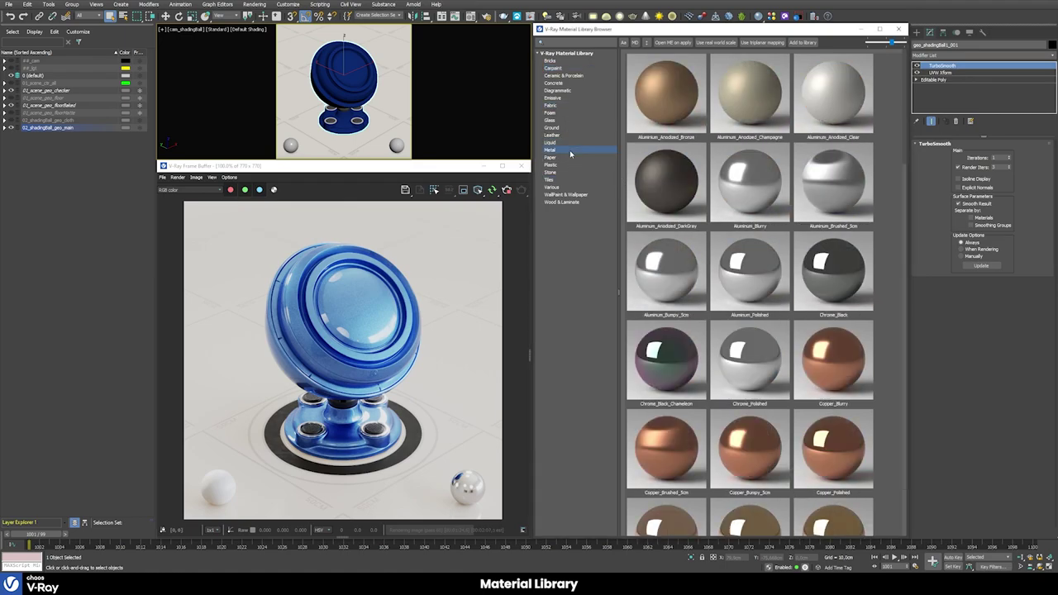
pyautogui.click(562, 172)
pyautogui.click(566, 194)
pyautogui.click(549, 150)
pyautogui.click(550, 113)
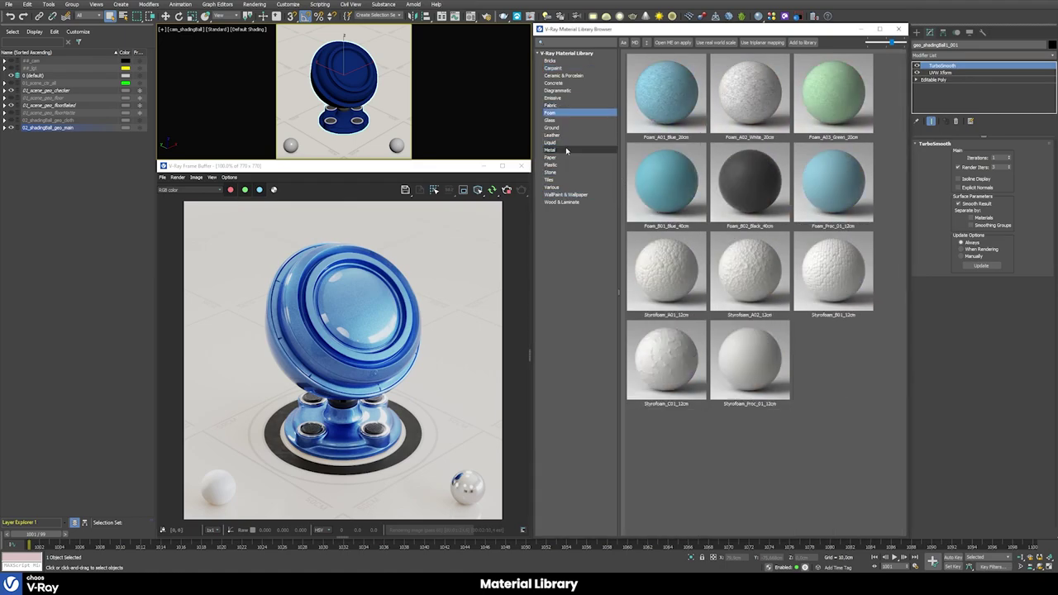
pyautogui.click(550, 149)
pyautogui.click(549, 180)
pyautogui.click(551, 97)
# - Browse the library's Carpaint, Metal and Plastic material categories
pyautogui.press('Up')
pyautogui.press('Up')
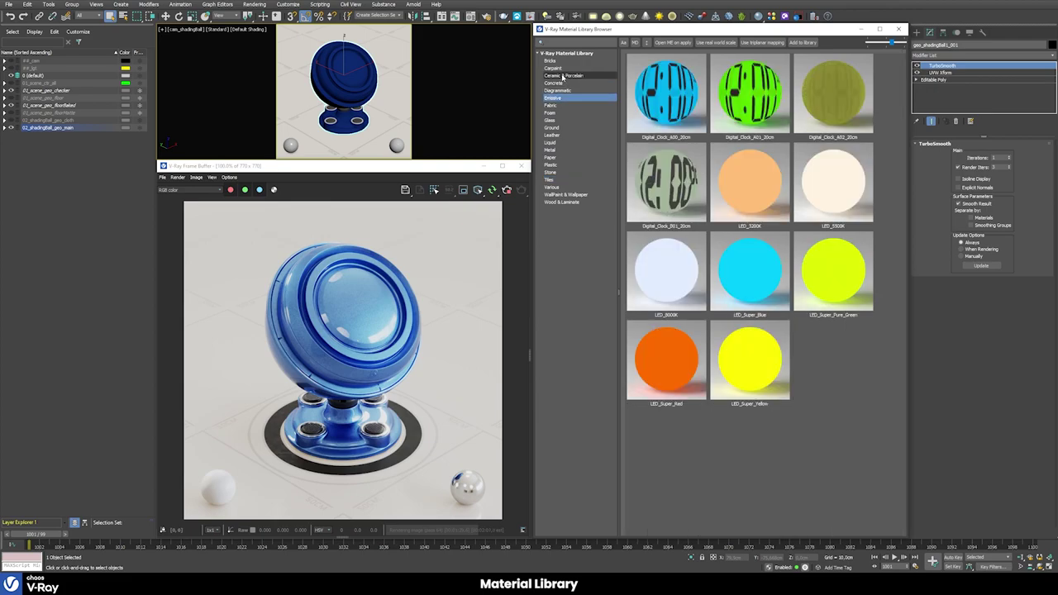
pyautogui.press('Up')
pyautogui.press('Up')
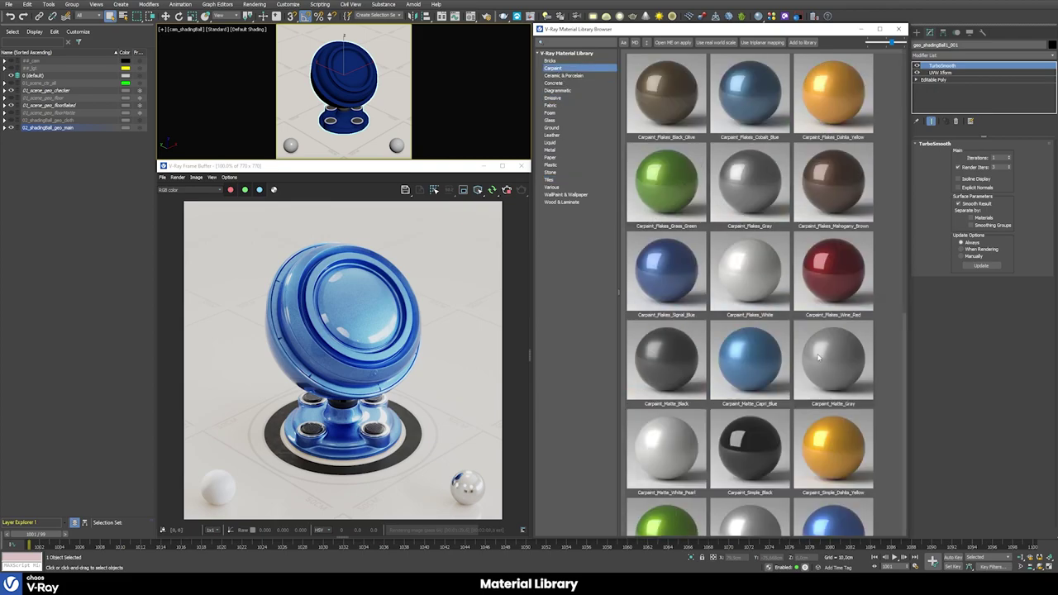
pyautogui.scroll(-5, 728, 343)
pyautogui.scroll(5, 716, 320)
pyautogui.click(550, 120)
pyautogui.click(551, 150)
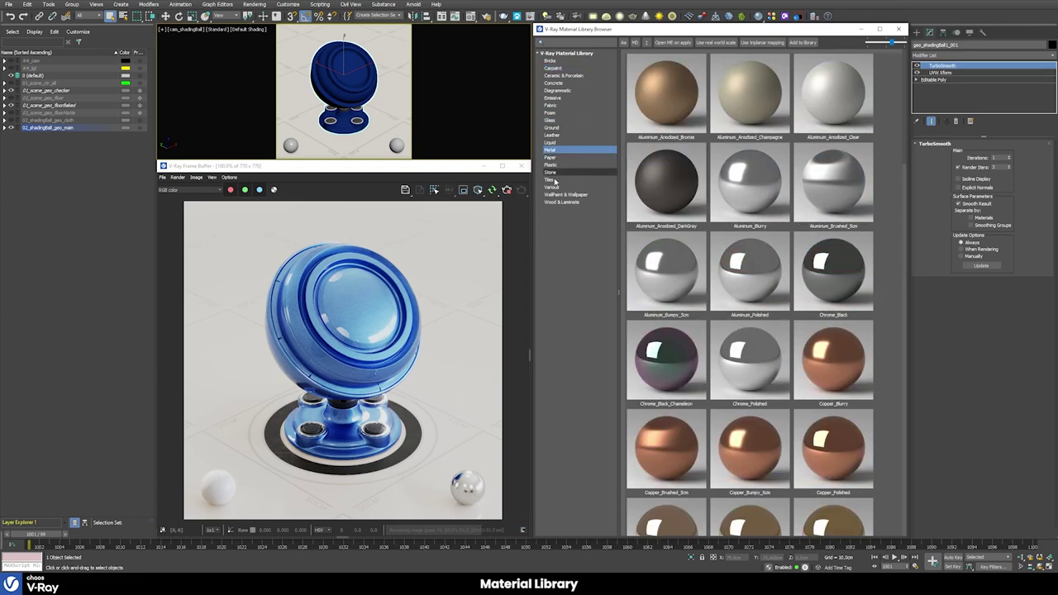
pyautogui.click(551, 179)
pyautogui.click(549, 164)
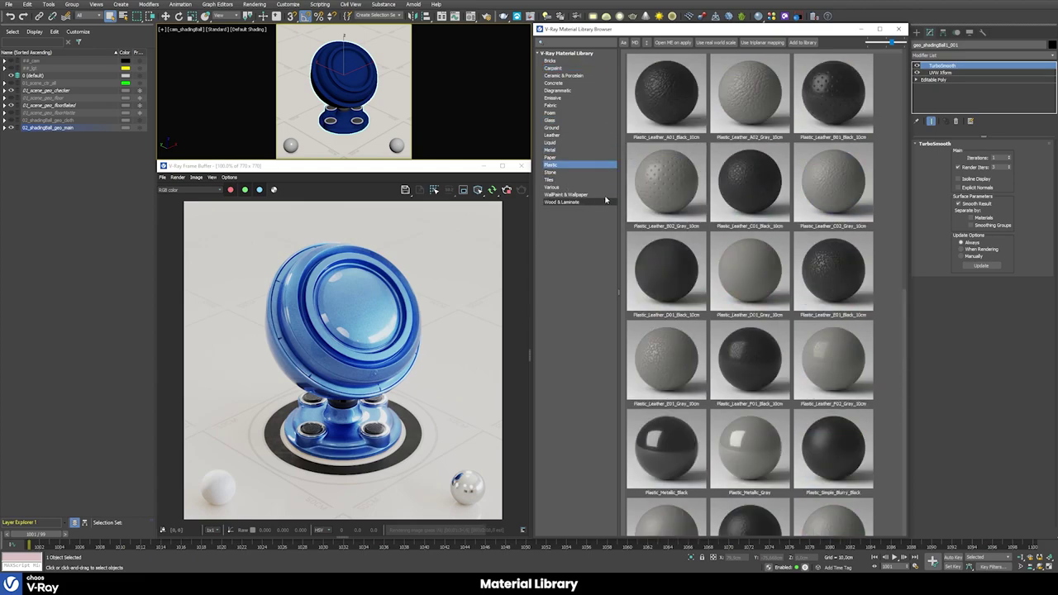
# - Step through Wood & Laminate, Stone, Emissive and Ceramic & Porcelain to the Diagrammatic category
pyautogui.click(569, 202)
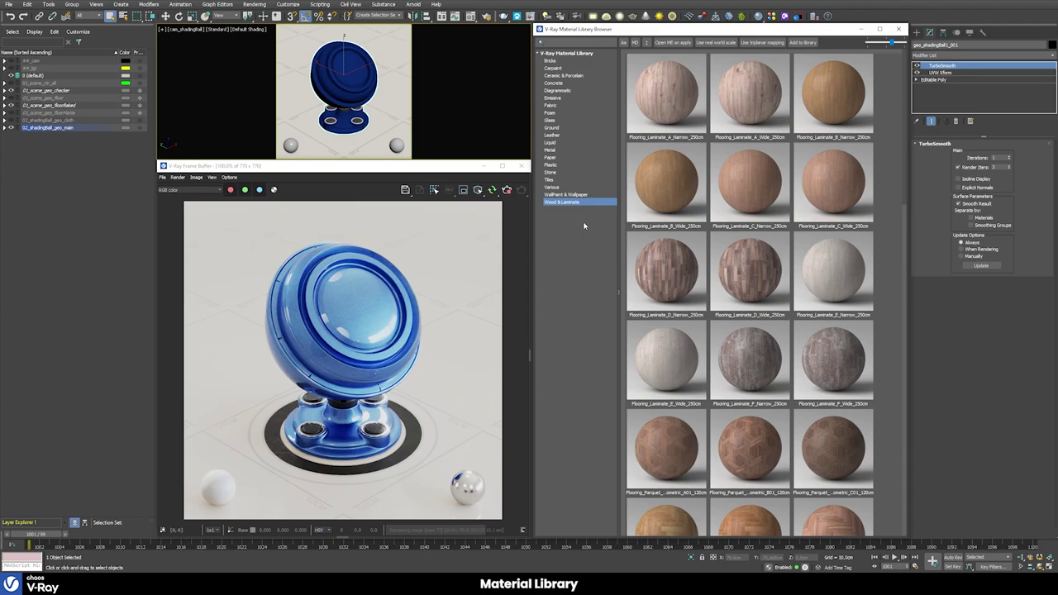
pyautogui.click(553, 173)
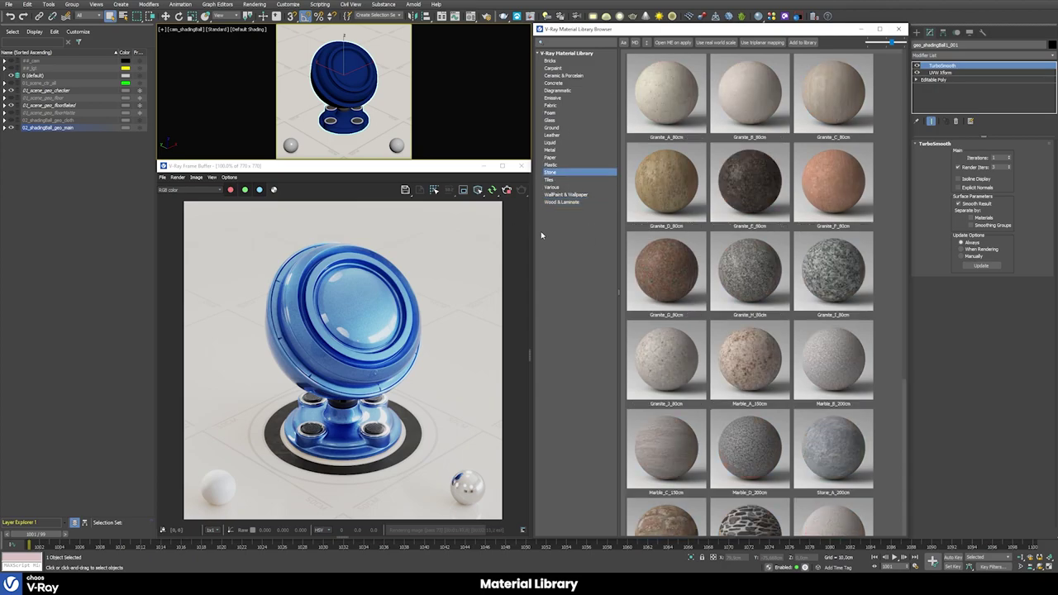
pyautogui.click(551, 157)
pyautogui.click(551, 135)
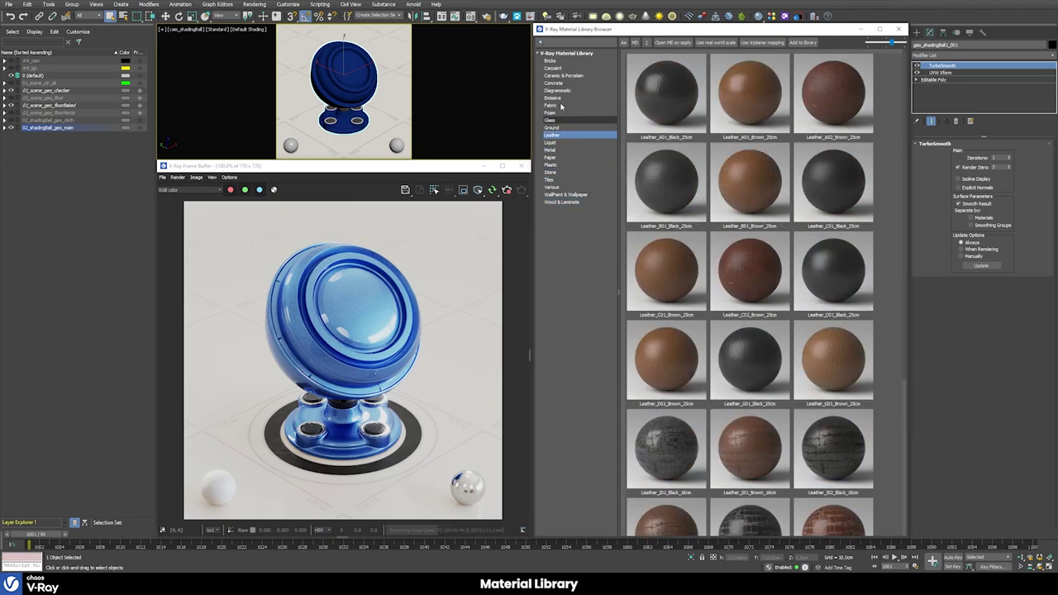
pyautogui.click(552, 98)
pyautogui.click(559, 76)
pyautogui.click(562, 90)
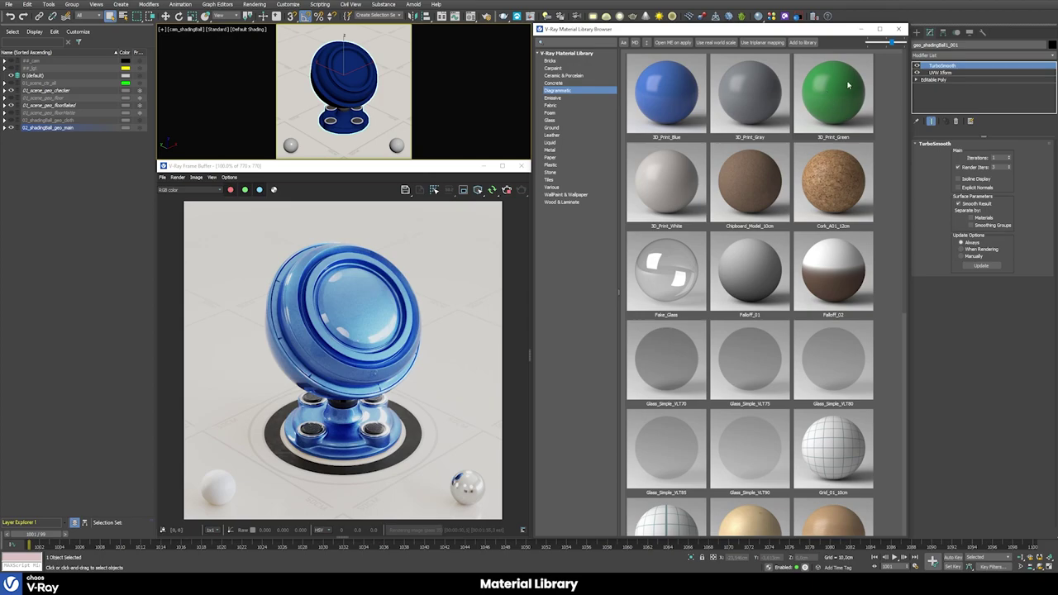
# - Enable Open ME on apply and apply 3D_Print_Green to the selected shaderball
pyautogui.click(678, 43)
pyautogui.rightClick(824, 92)
pyautogui.click(840, 113)
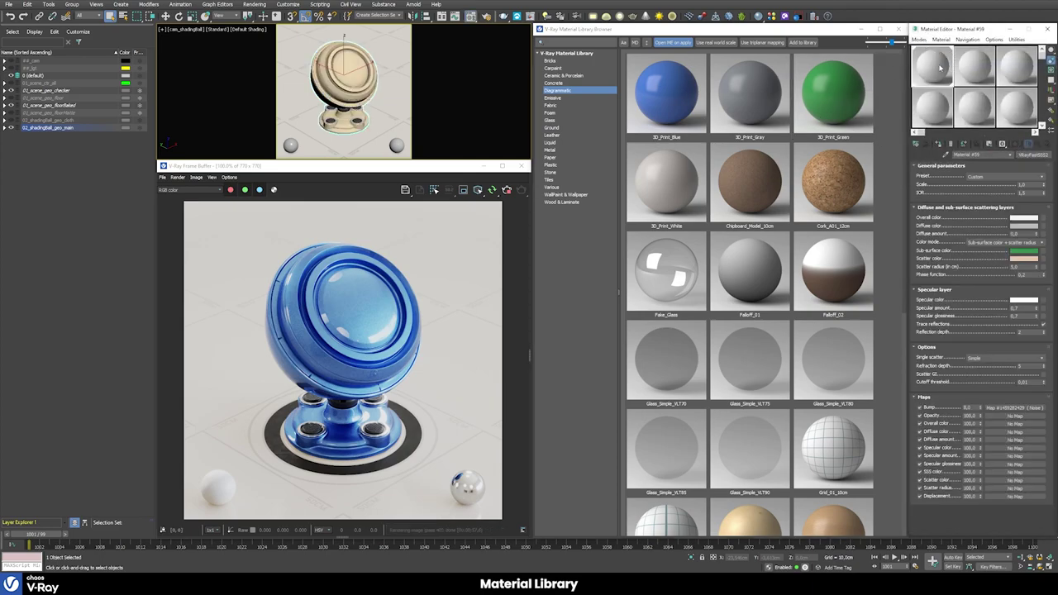
# - Shift the material's Sub-surface color hue from green to yellow-green and confirm
pyautogui.click(1023, 250)
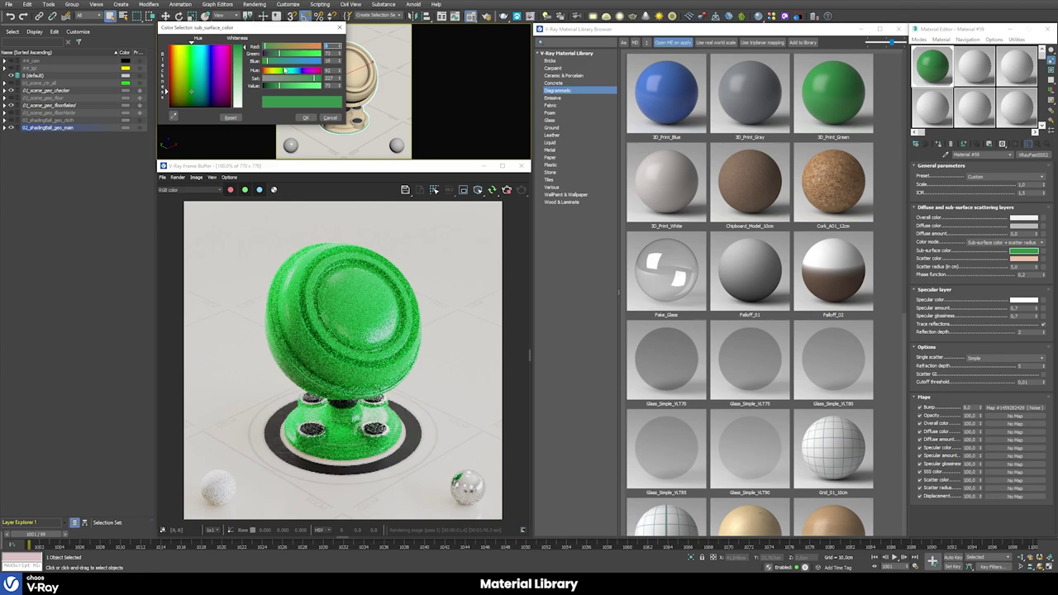
pyautogui.moveTo(281, 73)
pyautogui.mouseDown()
pyautogui.moveTo(300, 72)
pyautogui.moveTo(277, 73)
pyautogui.mouseUp()
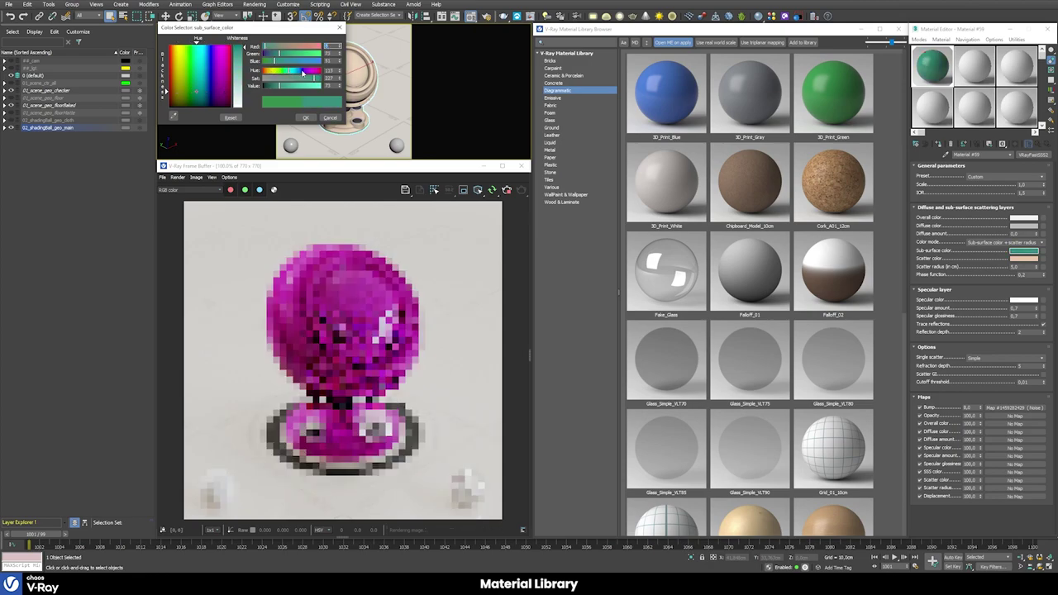
pyautogui.click(305, 118)
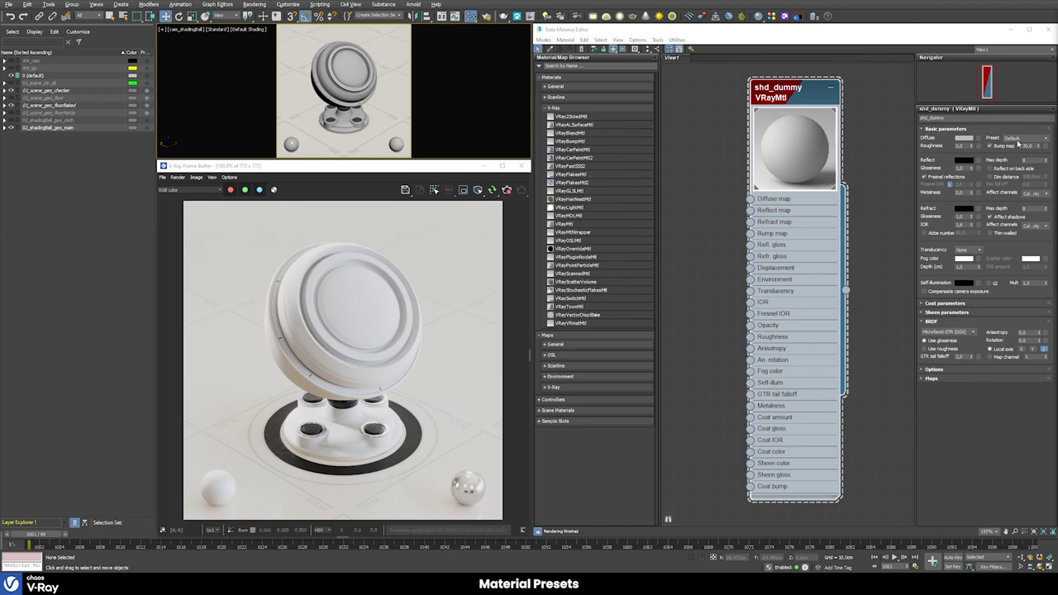
# - Cycle the VRayMtl presets Chrome, Water, Plastic, Water and Chocolate, ending on Ceramic
pyautogui.click(1017, 140)
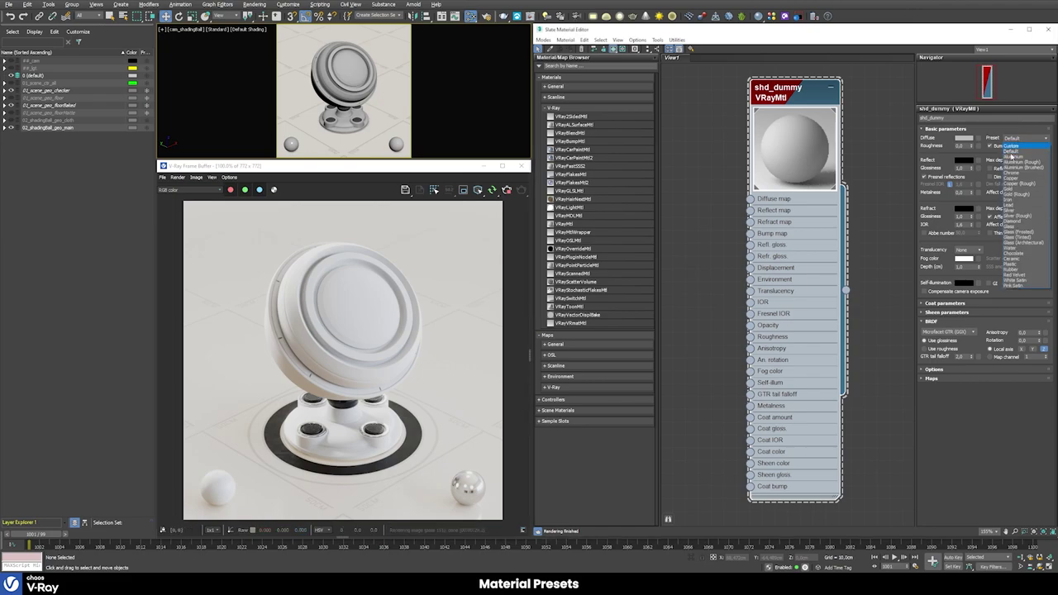
pyautogui.click(1016, 173)
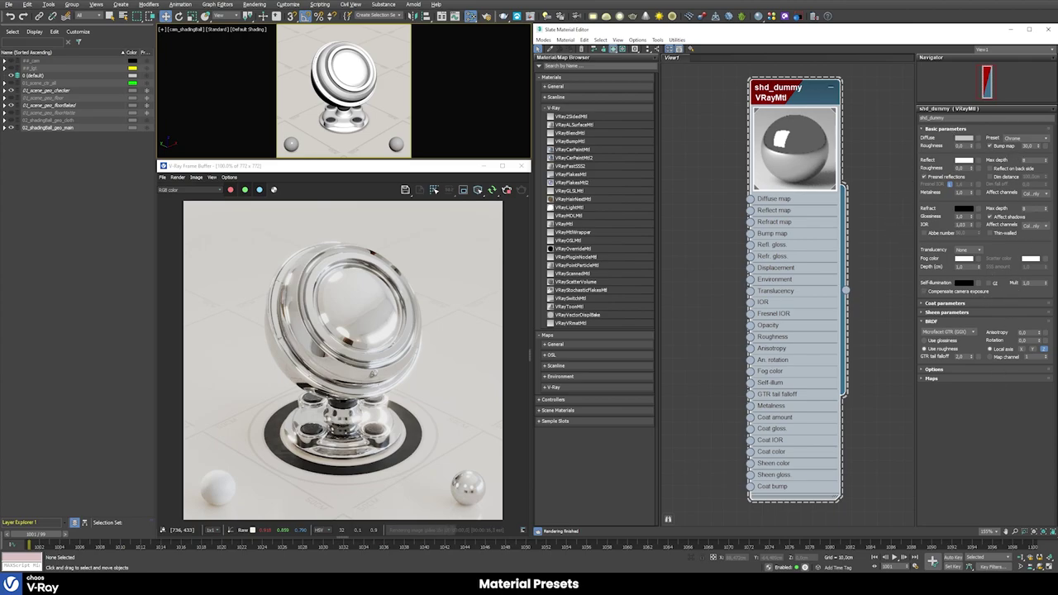
pyautogui.click(1022, 137)
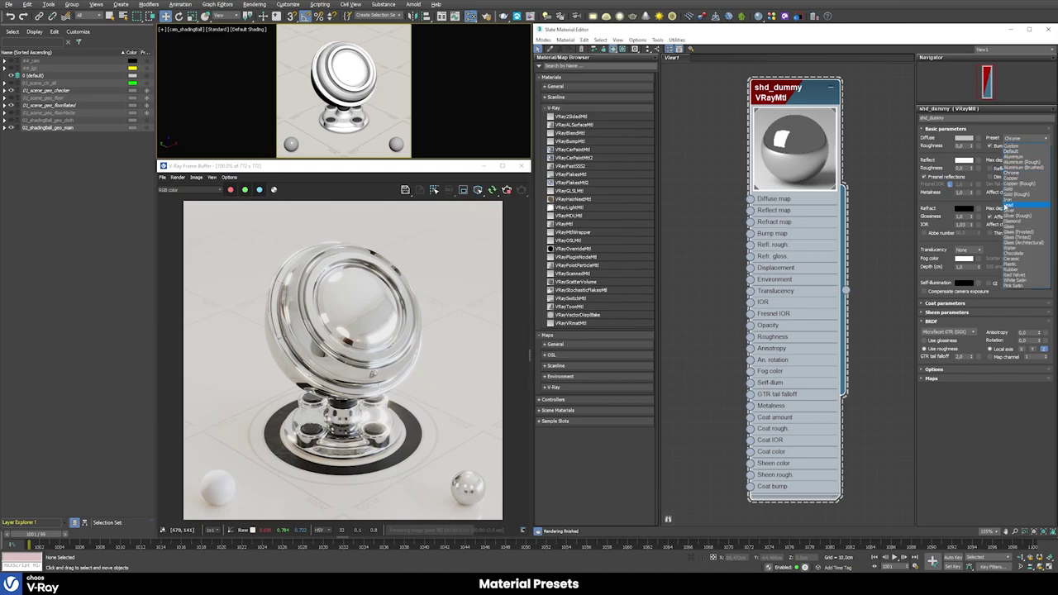
pyautogui.click(1013, 247)
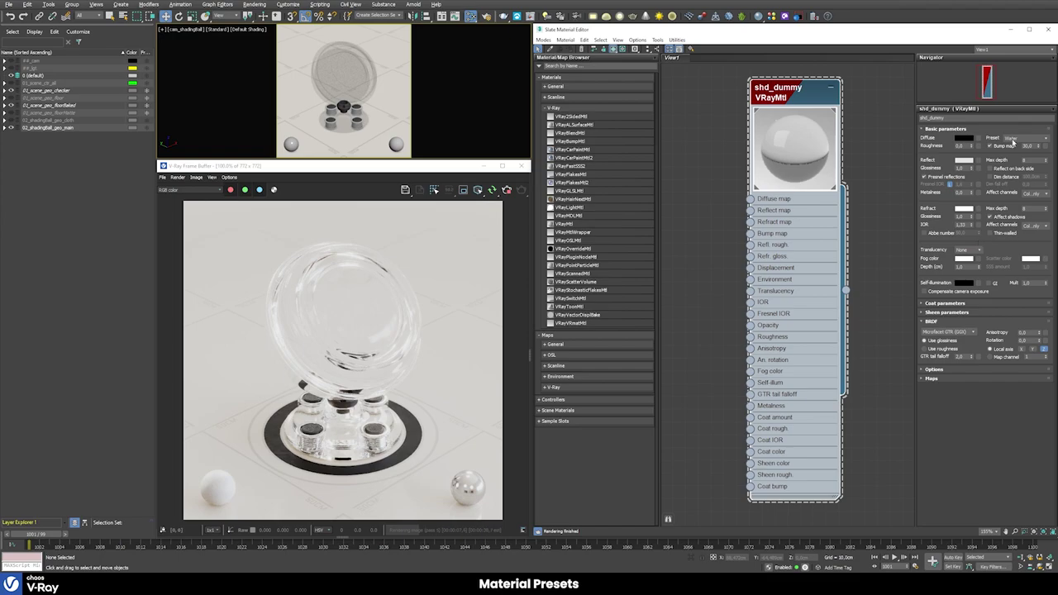
pyautogui.click(1014, 141)
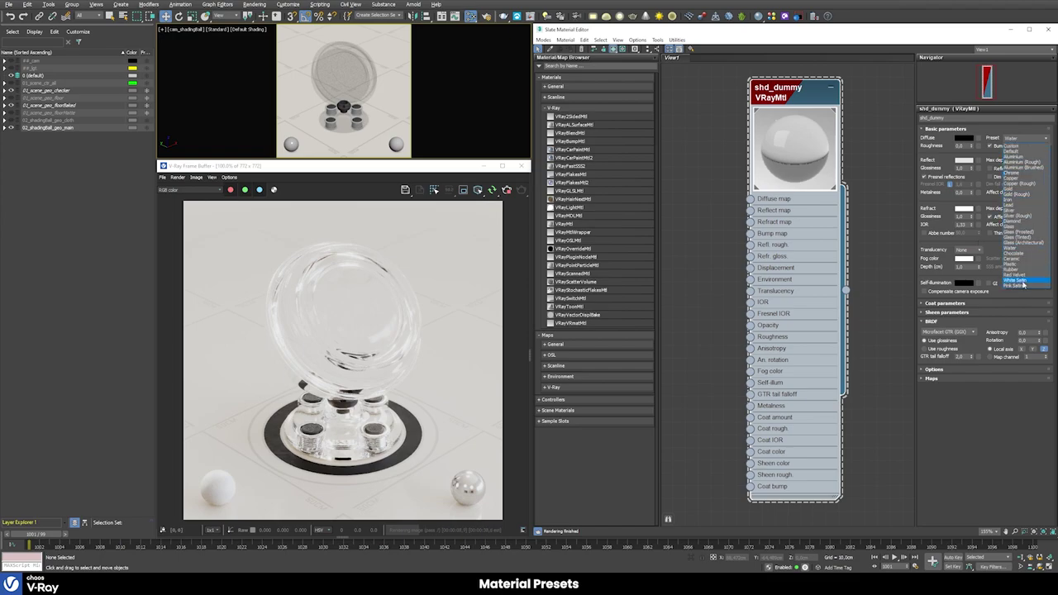
pyautogui.click(1014, 265)
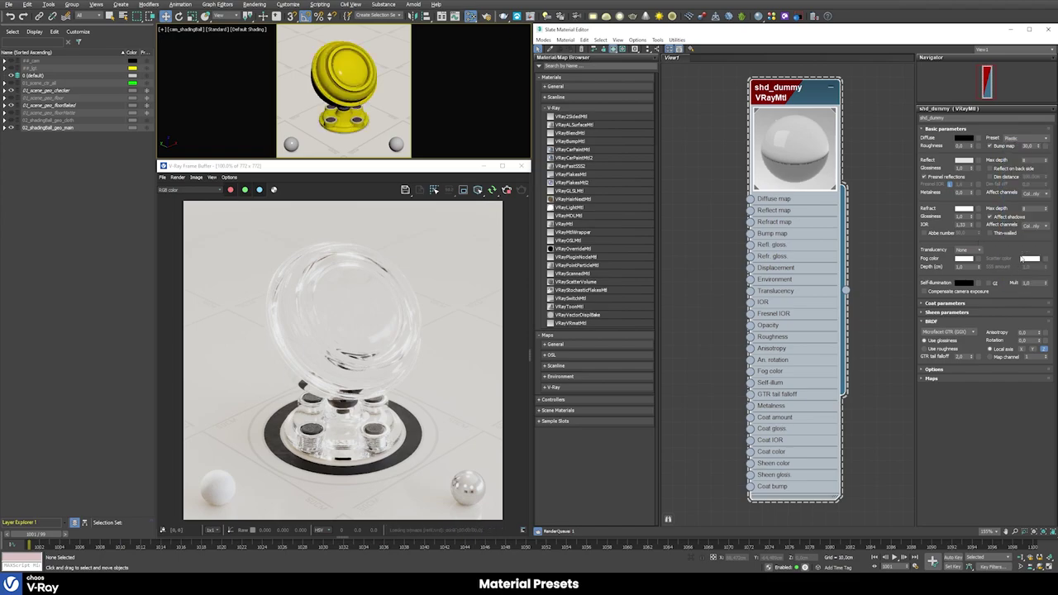
pyautogui.click(1014, 138)
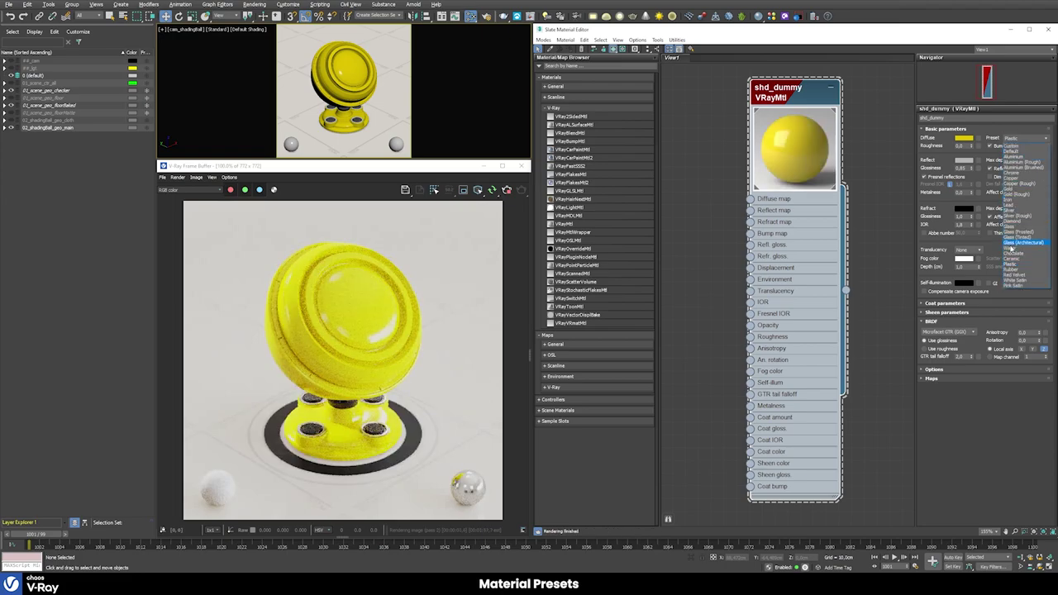
pyautogui.click(1013, 248)
pyautogui.click(1014, 138)
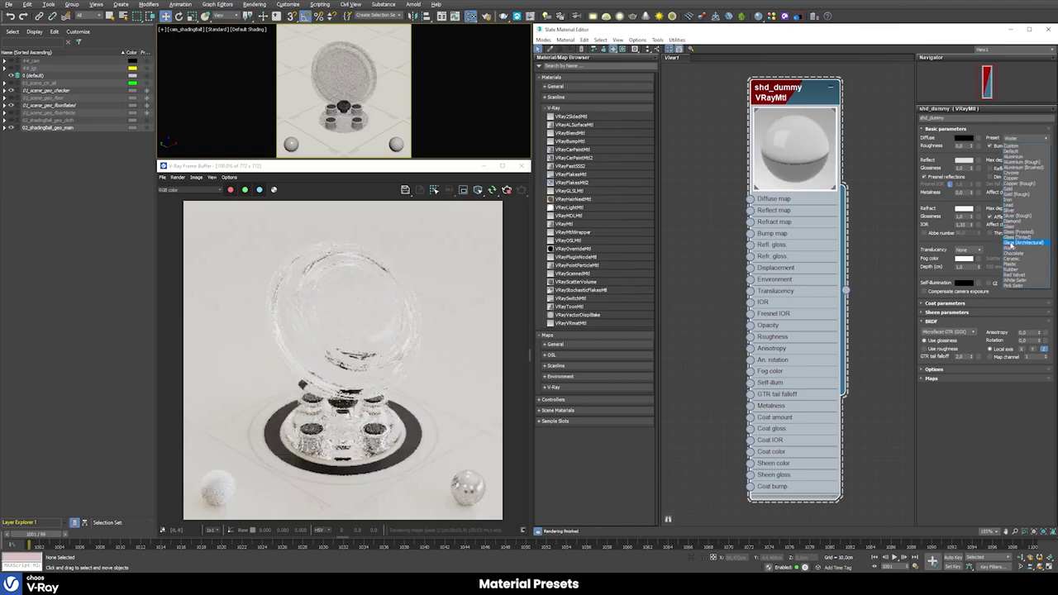
pyautogui.click(1013, 246)
pyautogui.click(1014, 138)
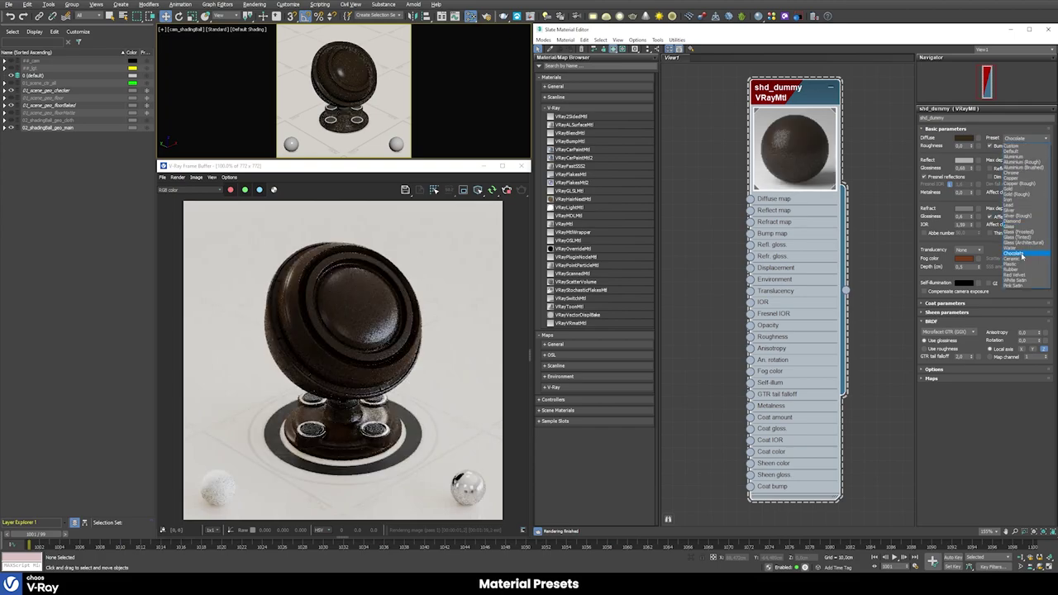
pyautogui.click(1021, 261)
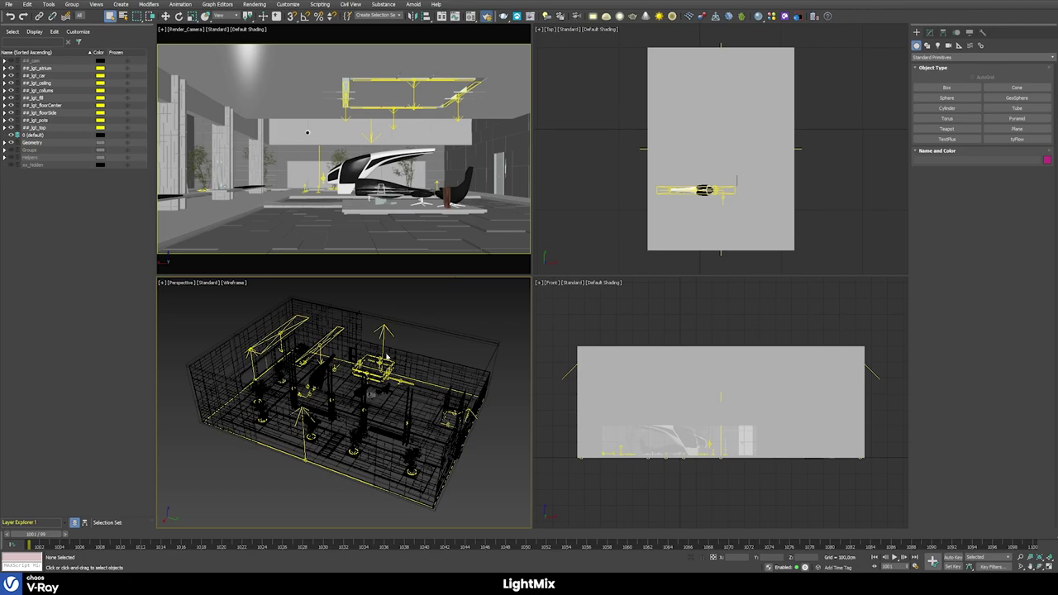
# - Add a VRayLightMix render element in Render Setup with Group by set to Layers
pyautogui.press('F10')
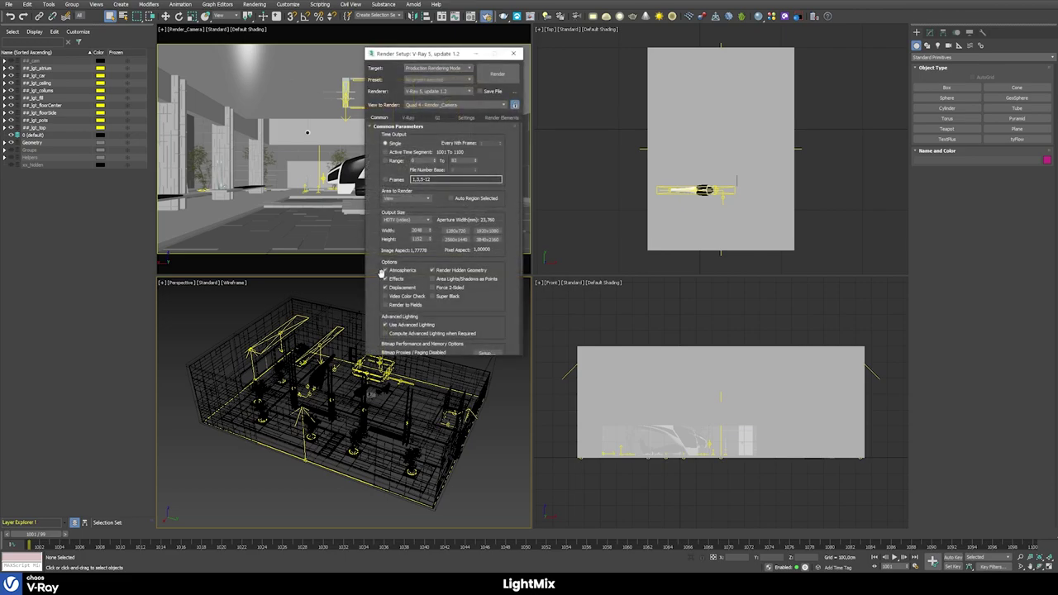
pyautogui.click(491, 121)
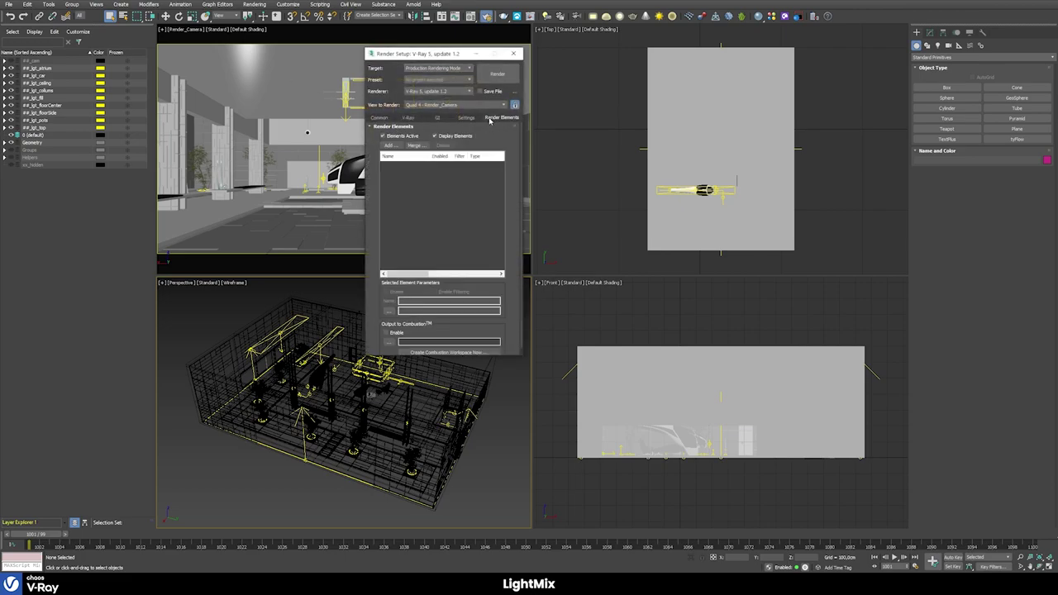
pyautogui.click(388, 147)
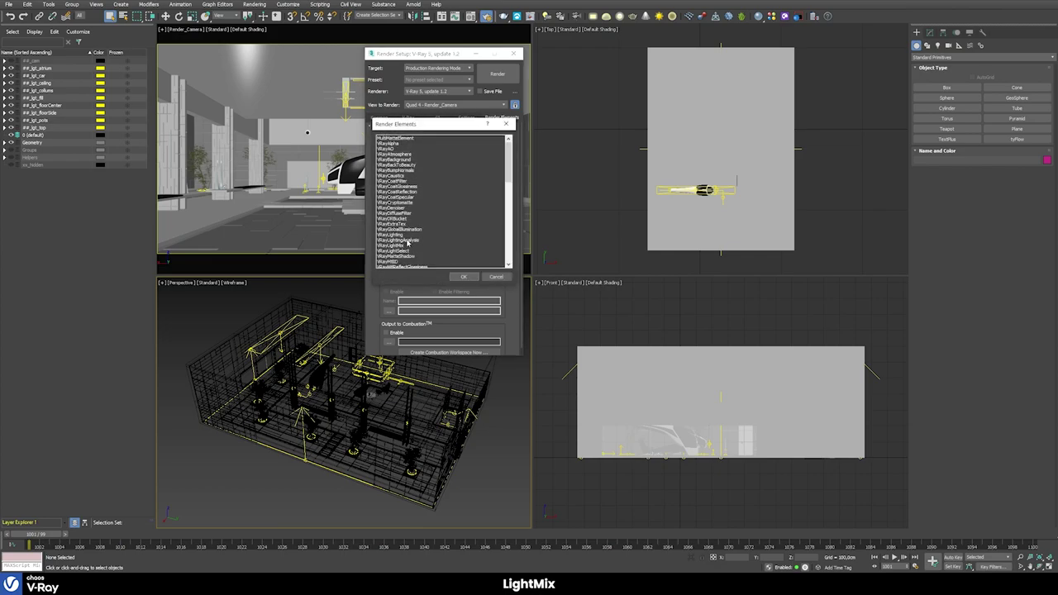
pyautogui.click(386, 245)
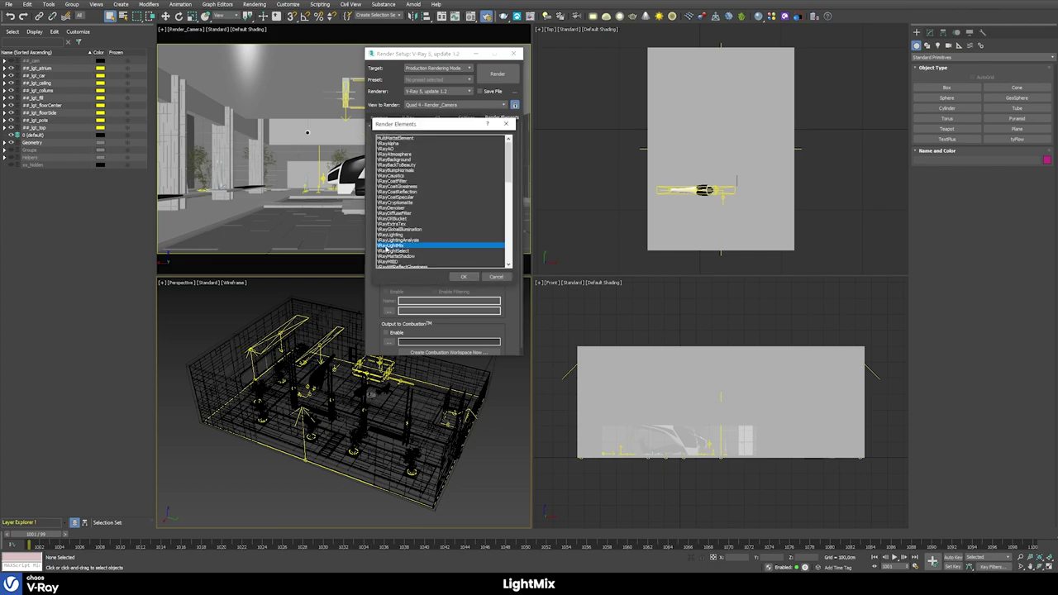
pyautogui.click(464, 276)
pyautogui.scroll(-2, 502, 291)
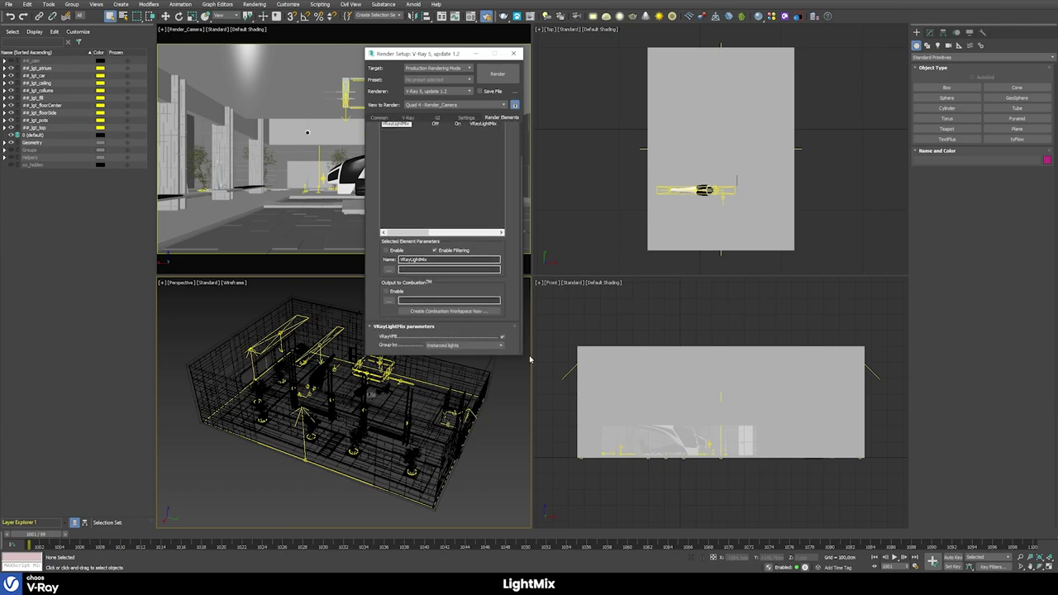
pyautogui.click(436, 348)
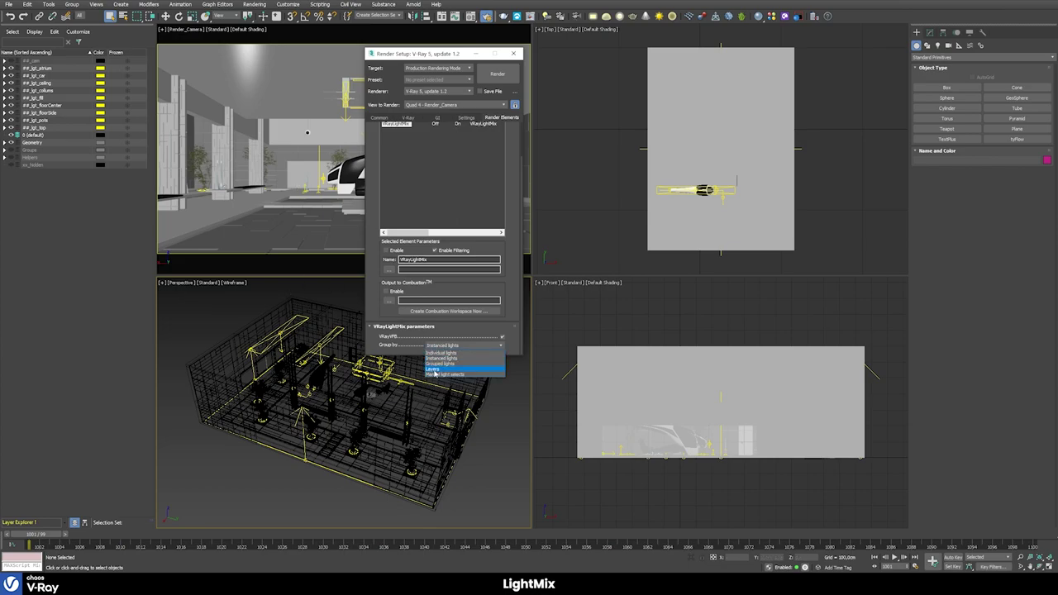
pyautogui.click(435, 370)
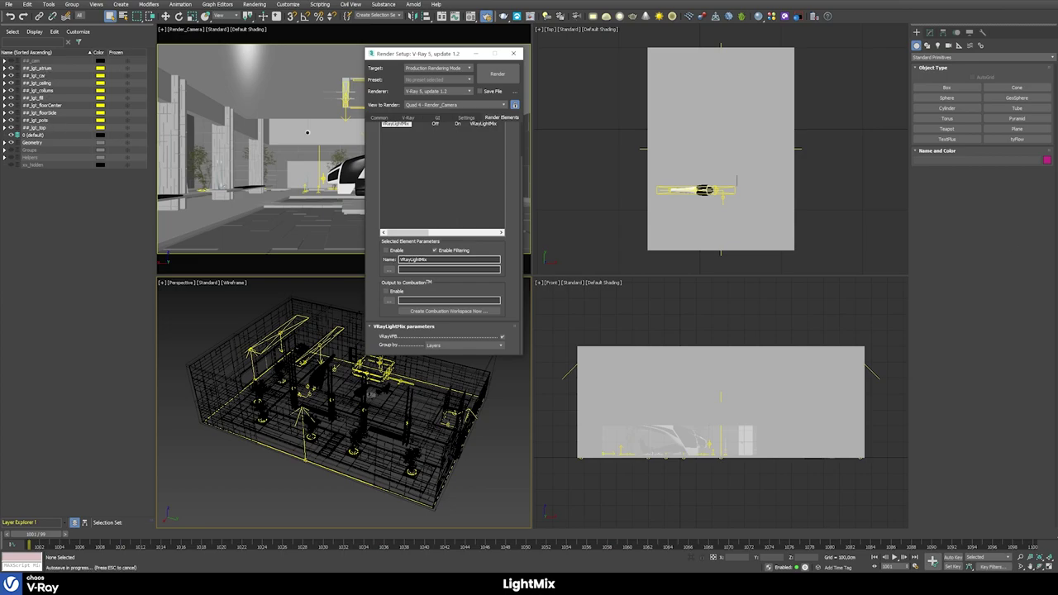
pyautogui.click(509, 55)
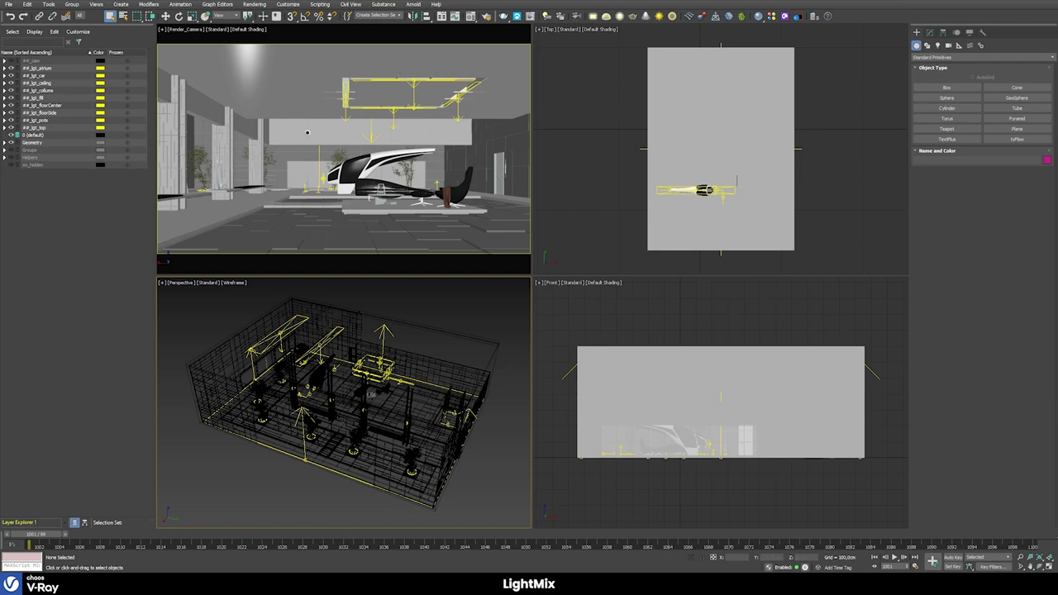
# - Open the V-Ray VFB, render the lobby camera, and set the Source layer to LightMix
pyautogui.rightClick(475, 223)
pyautogui.click(508, 324)
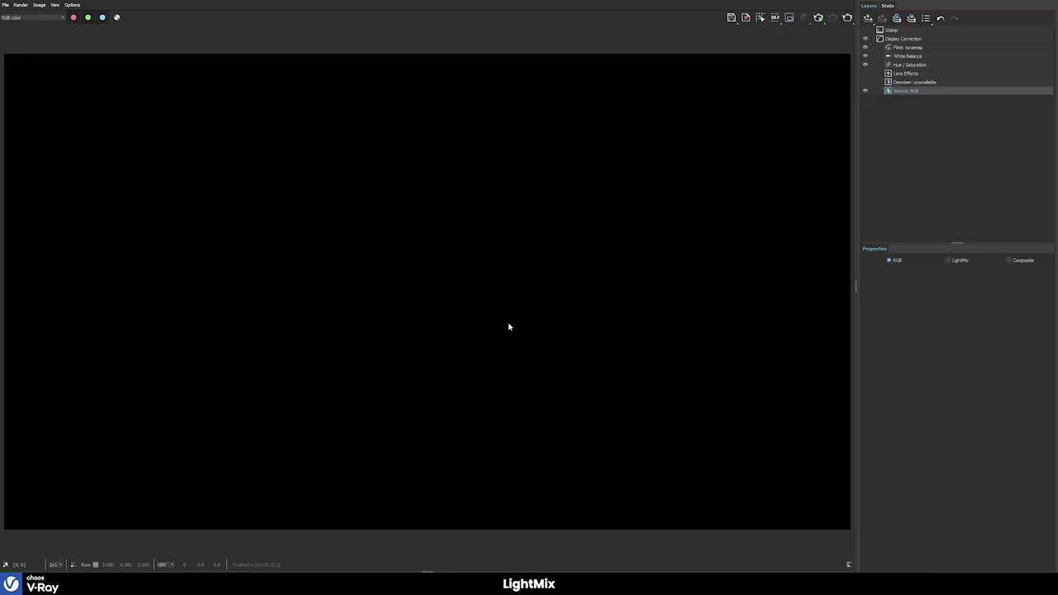
pyautogui.click(848, 18)
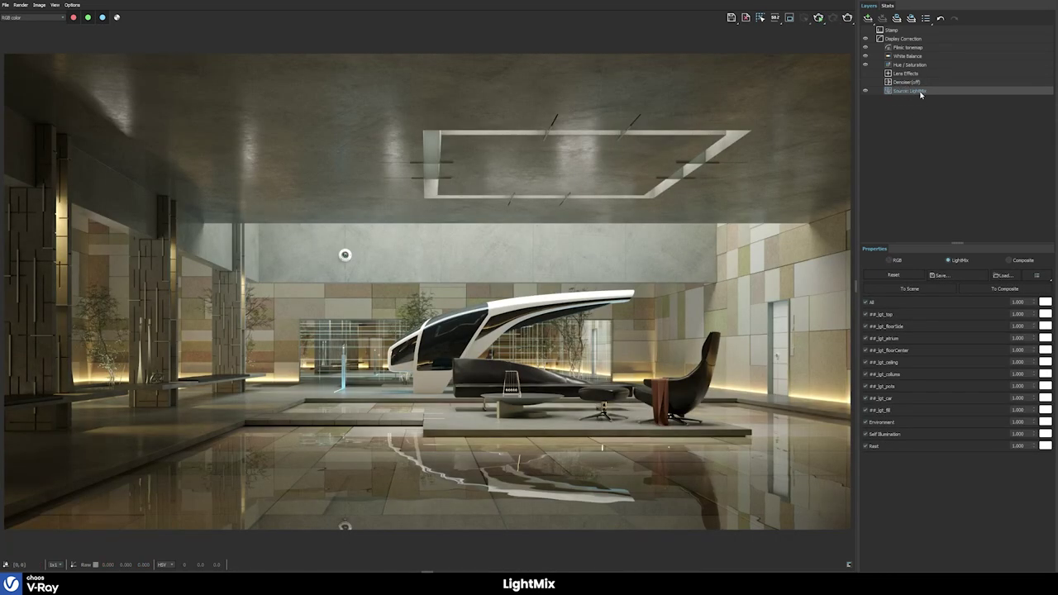
pyautogui.click(892, 261)
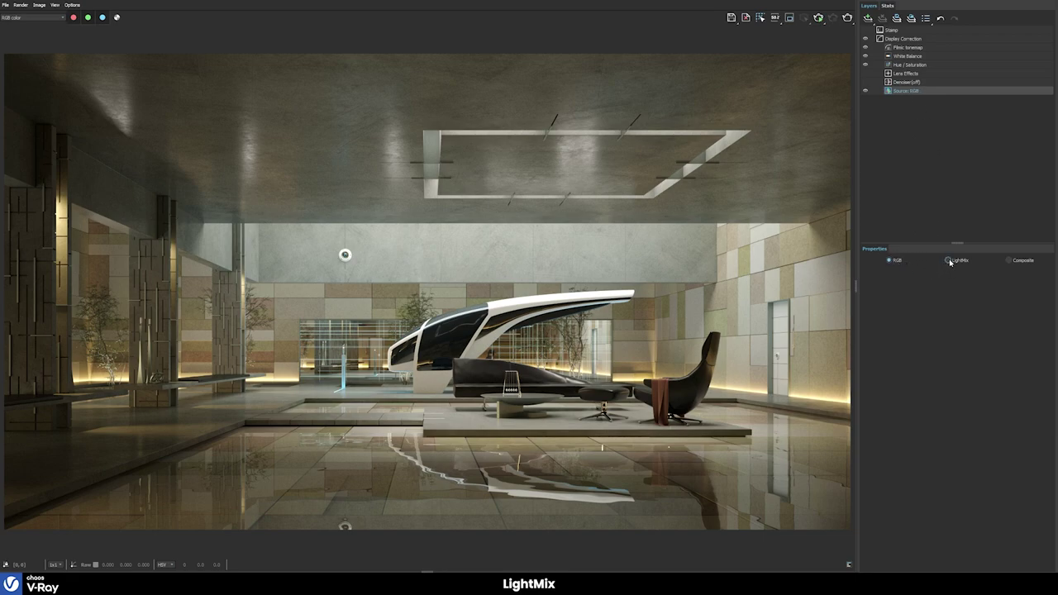
pyautogui.click(949, 261)
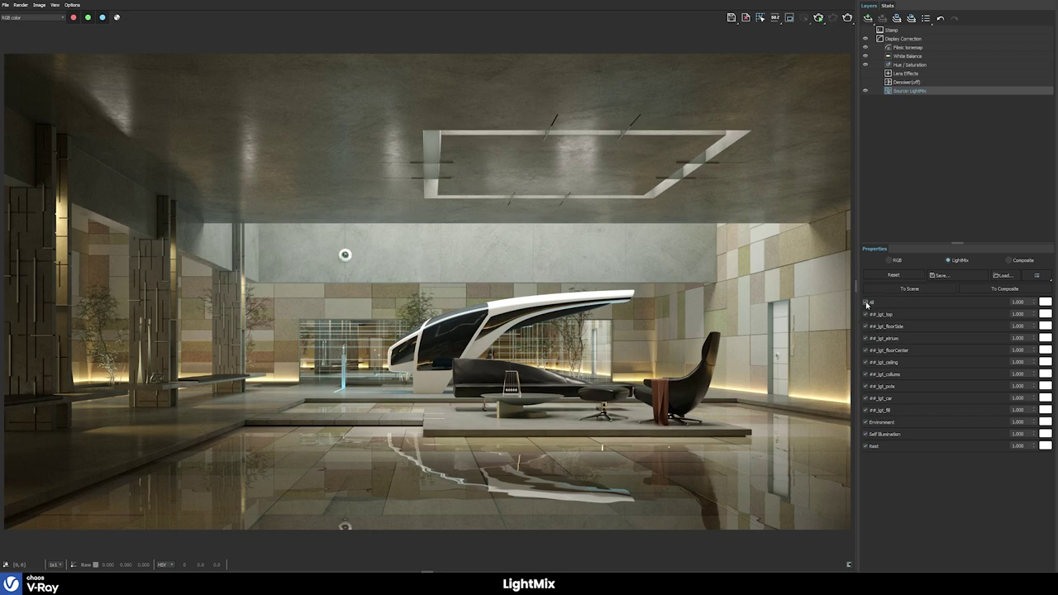
# - Turn off all light groups, then solo the top, floorSide, atrium and floorCenter lights in turn
pyautogui.click(867, 302)
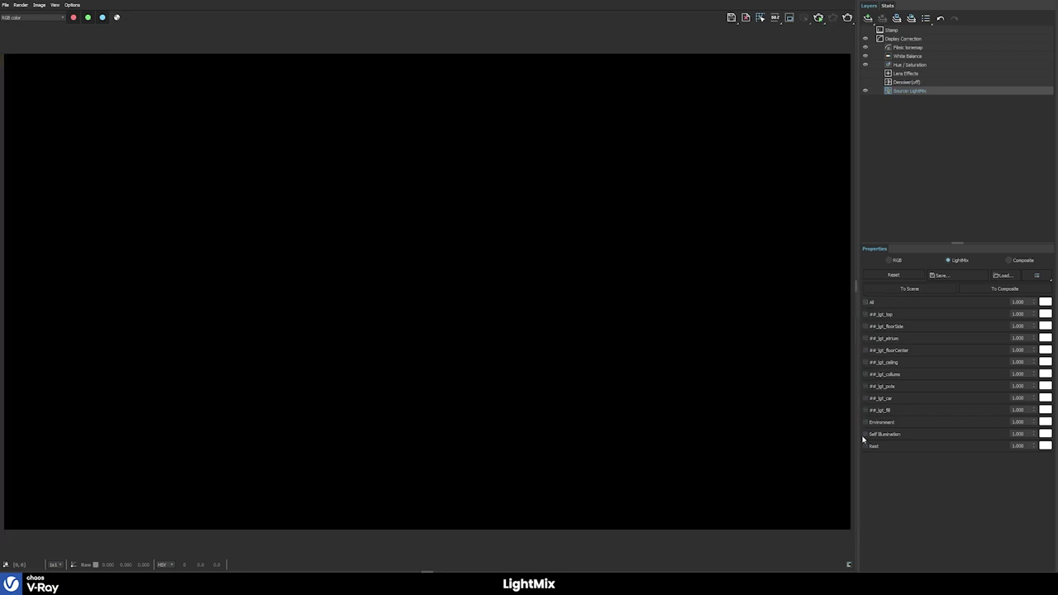
pyautogui.click(867, 314)
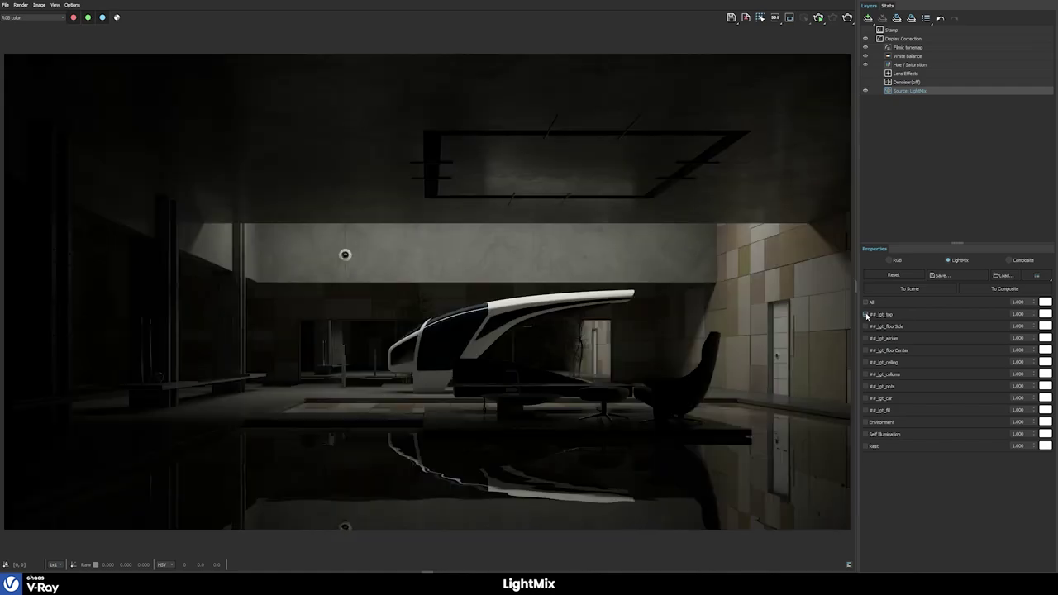
pyautogui.click(867, 314)
pyautogui.click(866, 326)
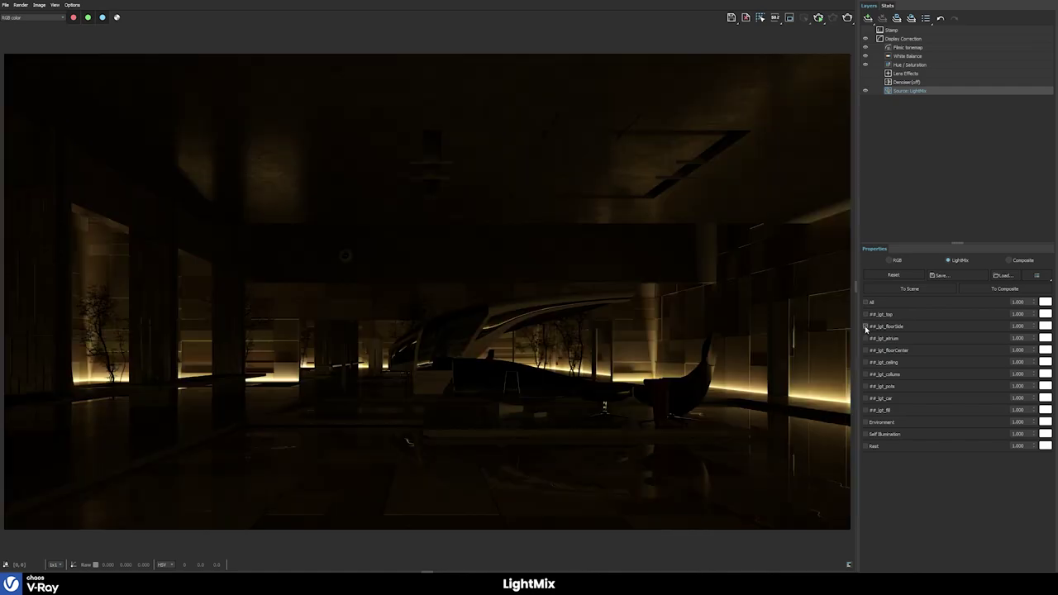
pyautogui.click(866, 327)
pyautogui.click(867, 339)
pyautogui.click(866, 339)
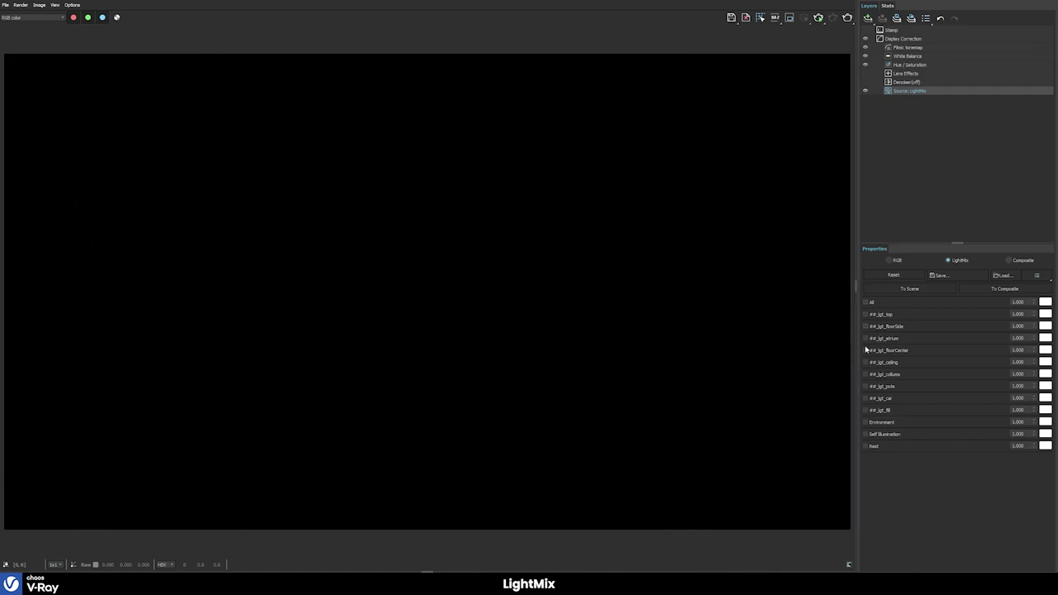
pyautogui.click(866, 350)
pyautogui.click(866, 351)
# - Solo the ceiling, columns, poles, car and fill lights, finishing with only lgt_floorSide on
pyautogui.click(866, 362)
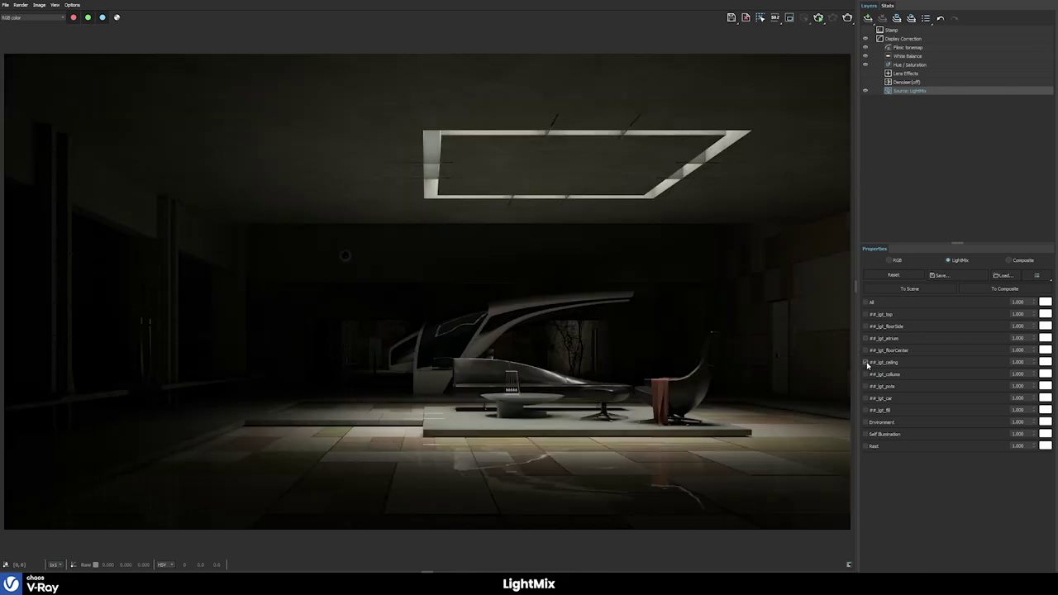
pyautogui.click(867, 363)
pyautogui.click(866, 375)
pyautogui.click(866, 375)
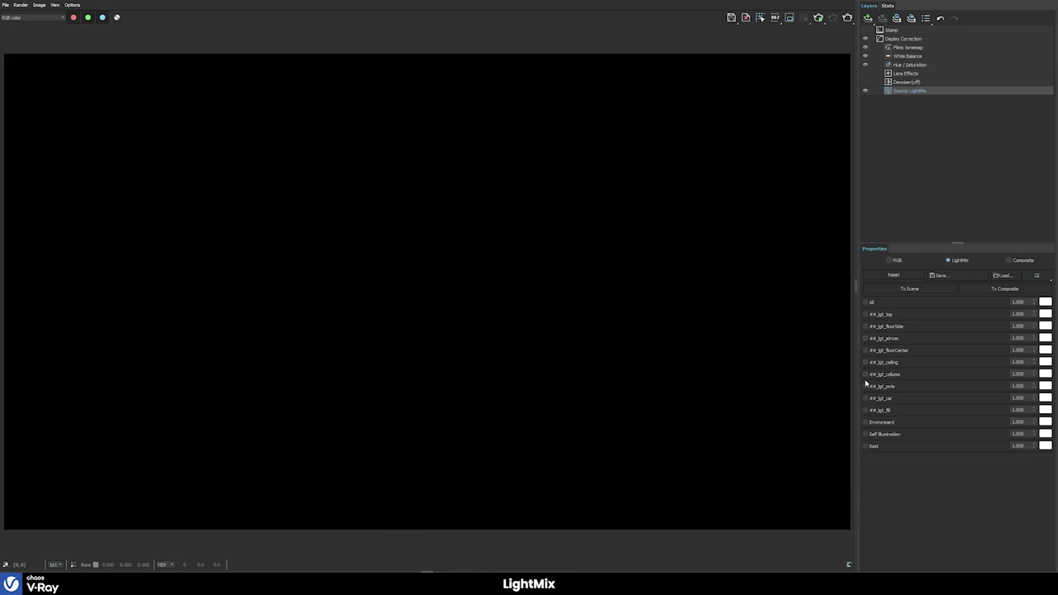
pyautogui.click(866, 386)
pyautogui.click(865, 386)
pyautogui.click(865, 398)
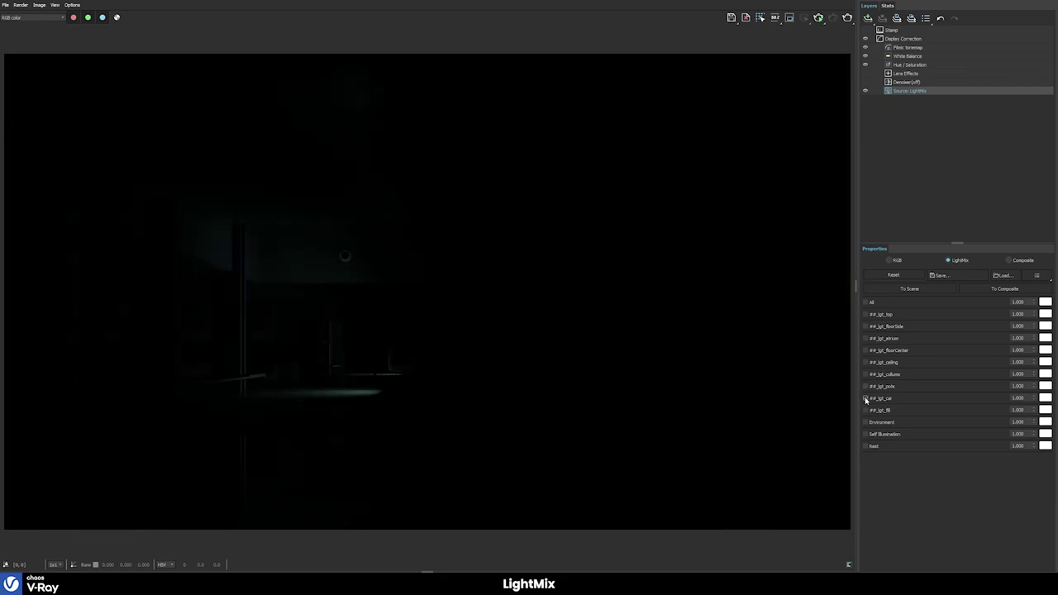
pyautogui.click(866, 398)
pyautogui.click(865, 410)
pyautogui.click(866, 410)
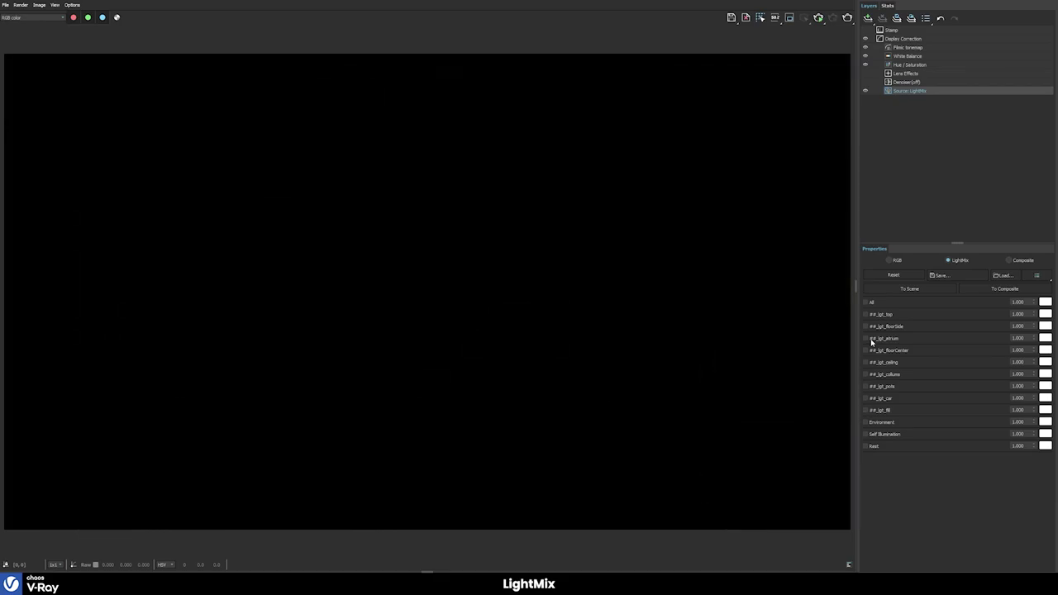
pyautogui.click(866, 327)
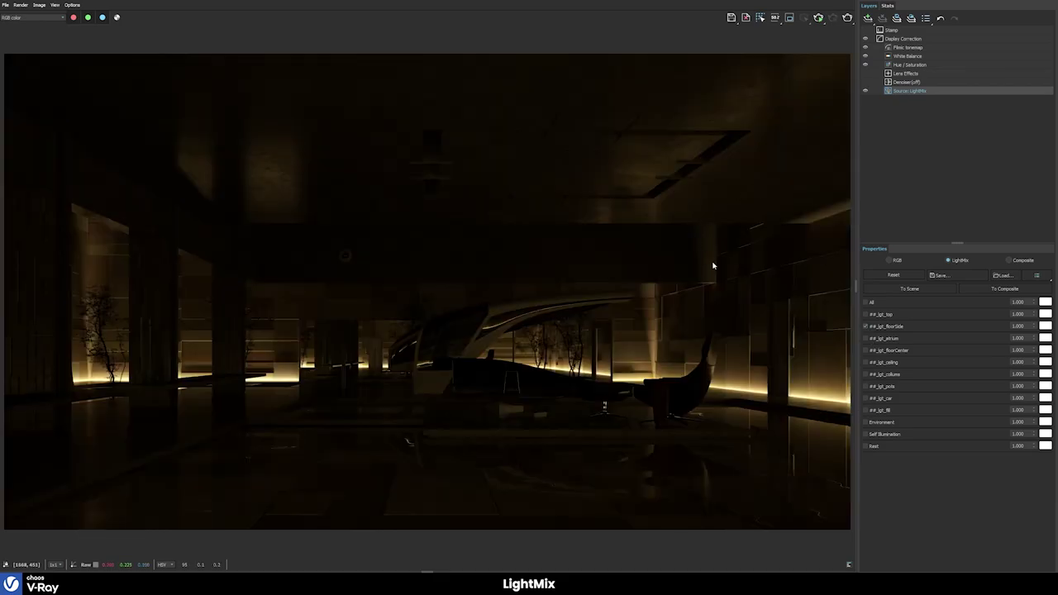
# - Set the floorSide light to 0.645 intensity and a green colour, then re-enable all LightMix lights
pyautogui.moveTo(1035, 328)
pyautogui.mouseDown()
pyautogui.moveTo(1021, 276)
pyautogui.moveTo(1038, 340)
pyautogui.mouseUp()
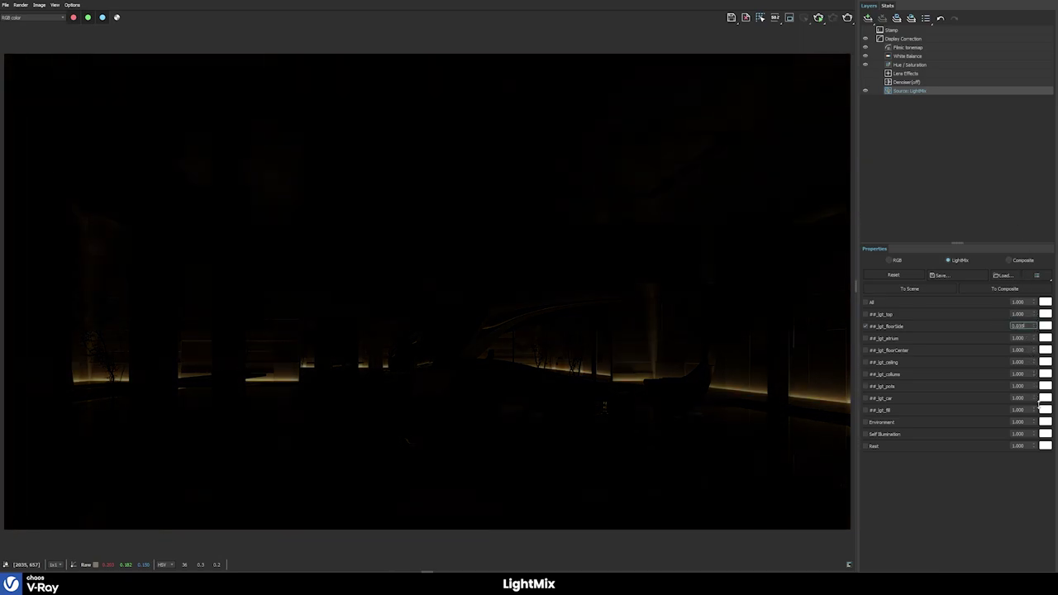
pyautogui.click(1045, 327)
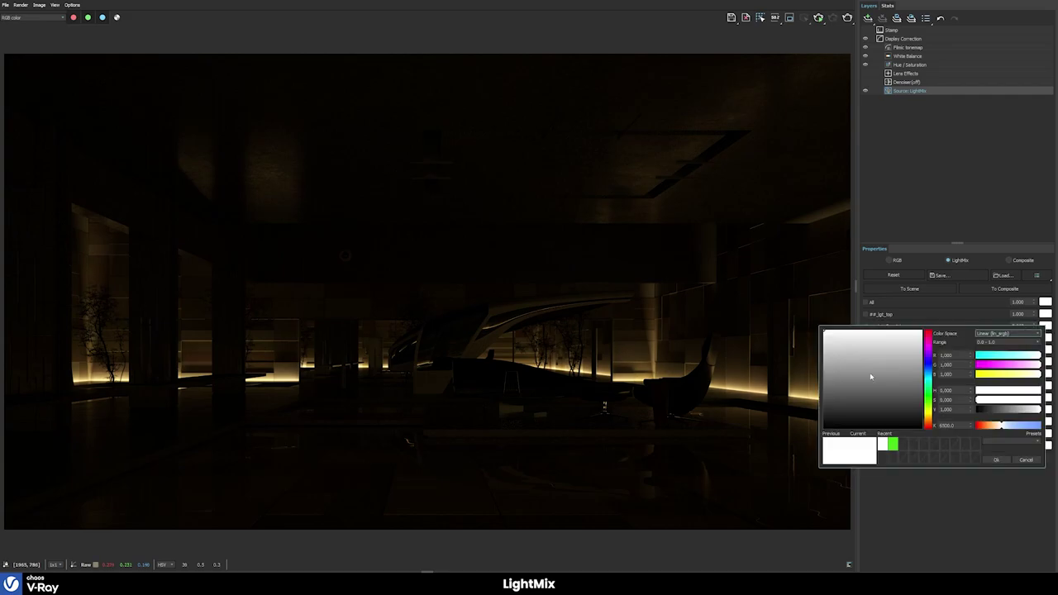
pyautogui.moveTo(997, 427)
pyautogui.mouseDown()
pyautogui.moveTo(986, 428)
pyautogui.moveTo(1031, 434)
pyautogui.moveTo(1016, 416)
pyautogui.mouseUp()
pyautogui.moveTo(996, 377)
pyautogui.mouseDown()
pyautogui.moveTo(977, 374)
pyautogui.moveTo(977, 364)
pyautogui.moveTo(1034, 365)
pyautogui.mouseUp()
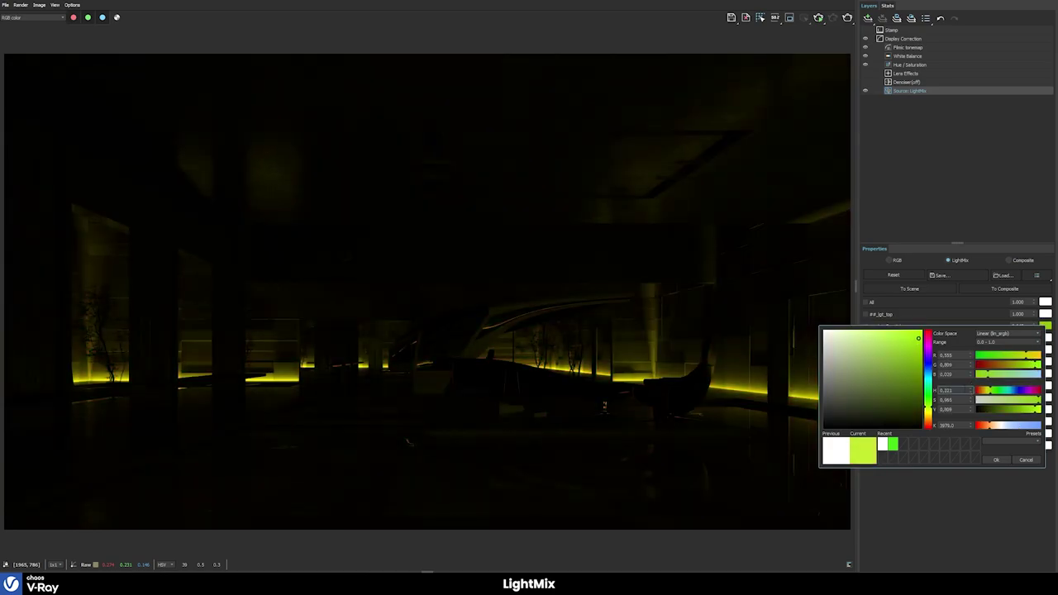
pyautogui.click(995, 393)
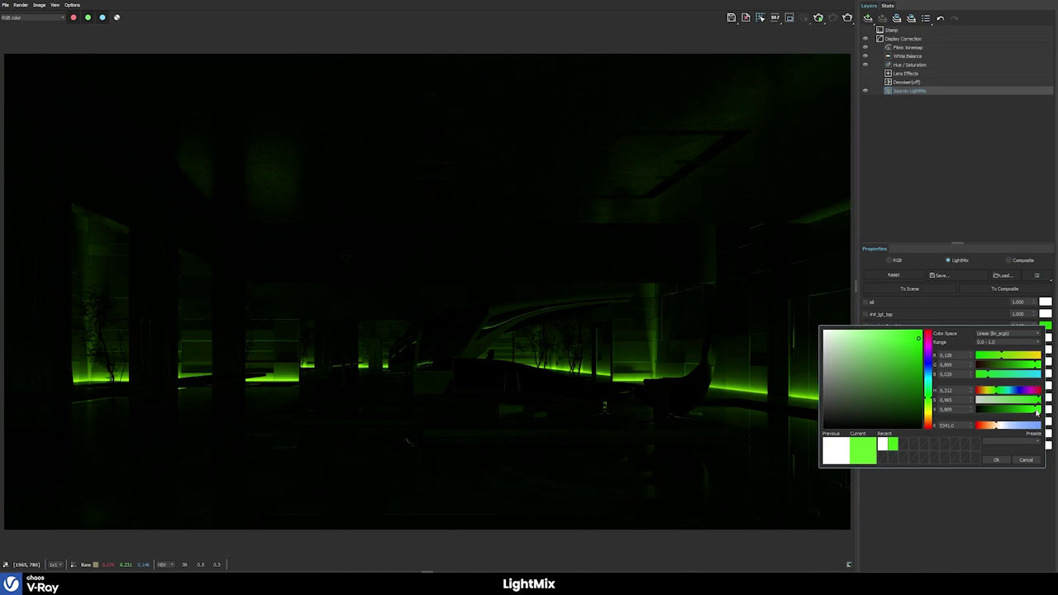
pyautogui.click(996, 460)
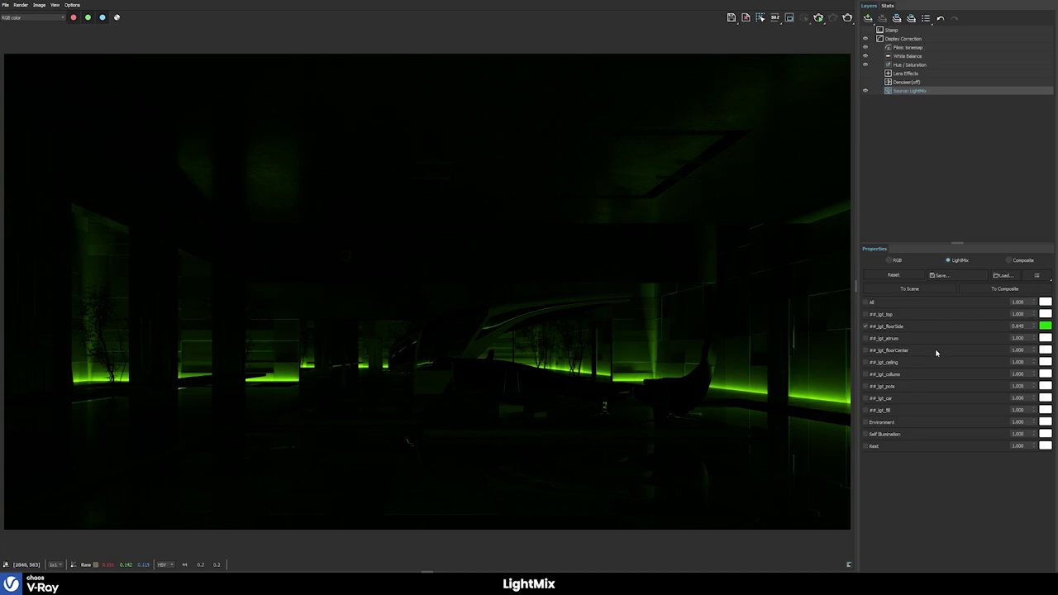
pyautogui.click(867, 303)
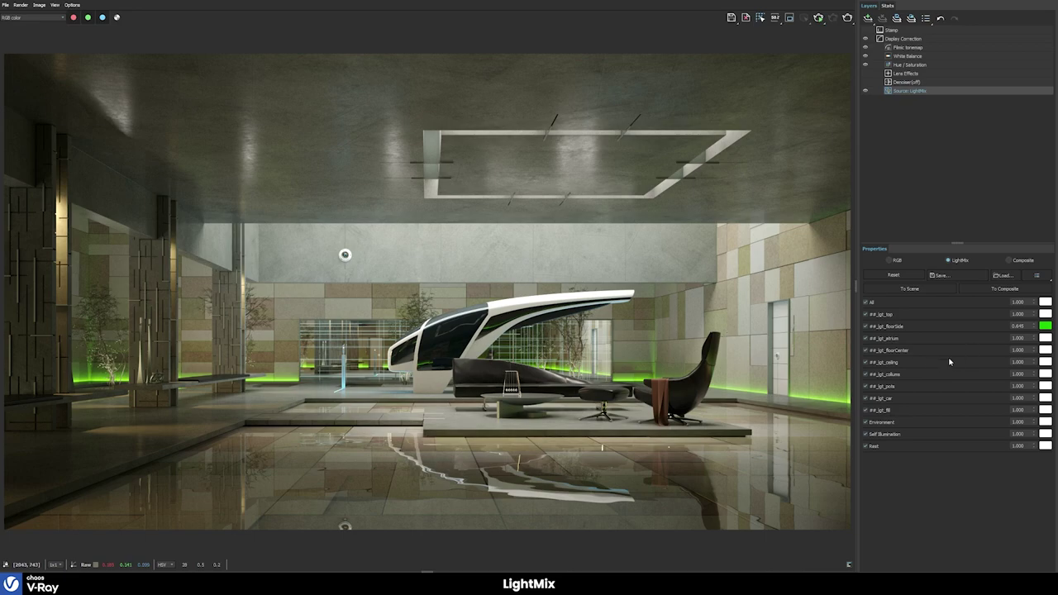
# - Edit the ##_lgt_columns intensity value and give the columns light a magenta colour
pyautogui.doubleClick(1023, 375)
pyautogui.write('3.938')
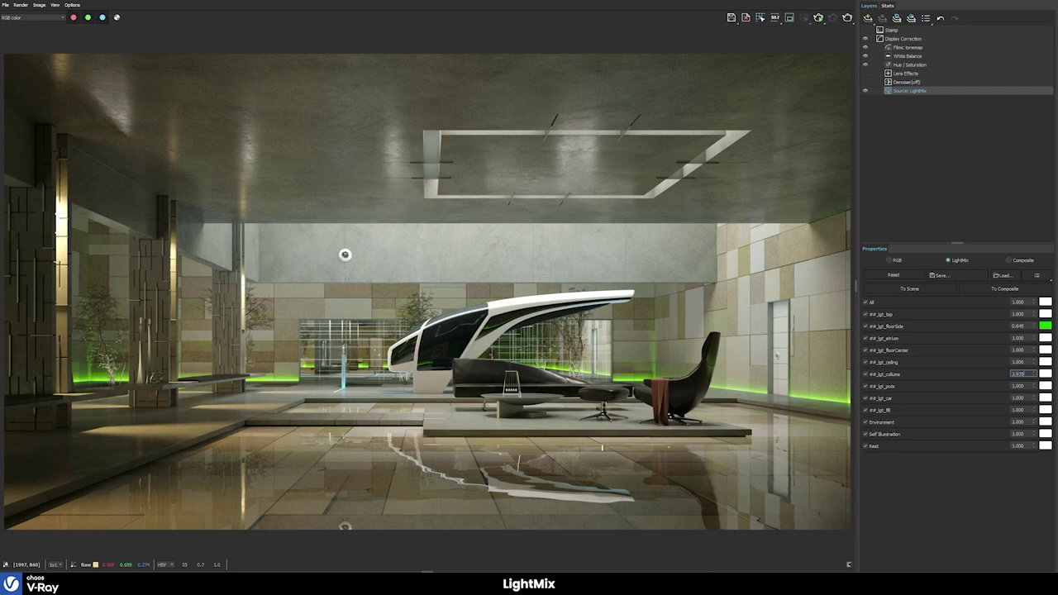
pyautogui.click(1047, 376)
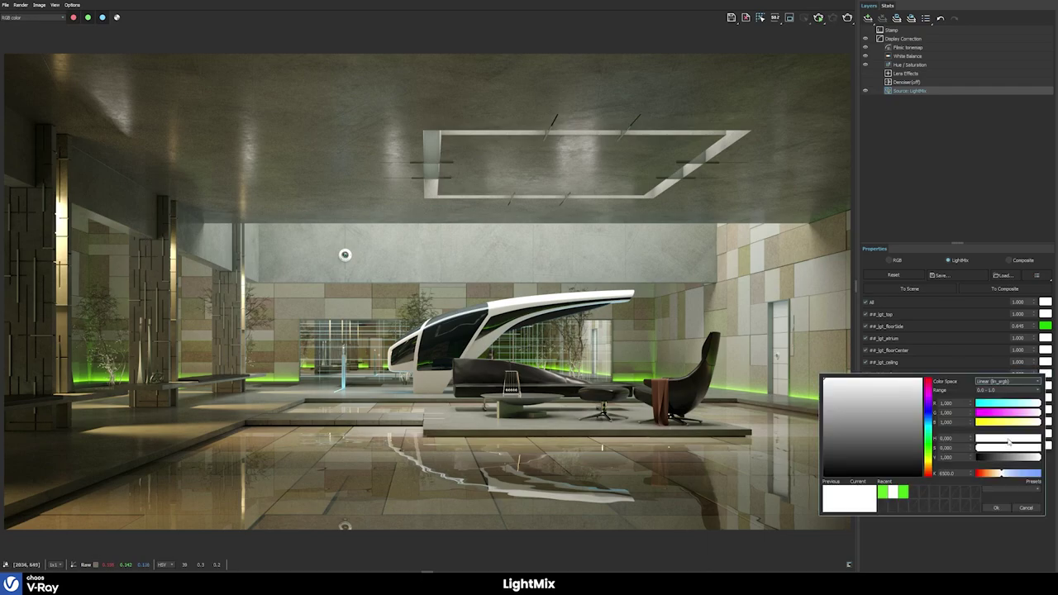
pyautogui.click(992, 416)
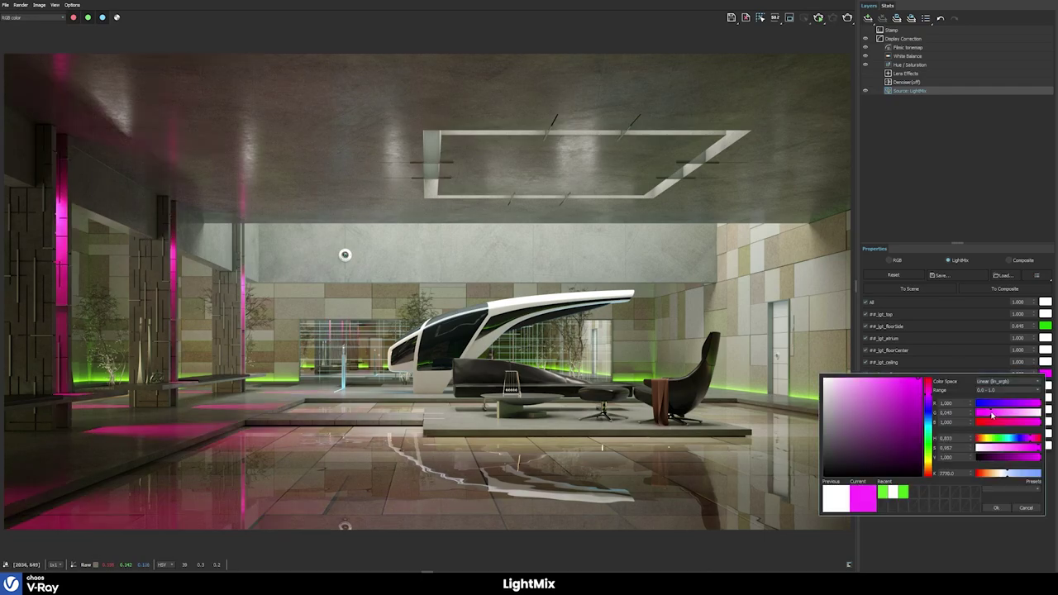
pyautogui.click(995, 507)
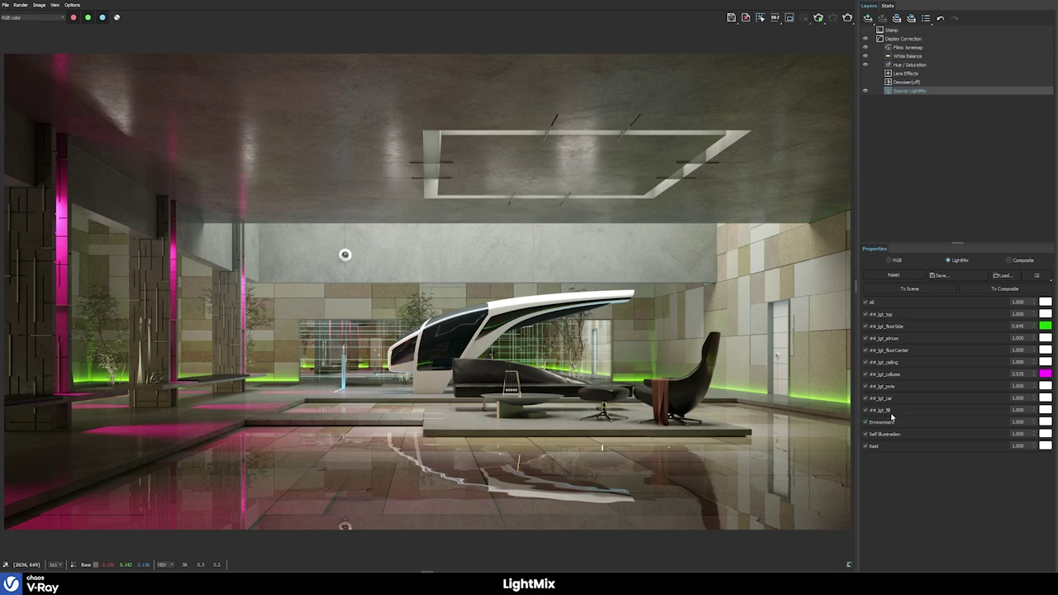
# - Toggle the Environment and Self Illumination contributions off and on to compare them
pyautogui.click(866, 422)
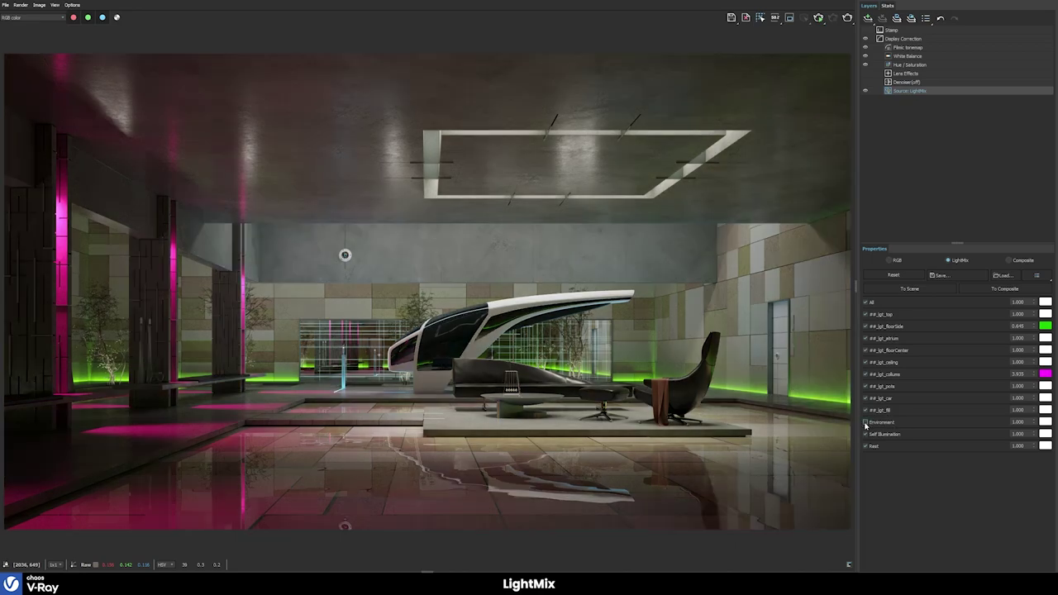
pyautogui.click(865, 423)
pyautogui.click(866, 434)
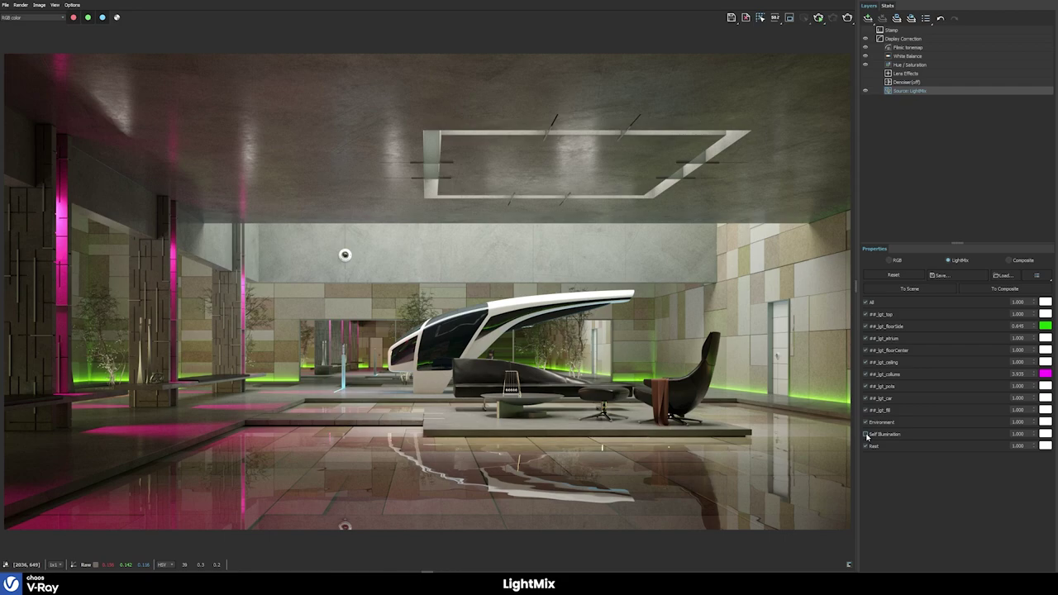
pyautogui.click(865, 434)
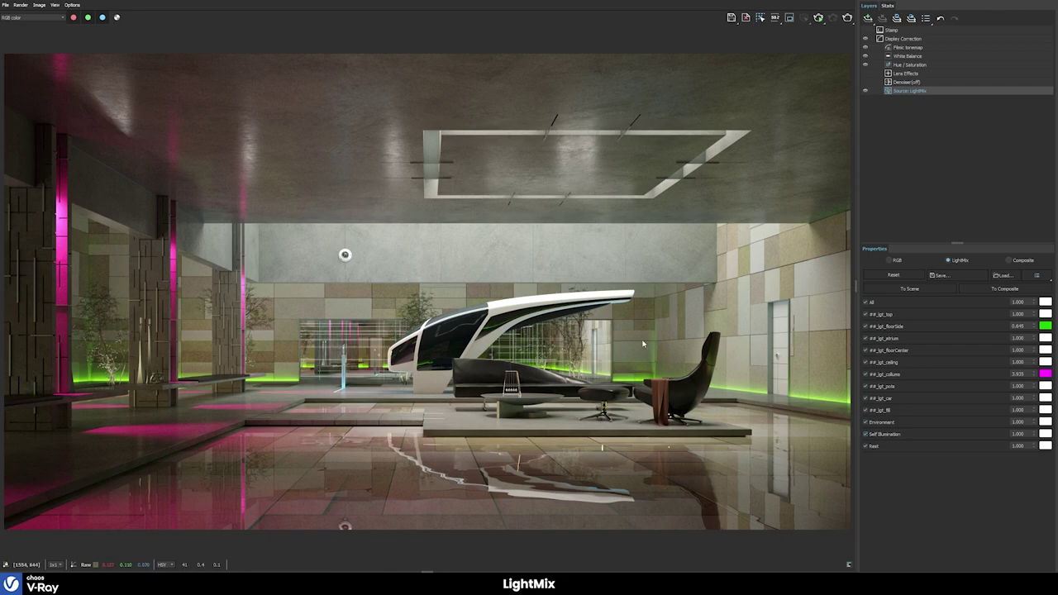
pyautogui.click(866, 435)
pyautogui.click(866, 435)
# - Raise the Self Illumination strength to 10.000 and confirm it
pyautogui.moveTo(1019, 434); pyautogui.dragTo(1026, 436)
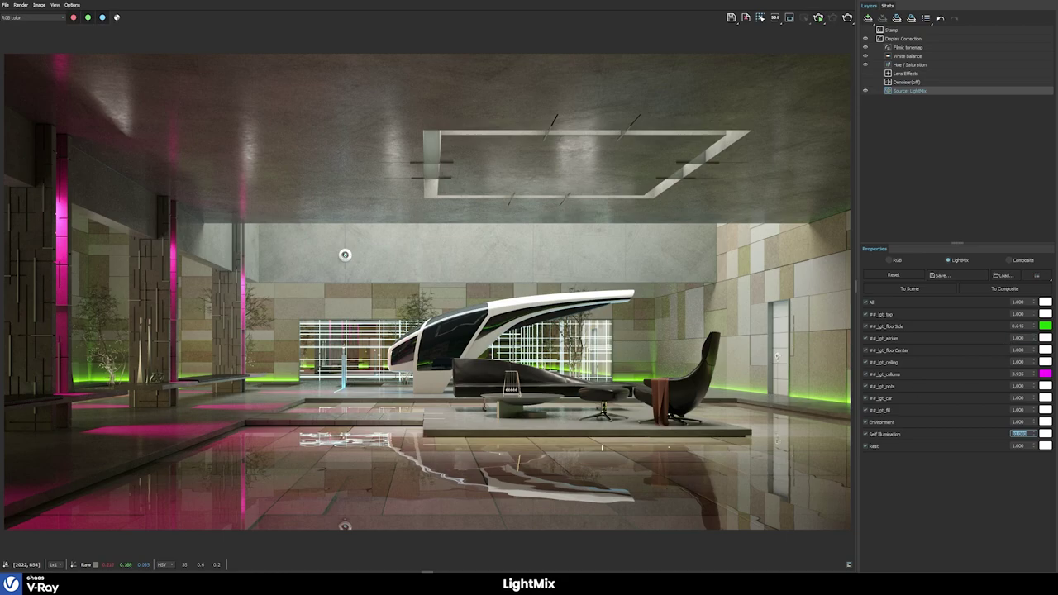
pyautogui.click(898, 466)
pyautogui.click(950, 278)
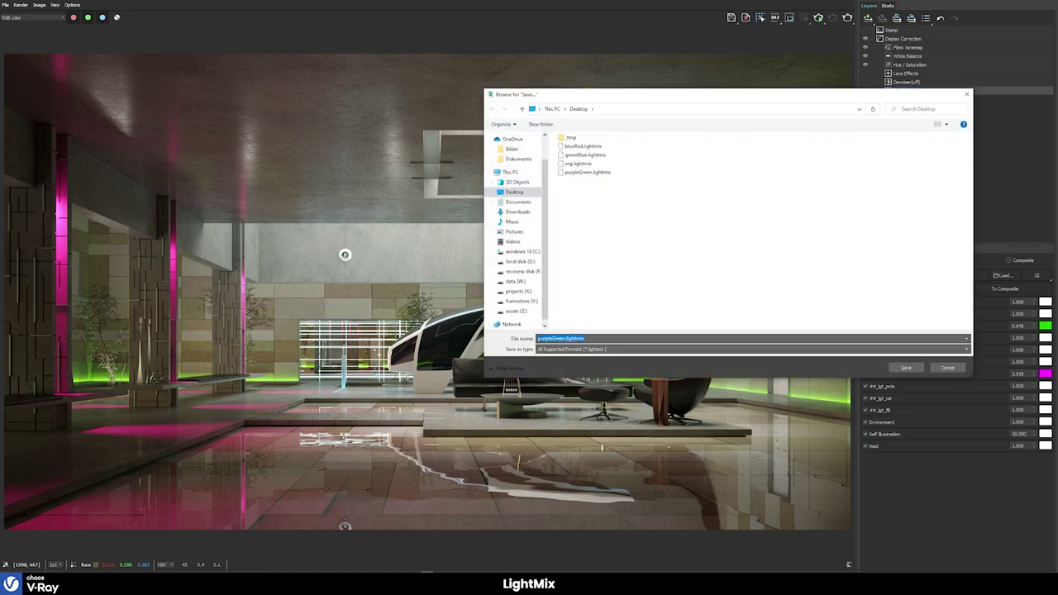
# - Overwrite purpleGreen.lightmix, load another desktop light mix, then restore purpleGreen.lightmix from the recent list
pyautogui.click(905, 366)
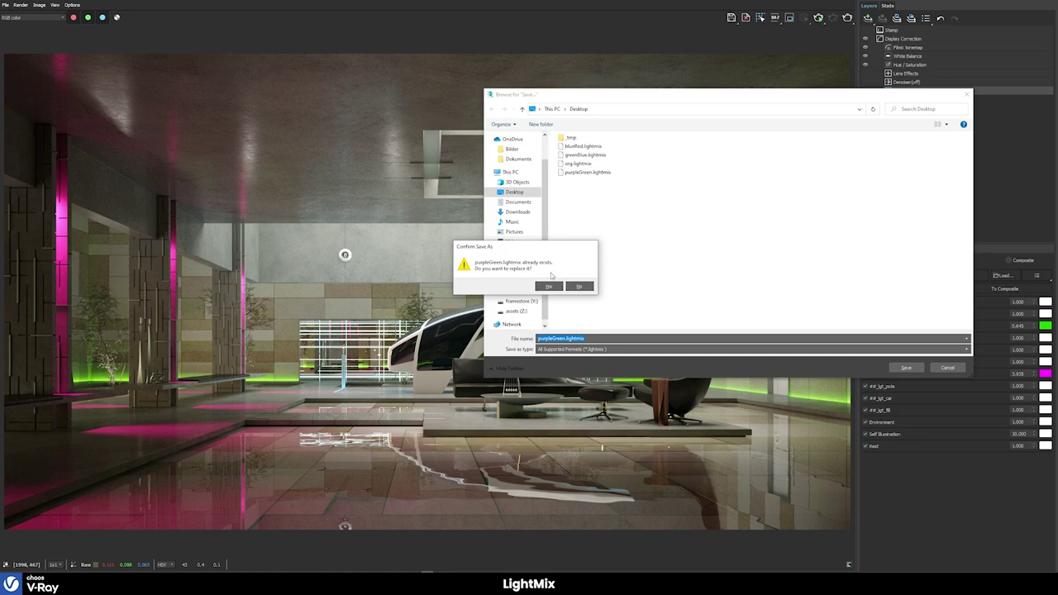
pyautogui.click(549, 286)
pyautogui.click(1002, 275)
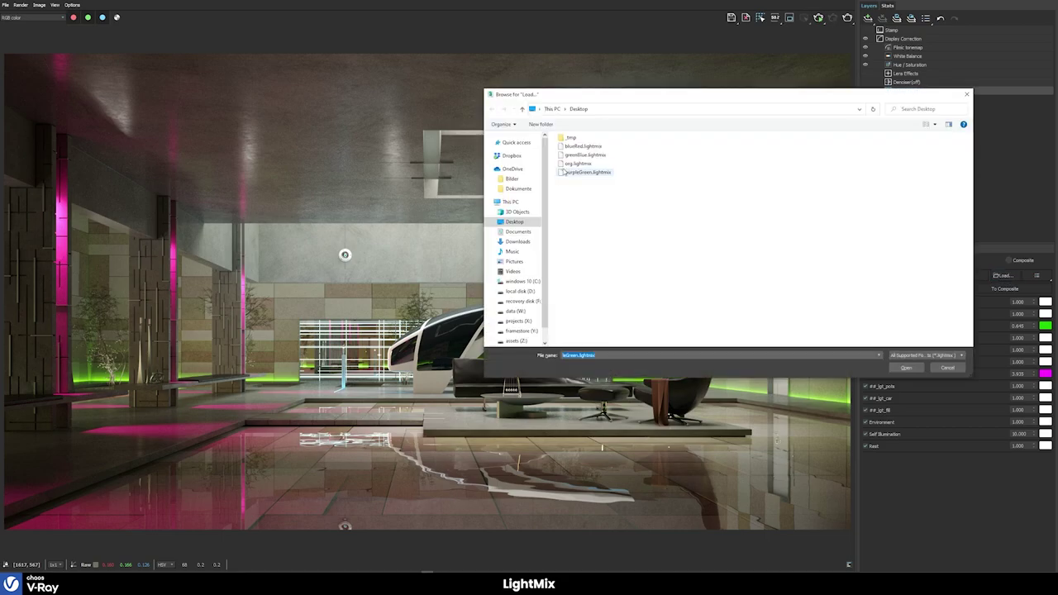
pyautogui.click(584, 147)
pyautogui.doubleClick(584, 147)
pyautogui.click(1037, 274)
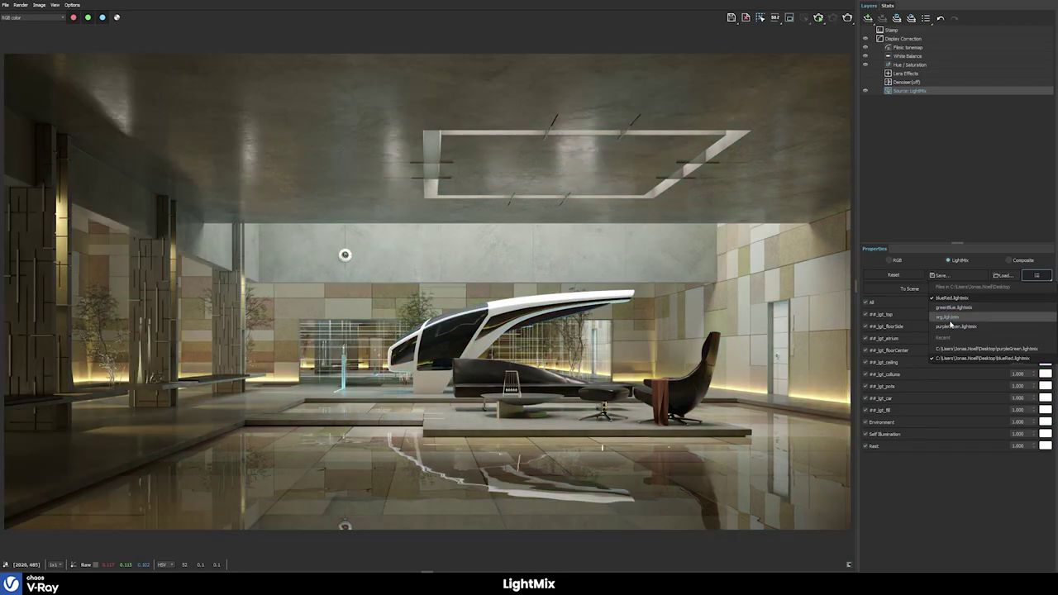
pyautogui.click(950, 327)
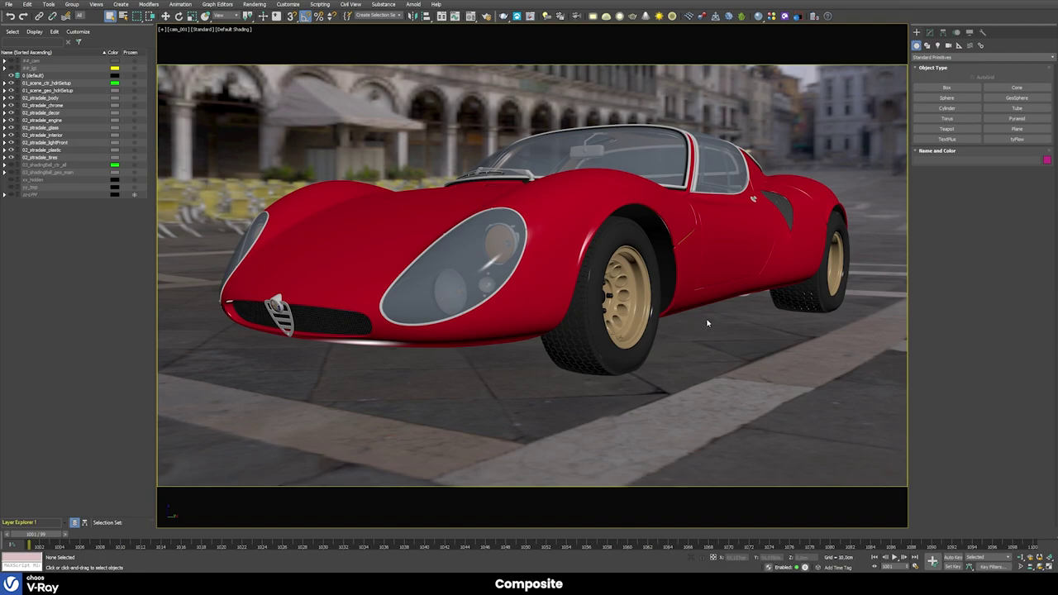
# - Add a VRayBackToBeauty element in Render Setup's Render Elements (F10)
pyautogui.click(486, 16)
pyautogui.press('F10')
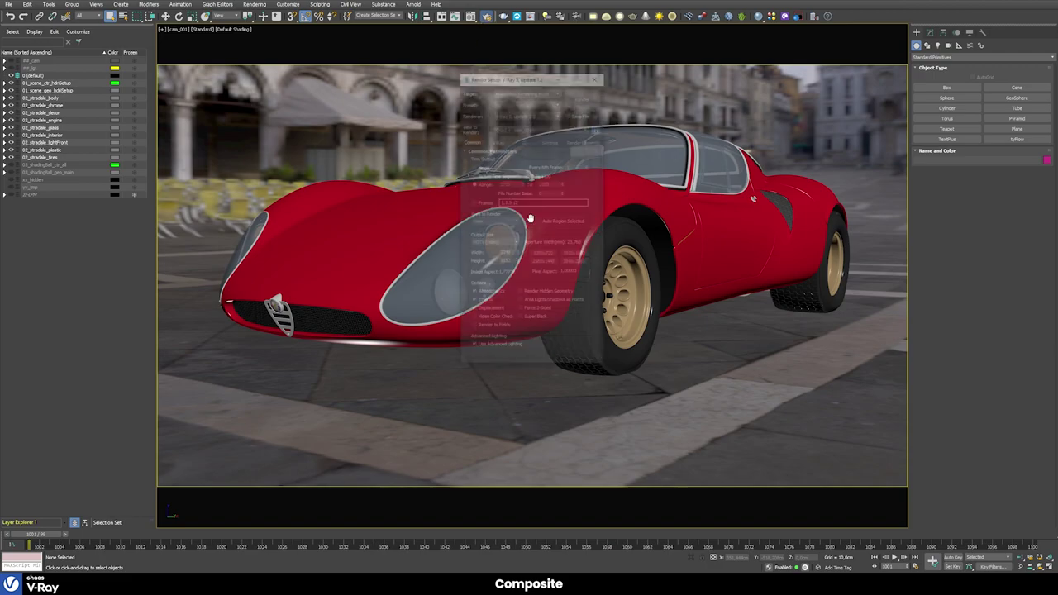
pyautogui.click(585, 140)
pyautogui.click(481, 168)
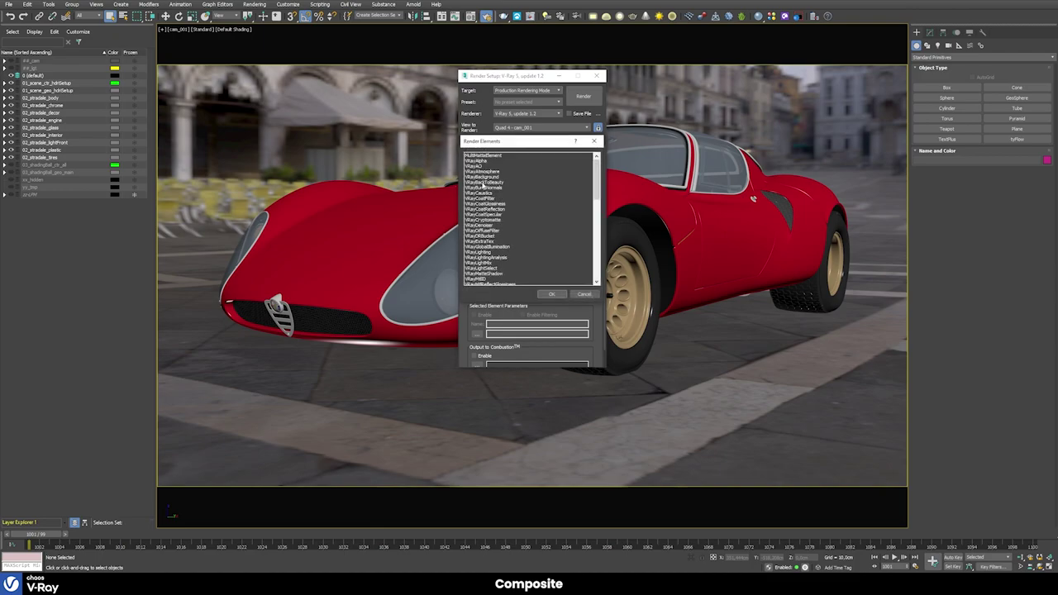
pyautogui.click(485, 183)
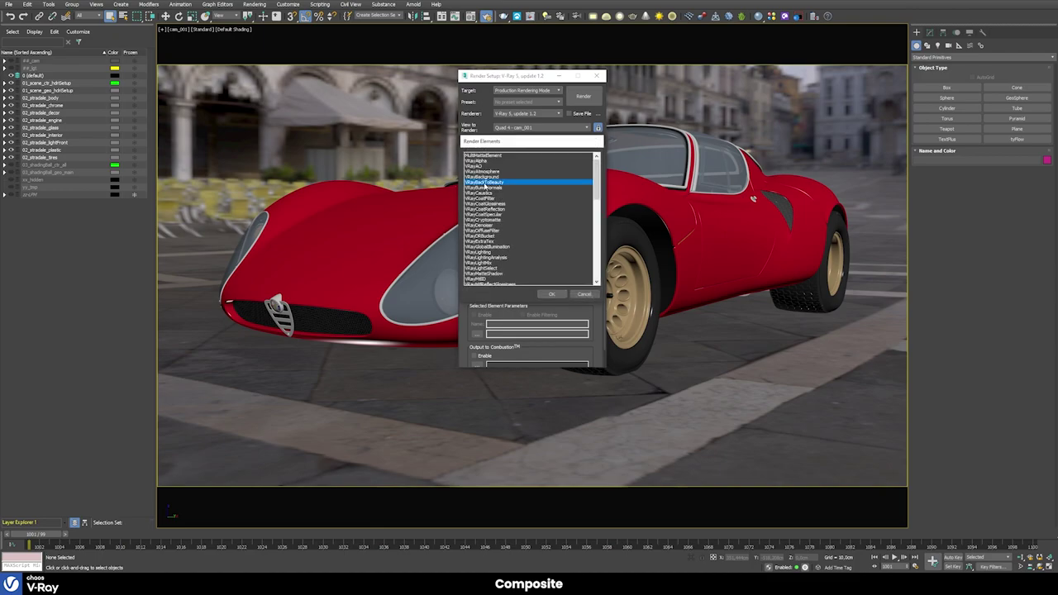
pyautogui.doubleClick(485, 184)
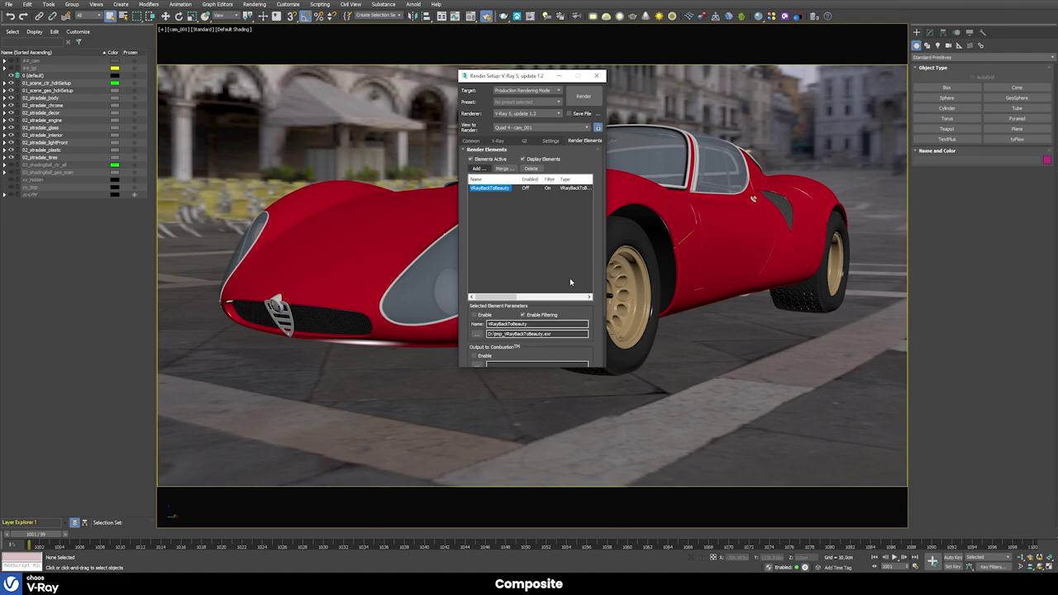
# - Add a VRayCryptomatte element with ID type Node material name and close Render Setup
pyautogui.moveTo(529, 76); pyautogui.dragTo(812, 83)
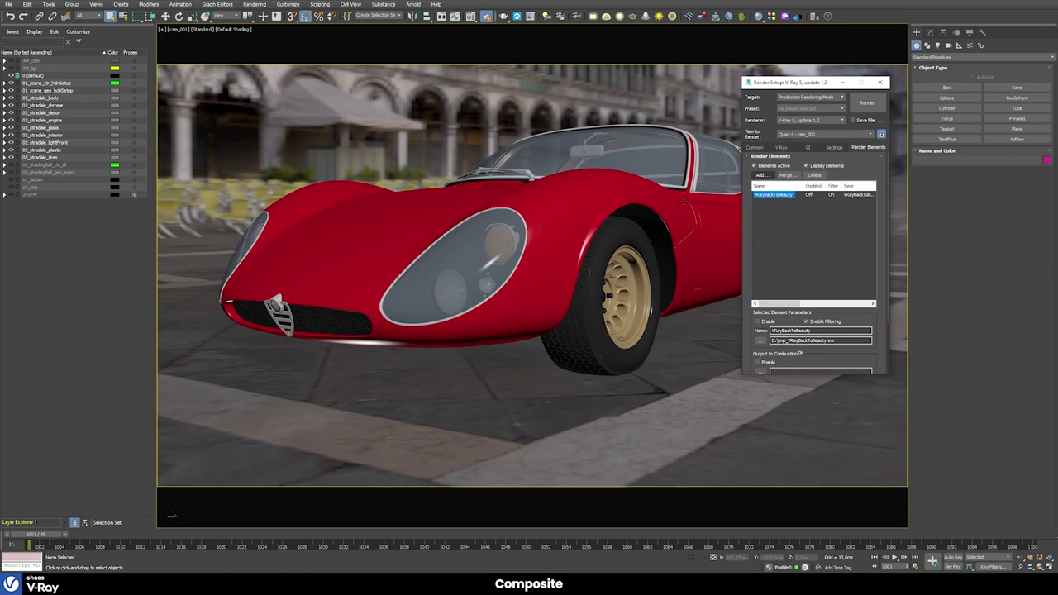
pyautogui.click(761, 175)
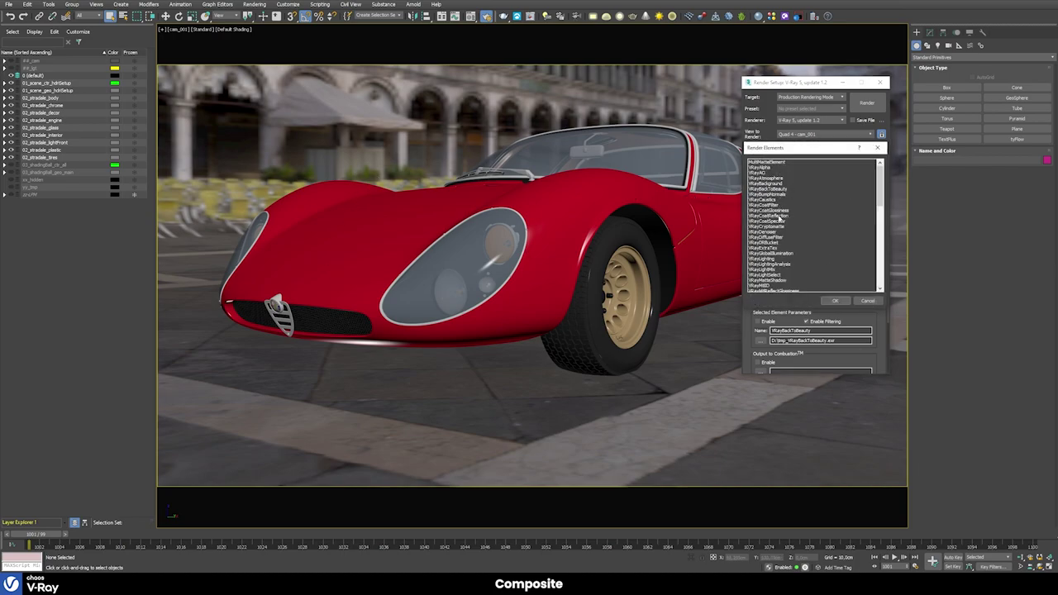
pyautogui.doubleClick(769, 227)
pyautogui.scroll(-3, 857, 201)
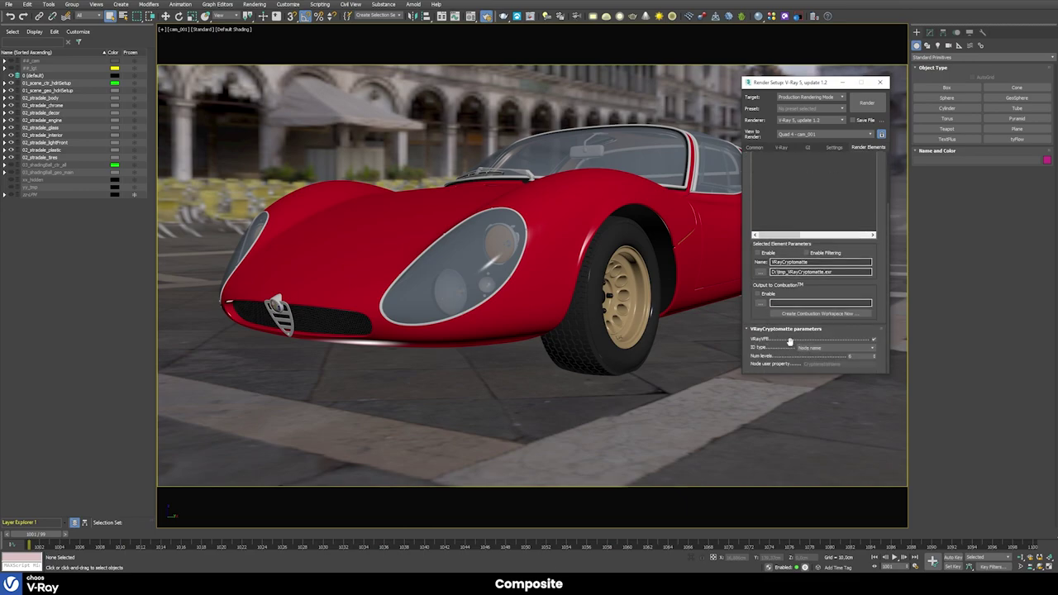
pyautogui.moveTo(833, 347)
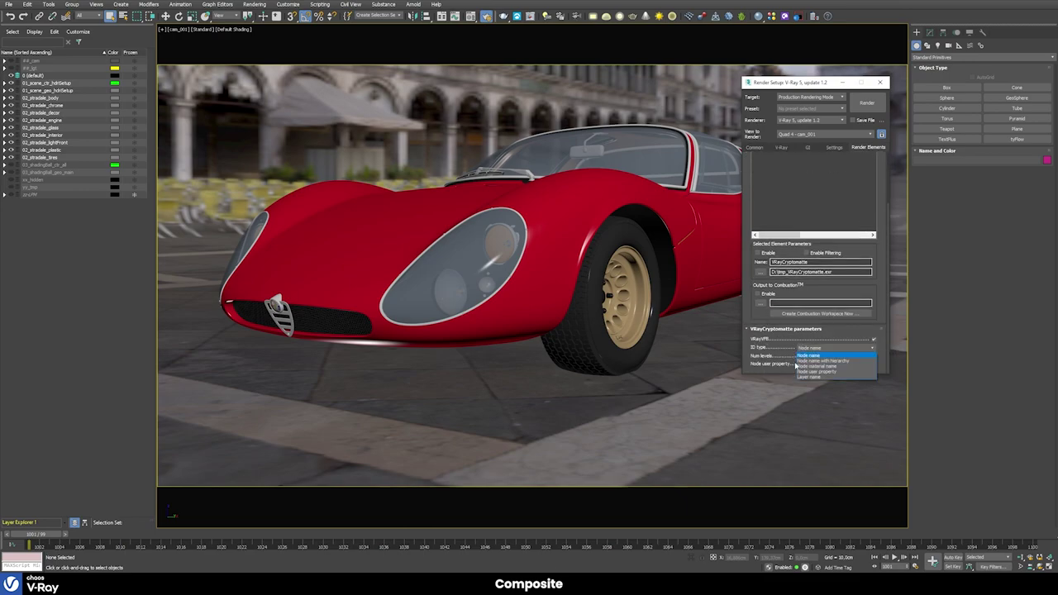
pyautogui.click(809, 367)
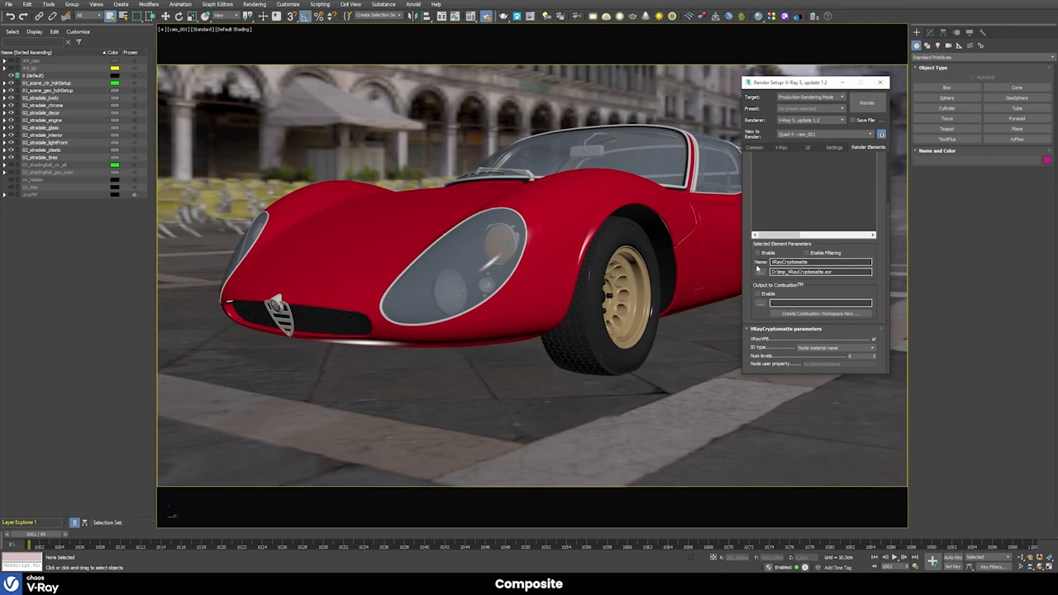
pyautogui.click(880, 82)
pyautogui.rightClick(676, 328)
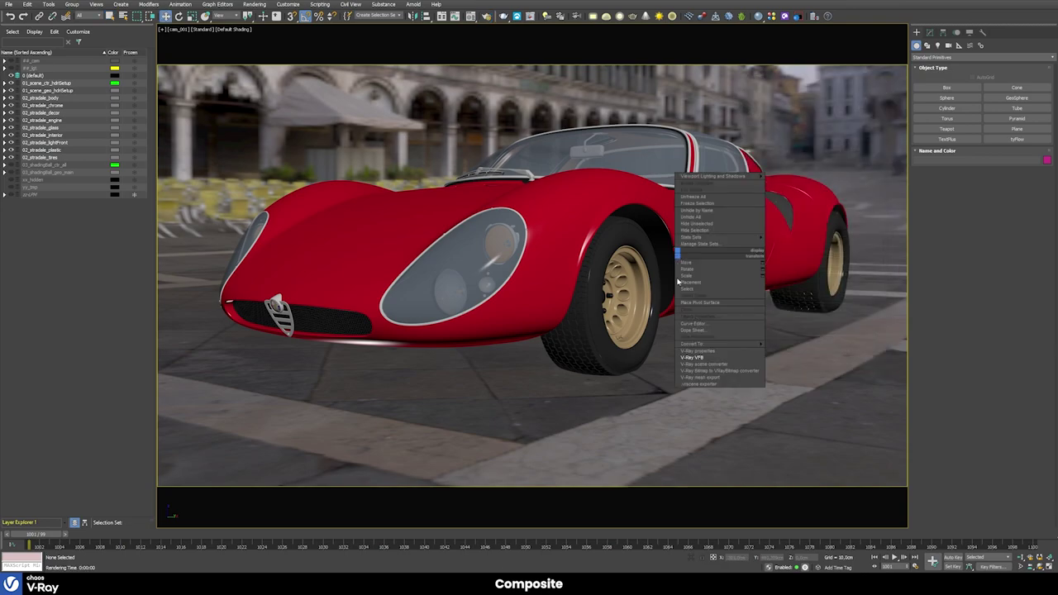
# - Render the car in V-Ray VFB and compare RGB against Composite source, ending on Composite
pyautogui.click(697, 354)
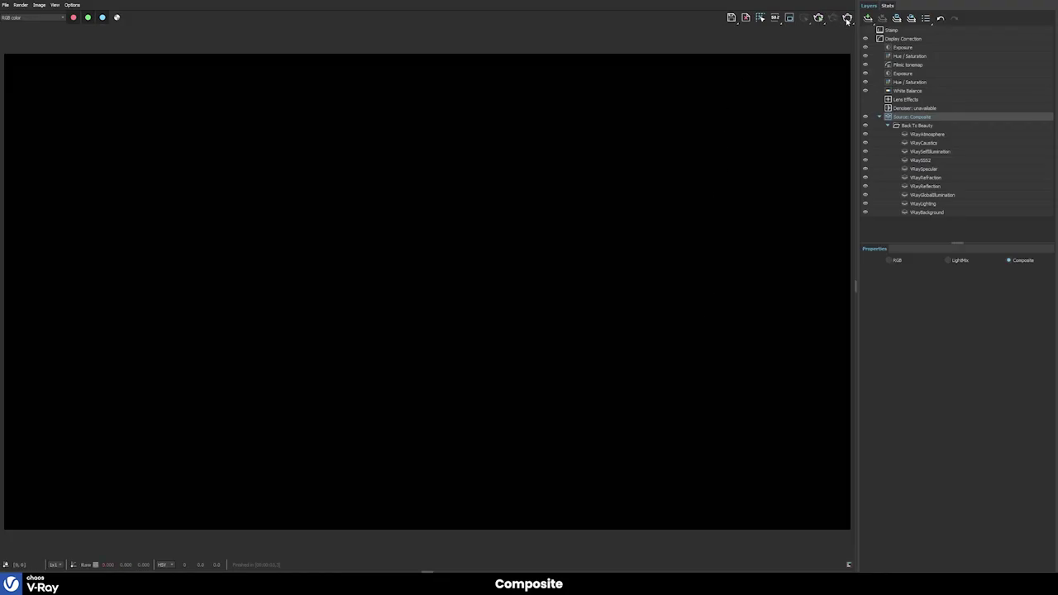
pyautogui.click(847, 19)
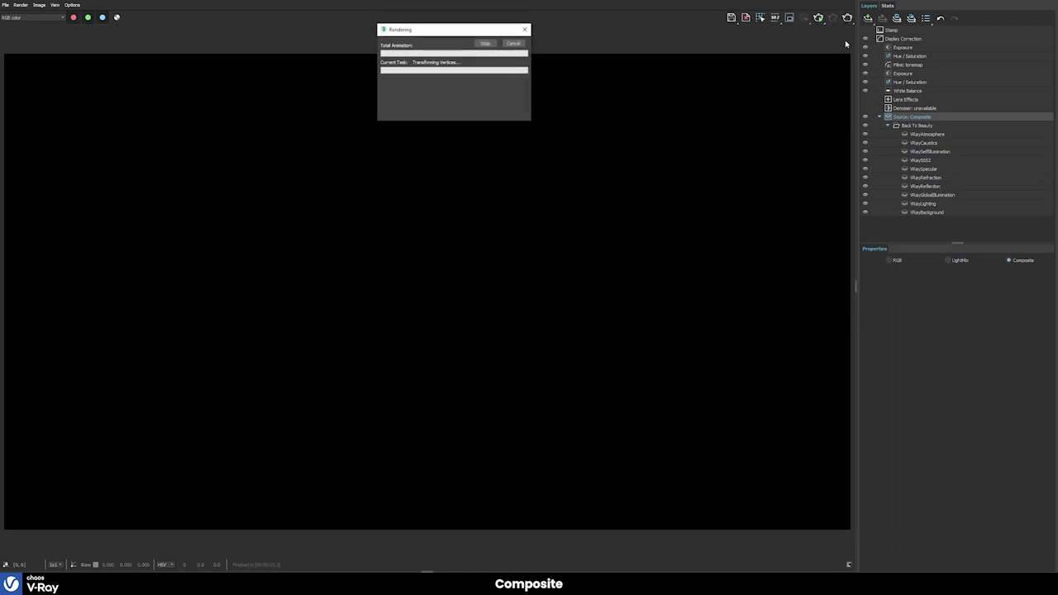
pyautogui.click(893, 261)
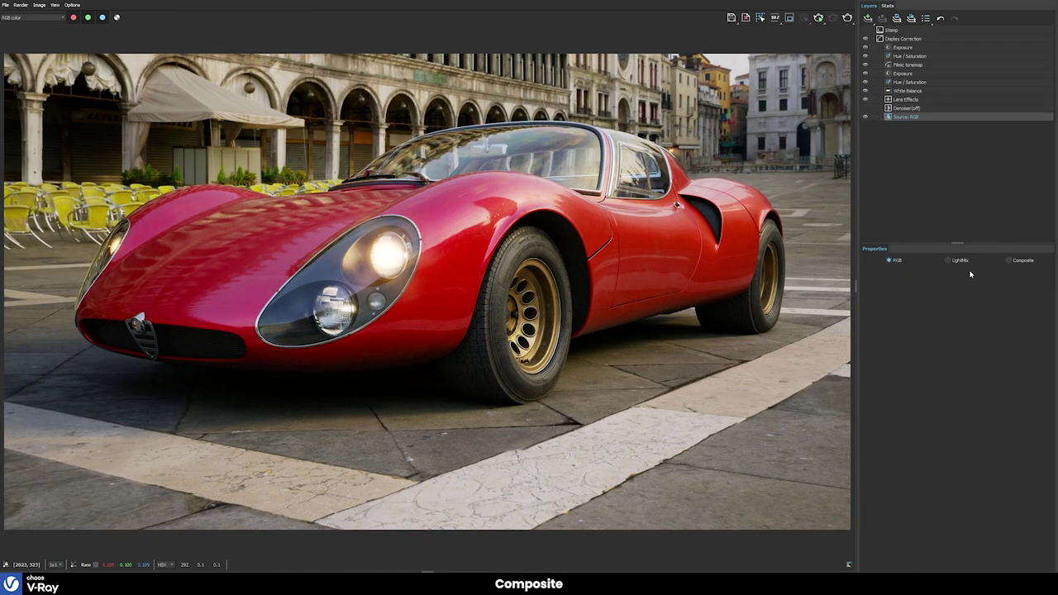
pyautogui.click(1021, 263)
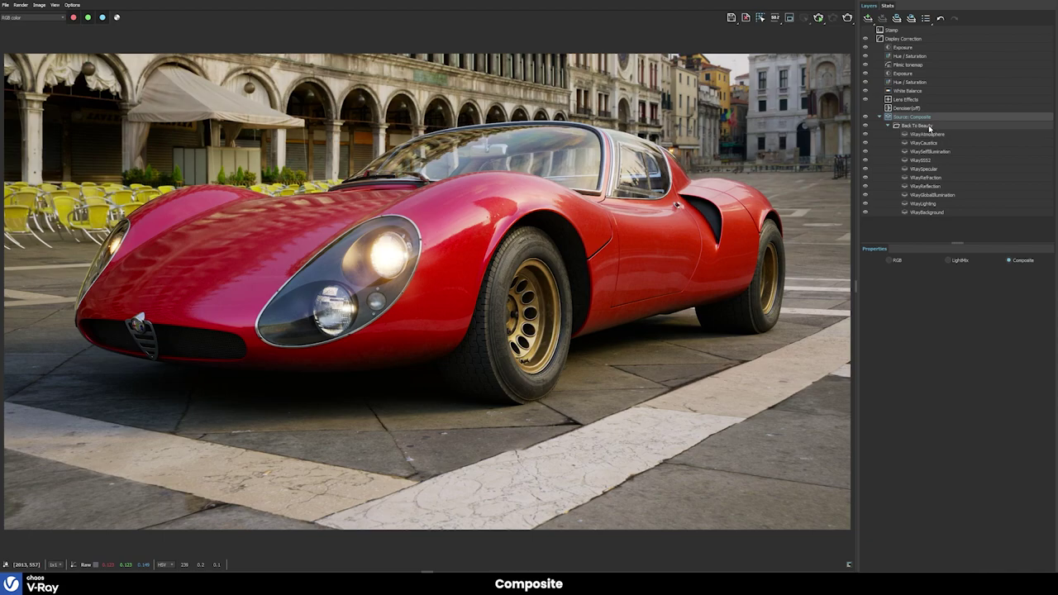
pyautogui.click(891, 260)
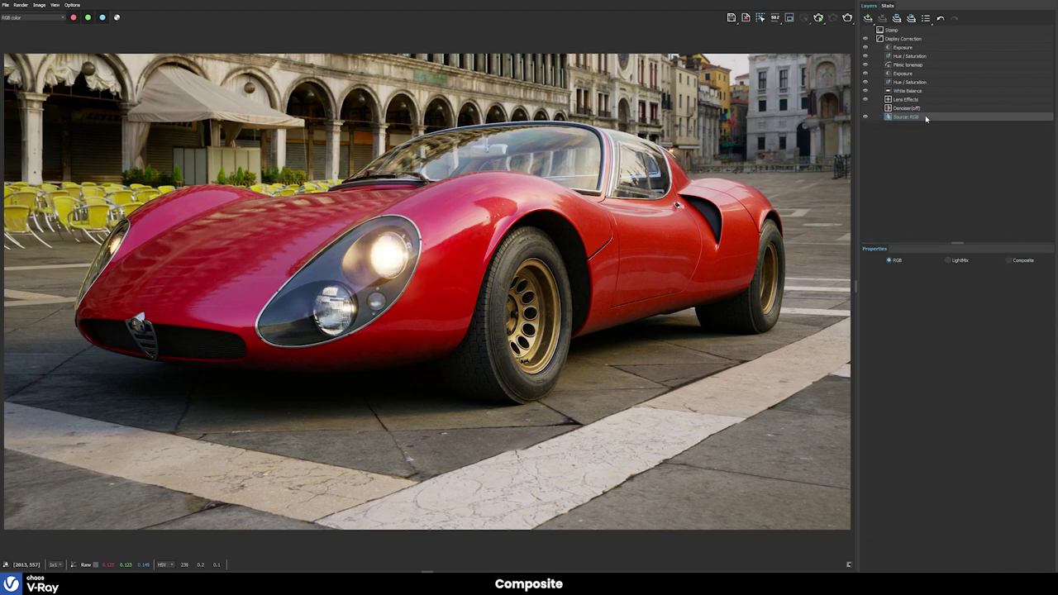
pyautogui.click(1008, 260)
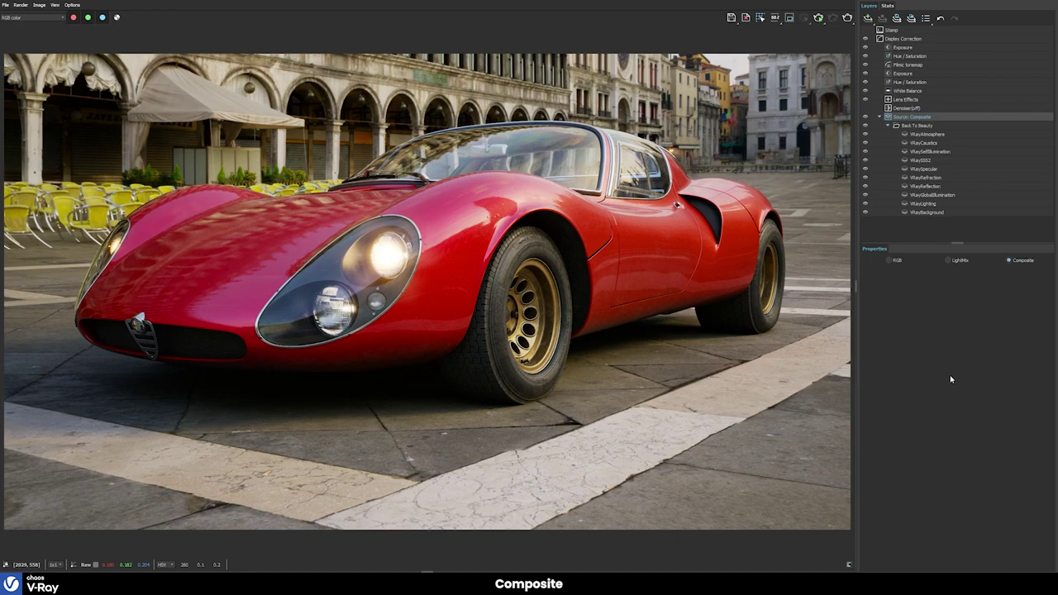
# - Add a Color Balance layer to Back To Beauty with Cyan-Red -1.000 and Magenta-Green 1.000
pyautogui.click(968, 125)
pyautogui.rightClick(968, 125)
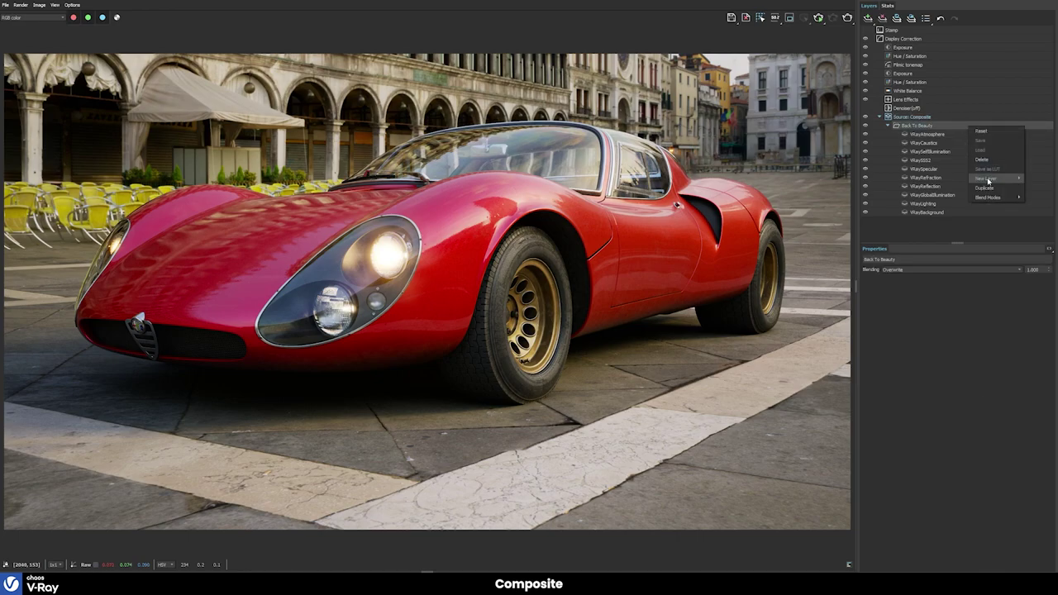
pyautogui.moveTo(988, 179)
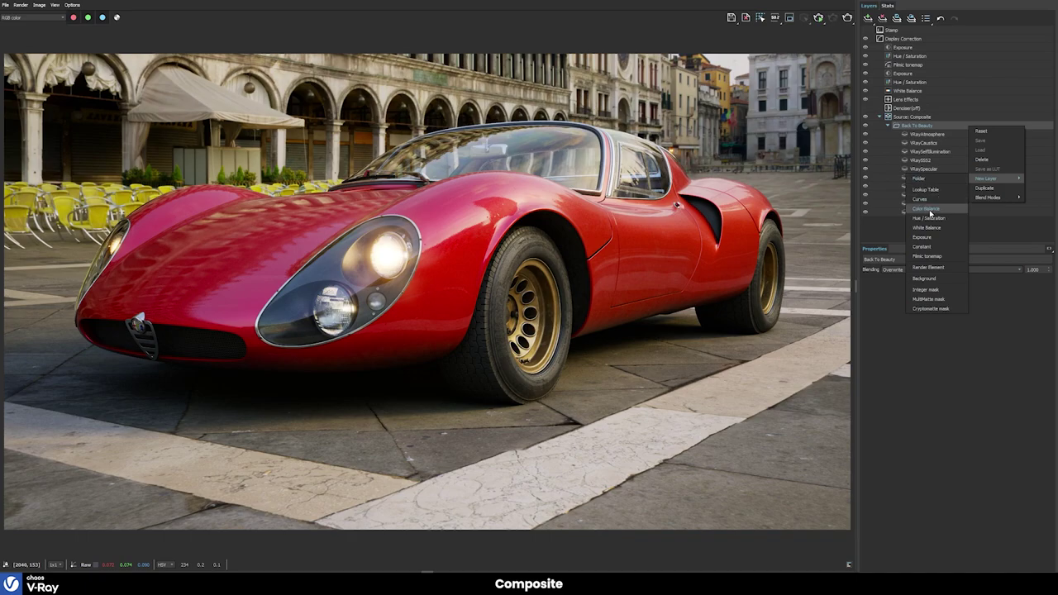
pyautogui.click(928, 209)
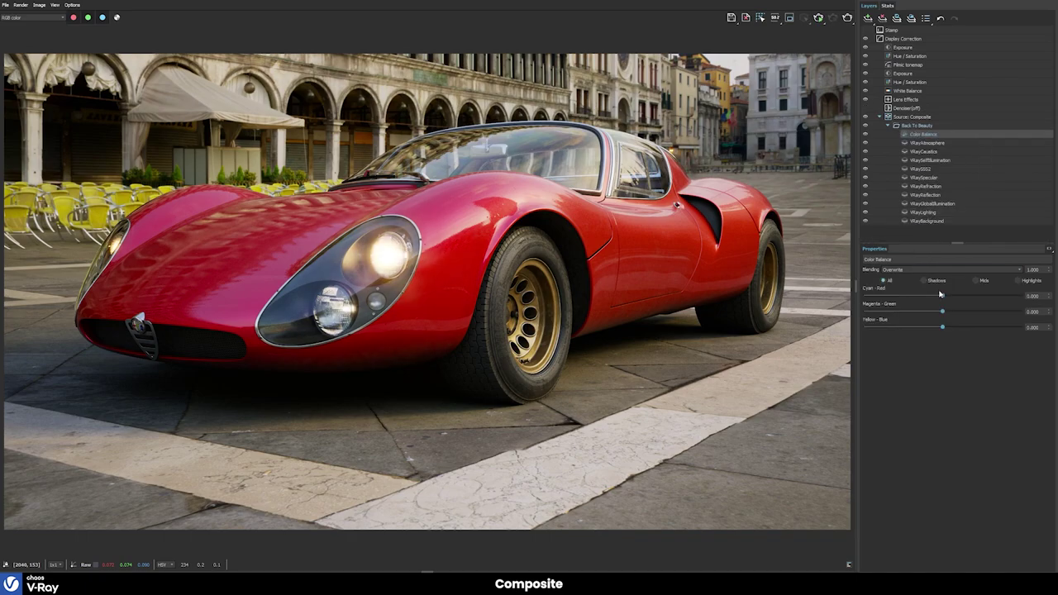
pyautogui.moveTo(943, 295); pyautogui.dragTo(865, 296)
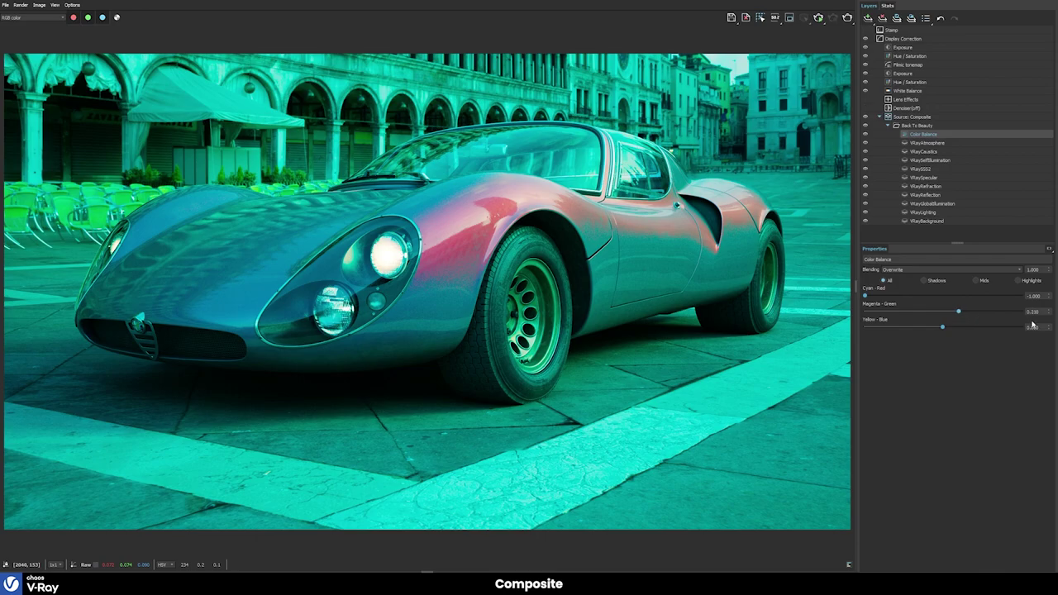
pyautogui.moveTo(942, 311); pyautogui.dragTo(1022, 312)
# - Drag the Color Balance layer below VRayRefraction, under VRaySpecular, then back to the top
pyautogui.keyDown('ctrl'); pyautogui.click(923, 133); pyautogui.keyUp('ctrl')
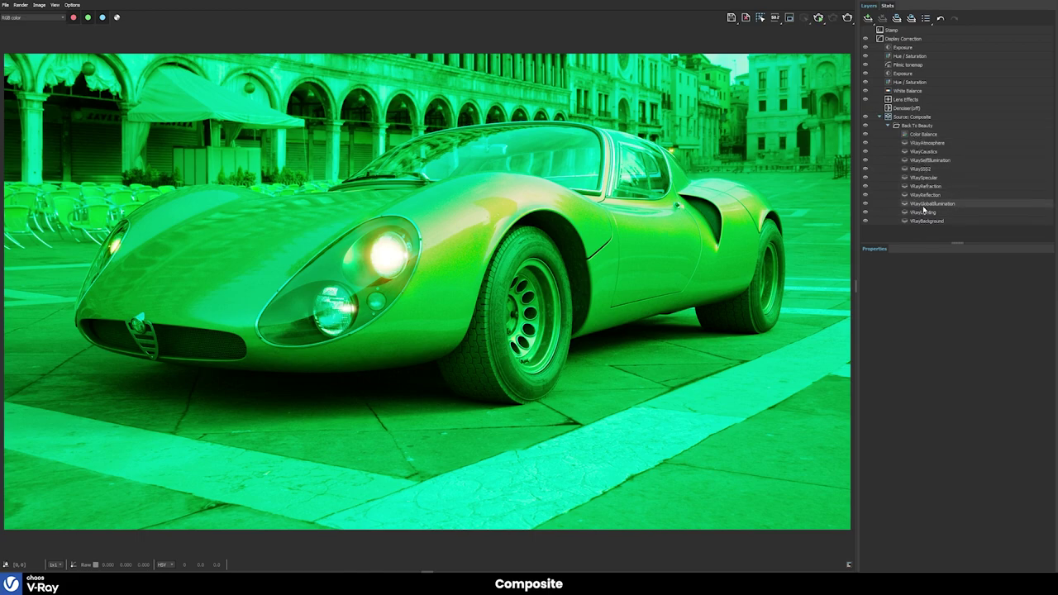
pyautogui.moveTo(924, 134); pyautogui.dragTo(930, 190)
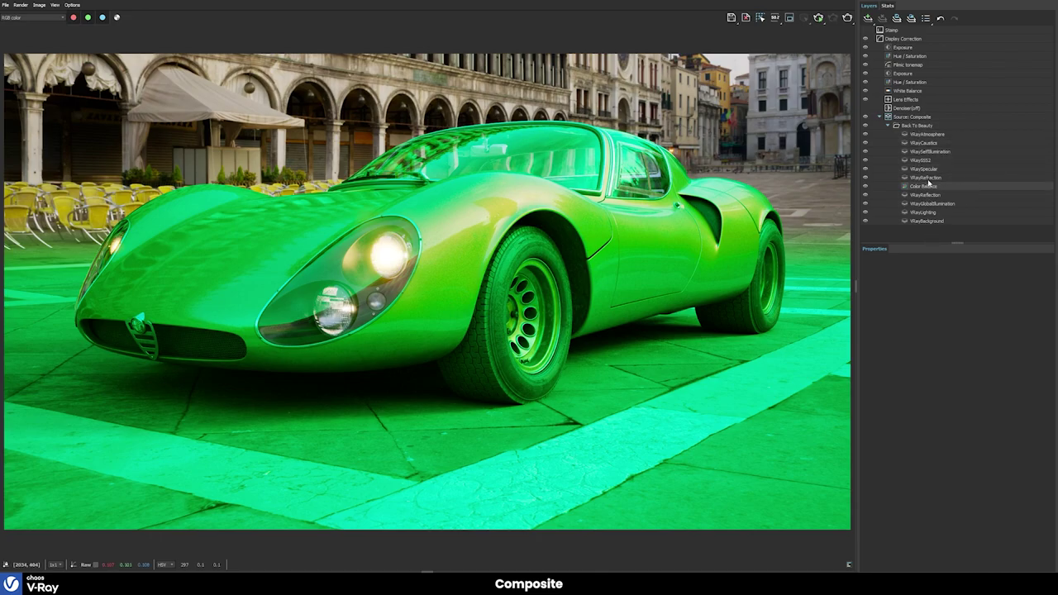
pyautogui.moveTo(930, 184); pyautogui.dragTo(923, 175)
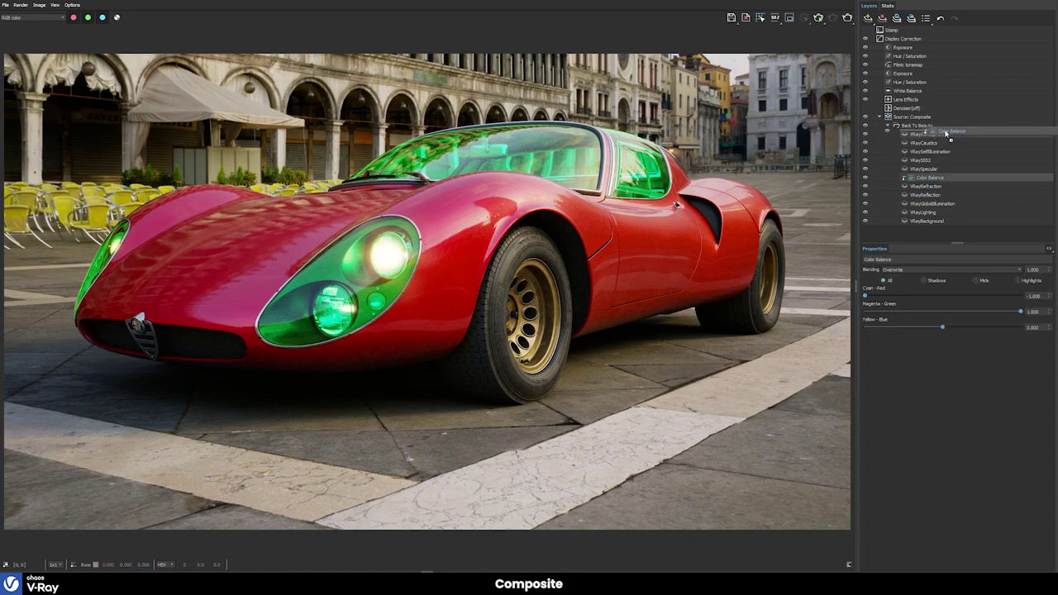
pyautogui.moveTo(924, 179); pyautogui.dragTo(943, 130)
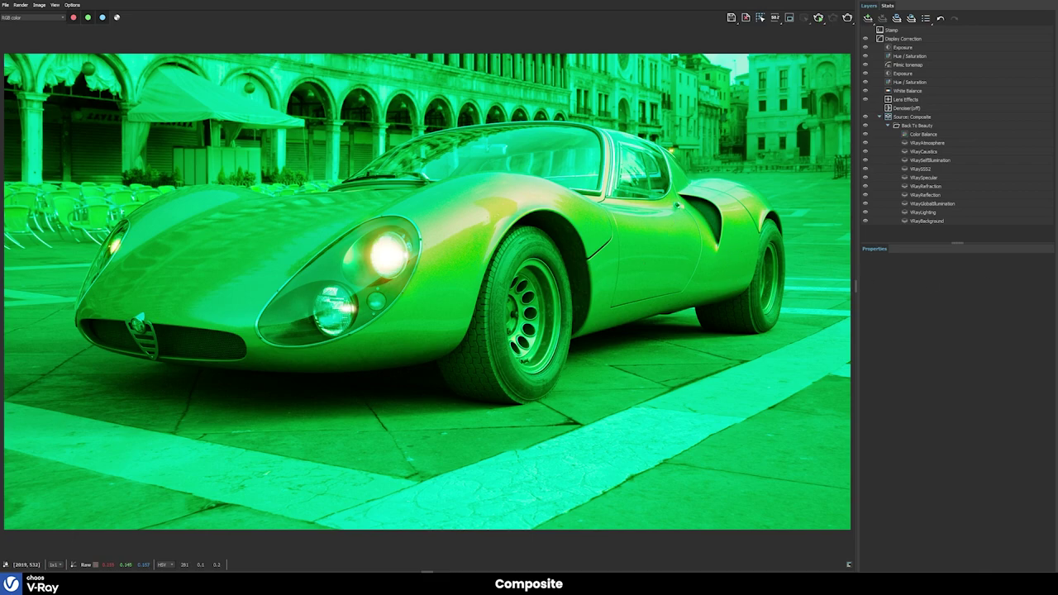
# - Add a Cryptomatte mask layer under Color Balance and toggle its preview on and off
pyautogui.click(929, 134)
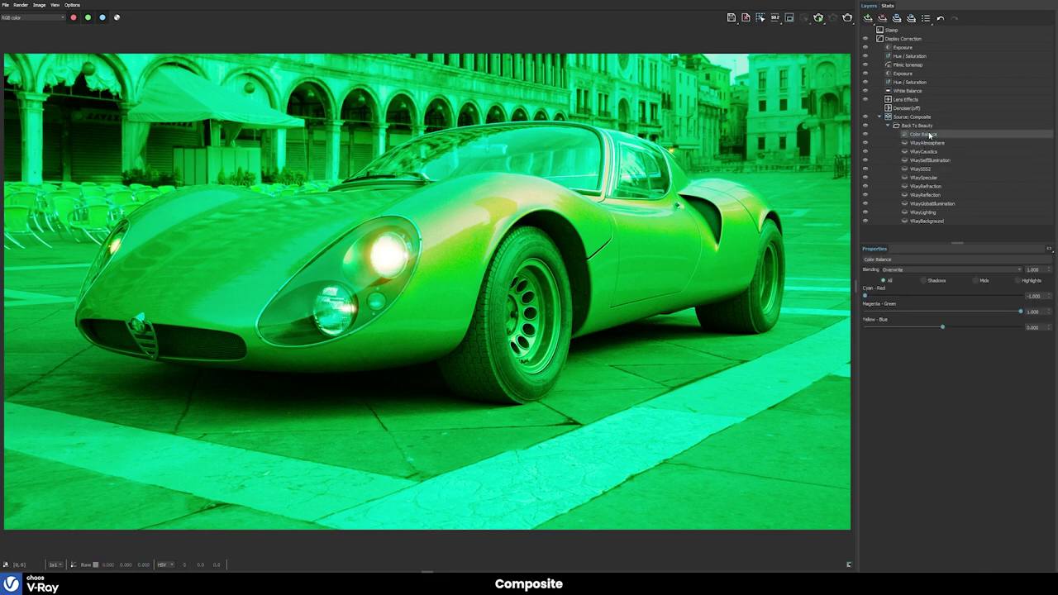
pyautogui.rightClick(929, 134)
pyautogui.moveTo(948, 186)
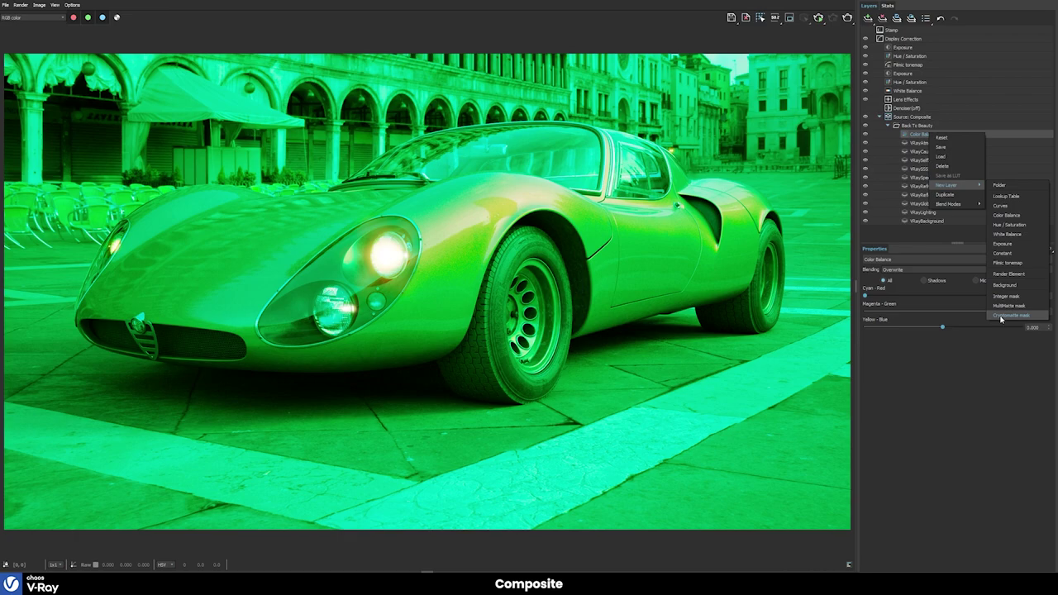
pyautogui.click(1001, 315)
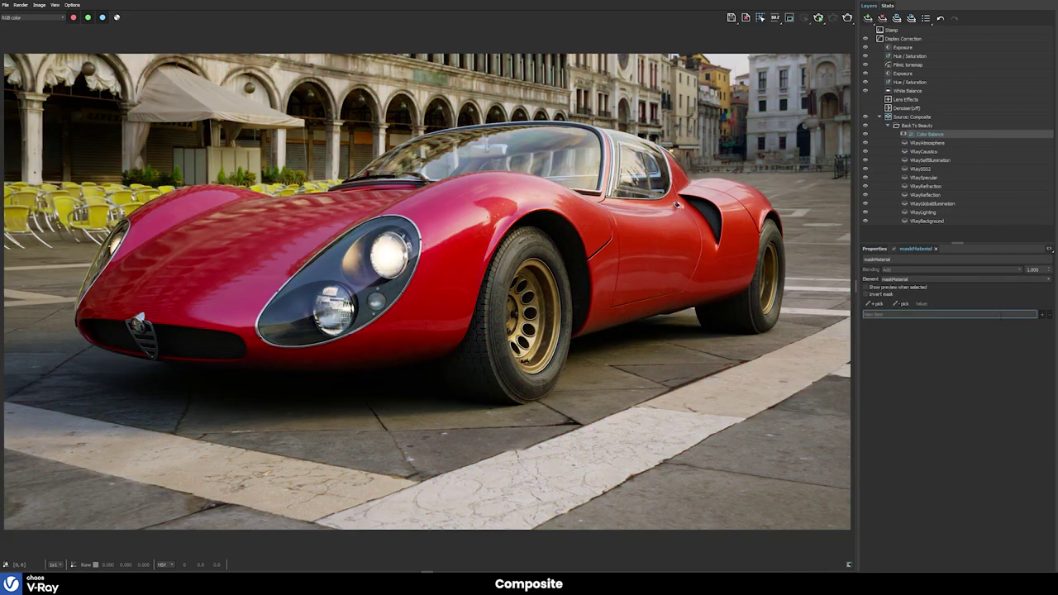
pyautogui.click(866, 286)
pyautogui.click(866, 288)
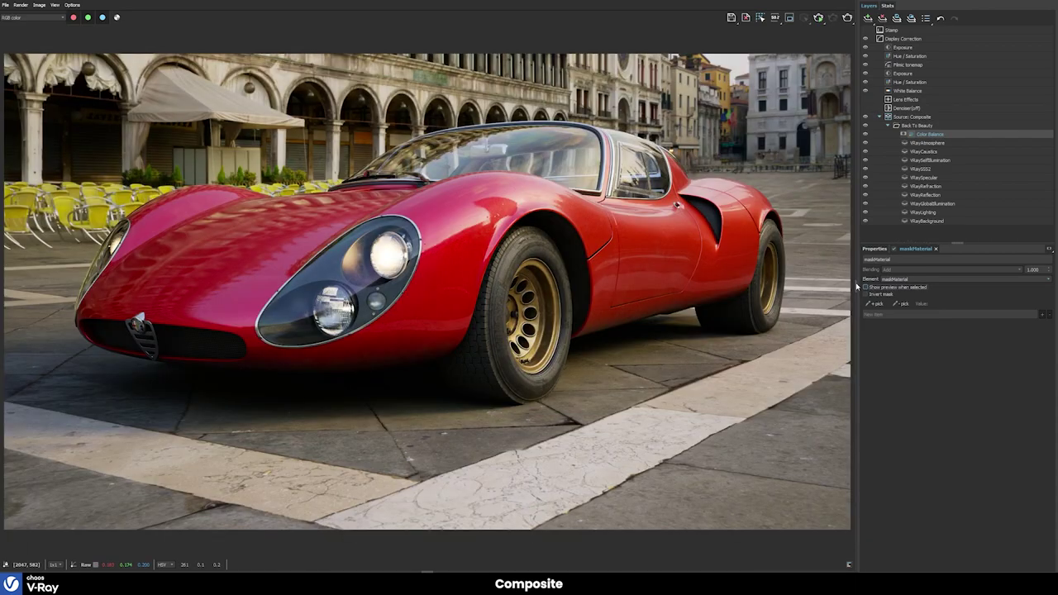
pyautogui.click(866, 287)
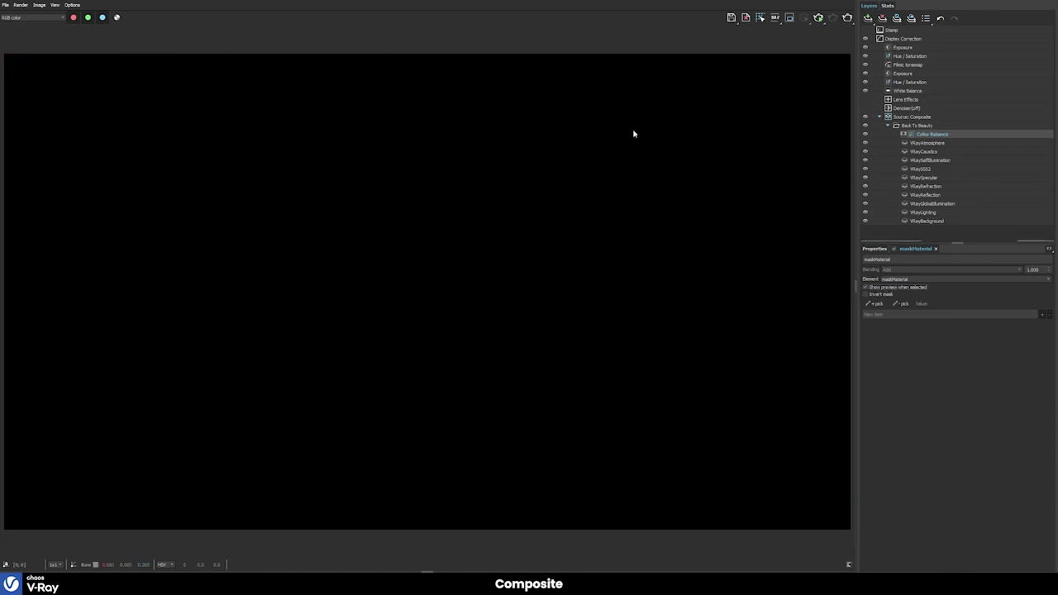
pyautogui.click(880, 287)
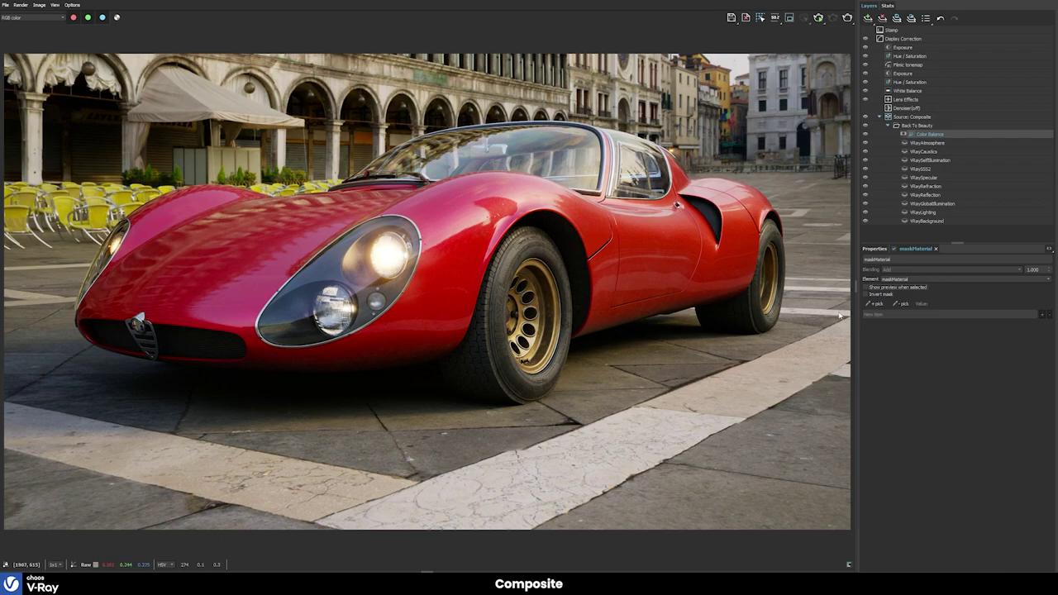
# - Pick the red car paint, tire and clear glass materials into the mask from the render
pyautogui.click(881, 306)
pyautogui.click(667, 263)
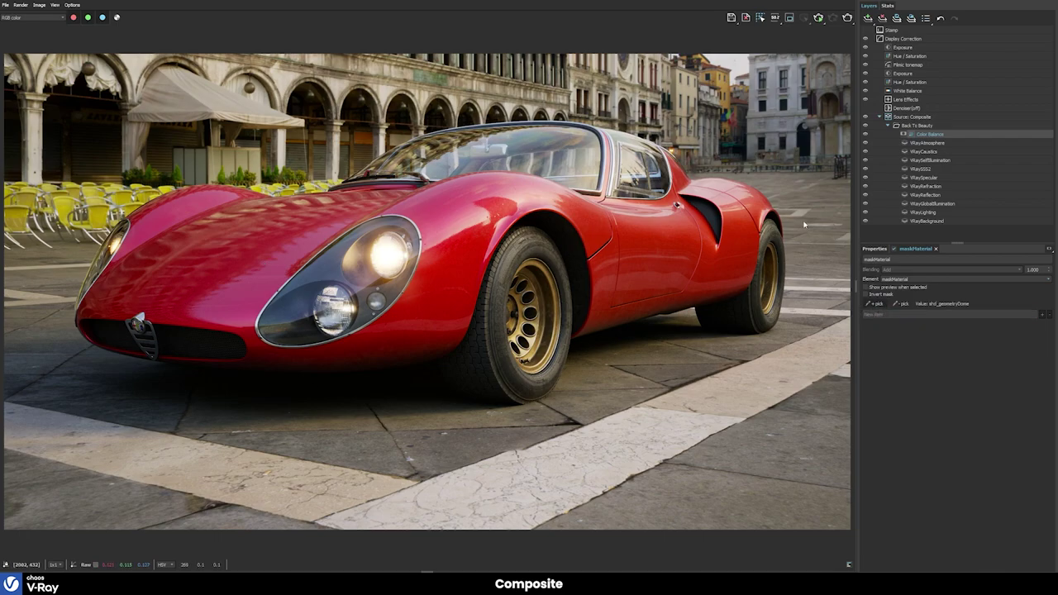
pyautogui.click(463, 222)
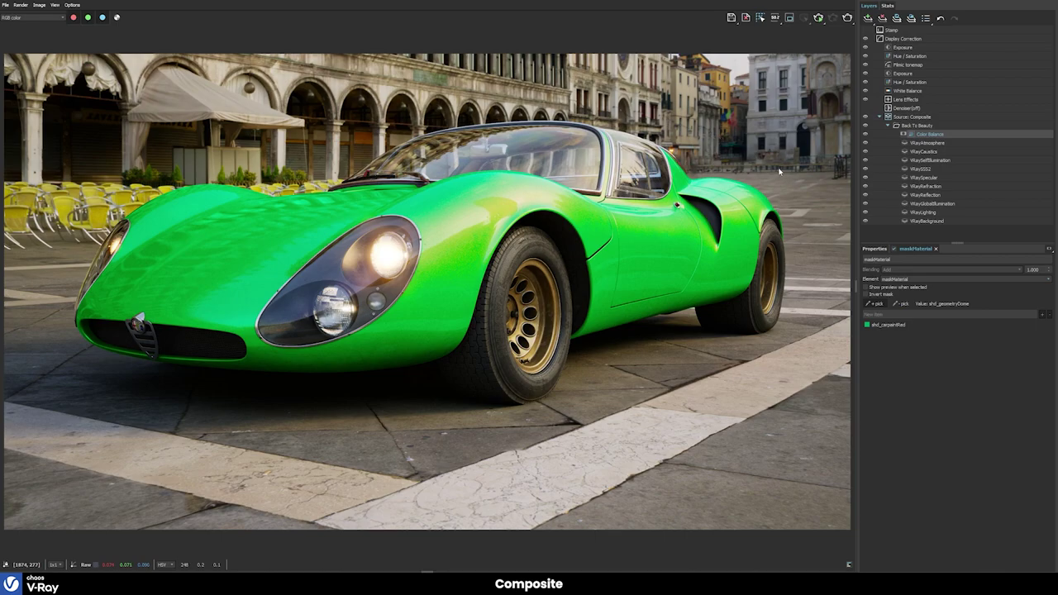
pyautogui.click(530, 242)
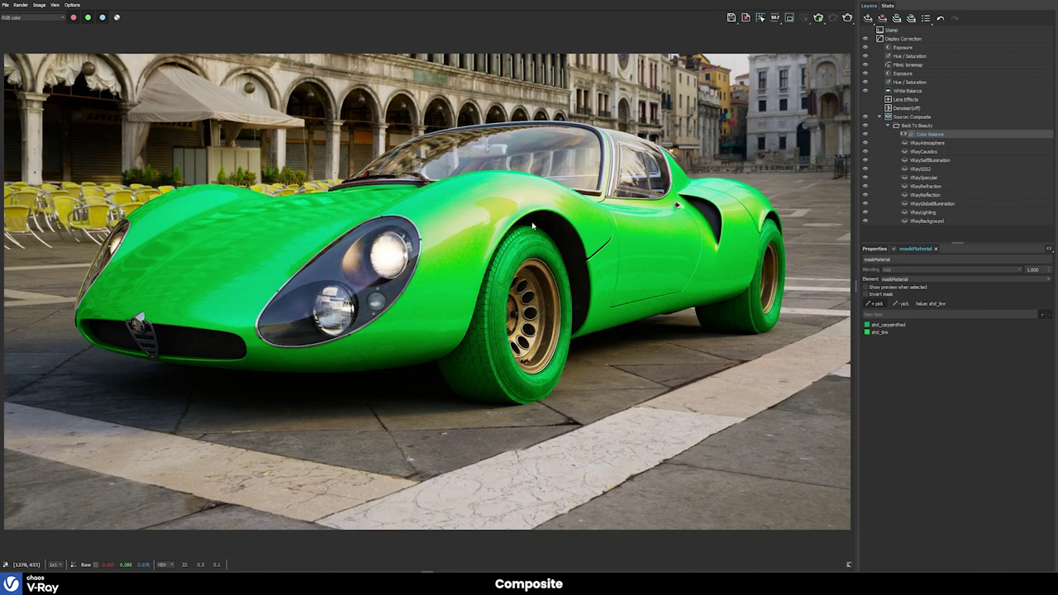
pyautogui.click(559, 149)
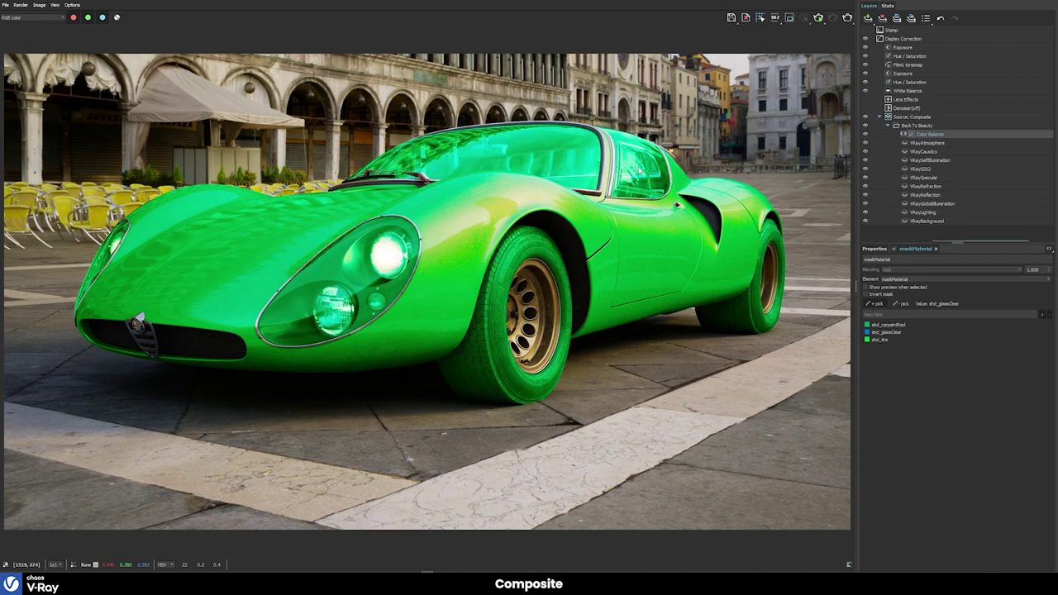
# - Remove the tire and glass materials, leaving only shd_carpaintRed in the mask
pyautogui.click(902, 305)
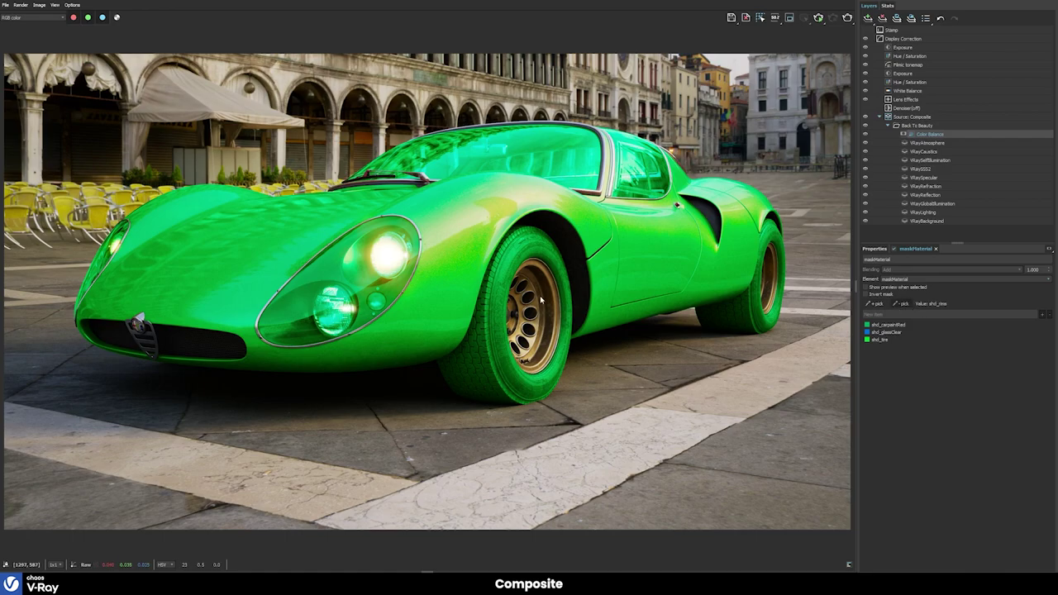
pyautogui.click(560, 282)
pyautogui.click(580, 165)
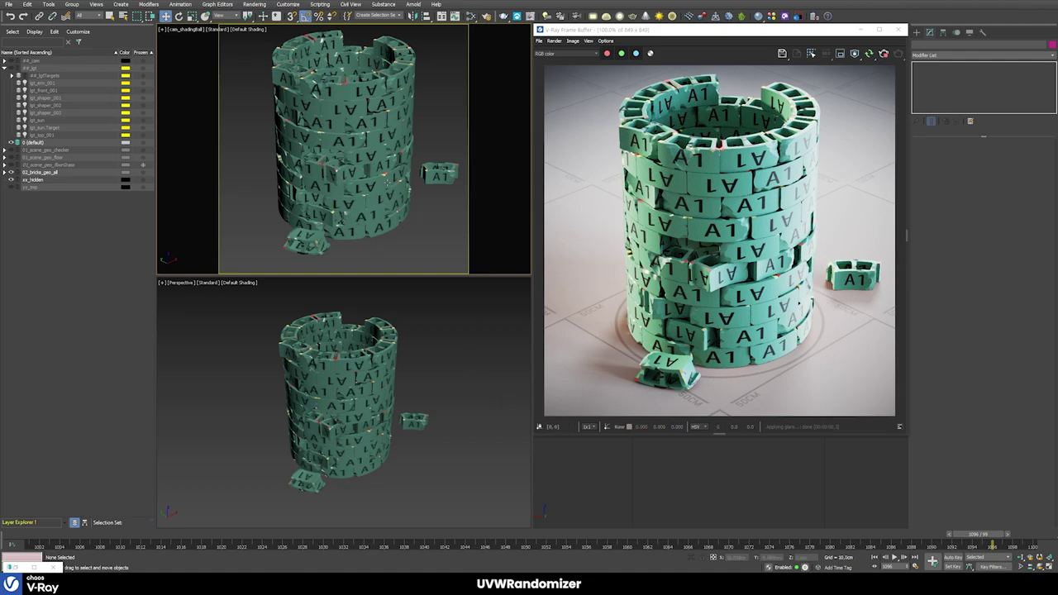
# - Preview the brick tower's 'checker' VRayBitmap, then open the Slate Material Editor with M
pyautogui.click(388, 183)
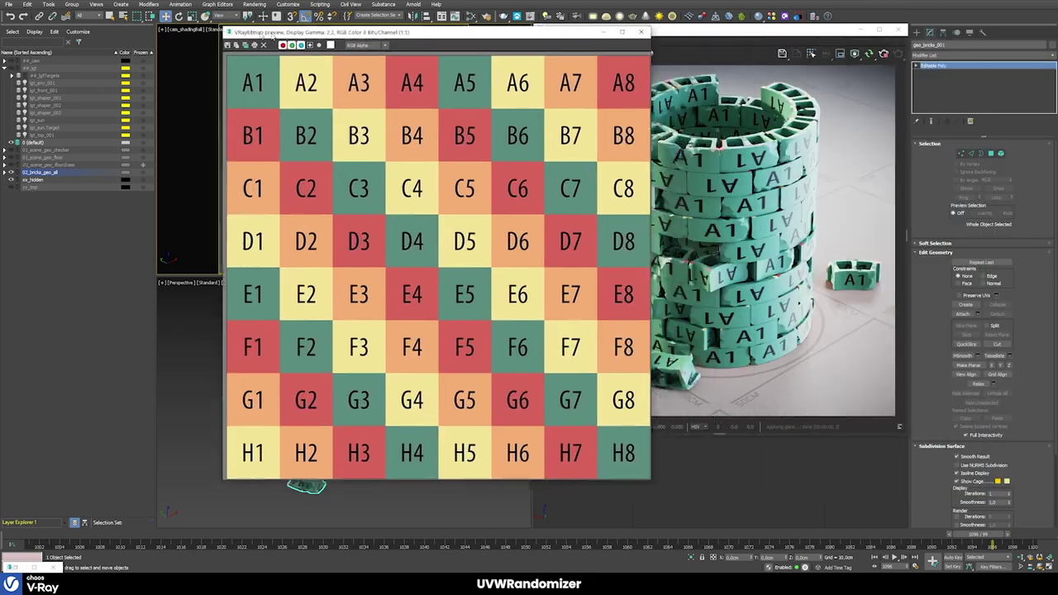
pyautogui.moveTo(273, 31); pyautogui.dragTo(237, 43)
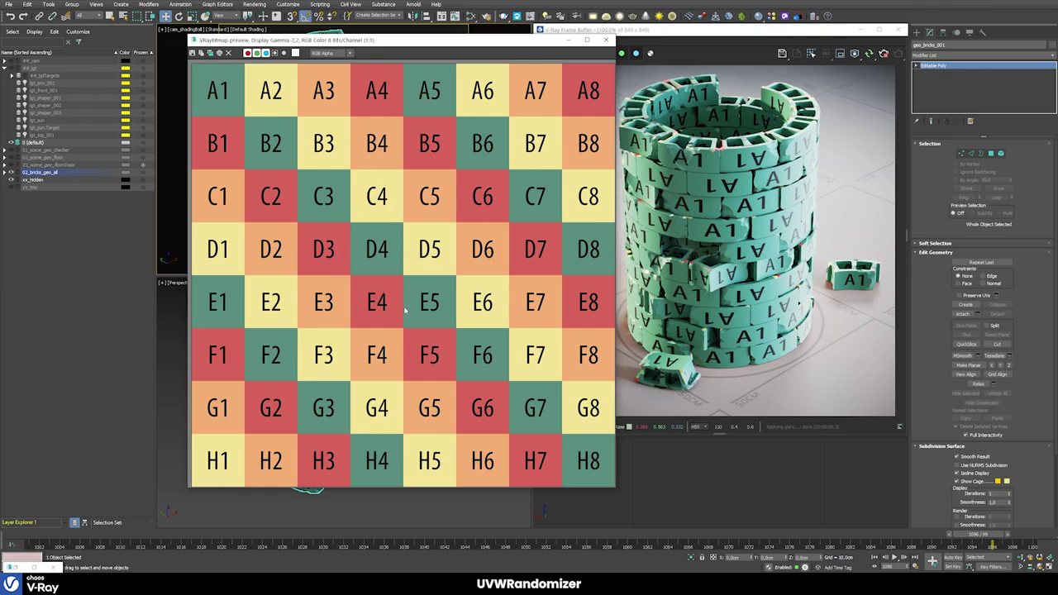
pyautogui.click(606, 39)
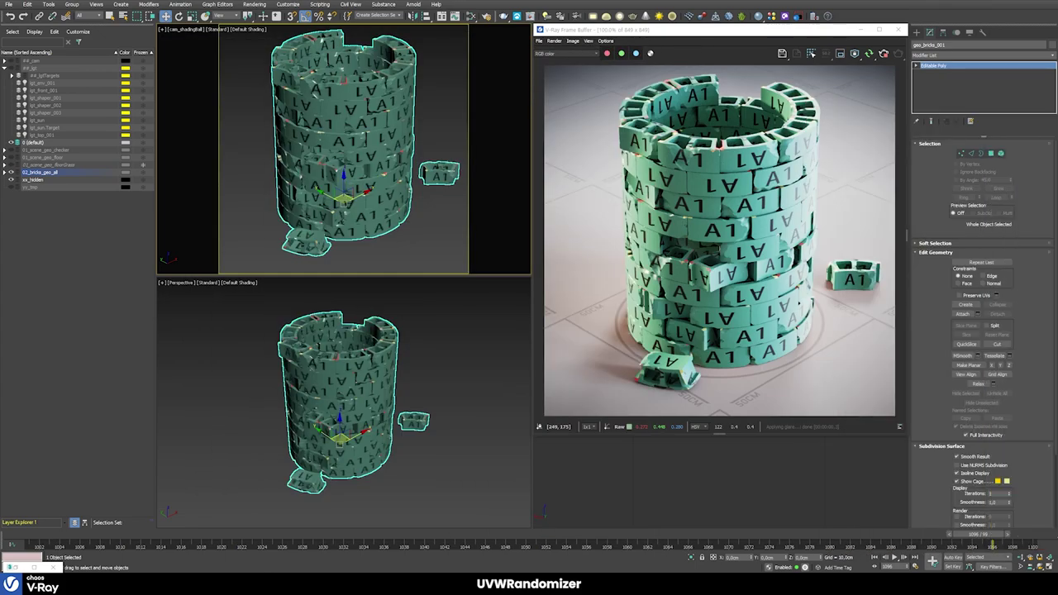
pyautogui.press('m')
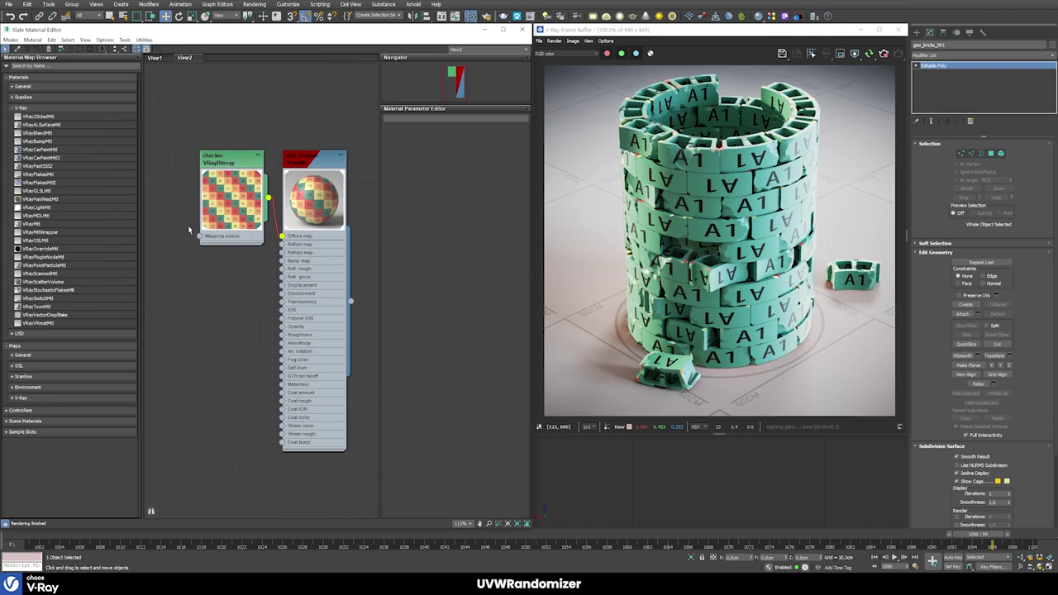
# - Feed the checker's mapping through a VRayUVWRandomizer set to randomize By element
pyautogui.write('VRayUVWRandomizer')
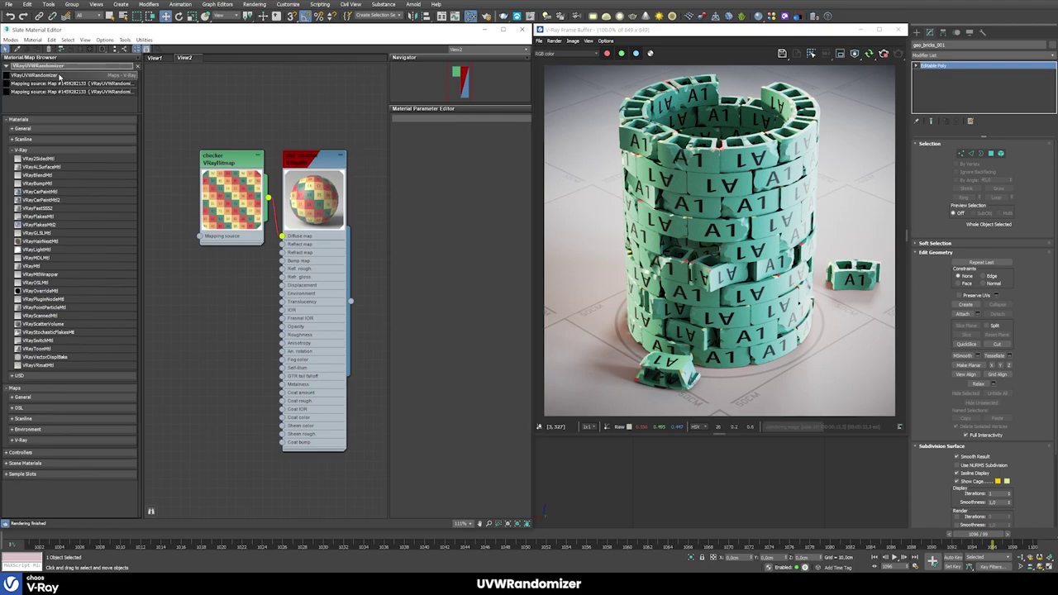
pyautogui.moveTo(35, 76)
pyautogui.mouseDown()
pyautogui.moveTo(189, 309)
pyautogui.moveTo(199, 237)
pyautogui.mouseUp()
pyautogui.click(219, 311)
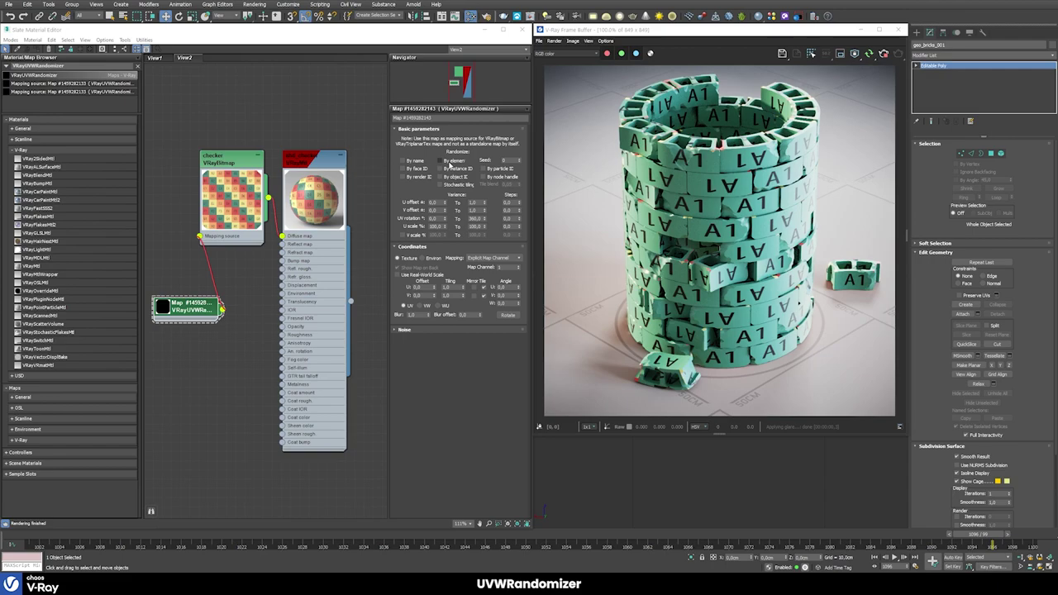
pyautogui.click(448, 162)
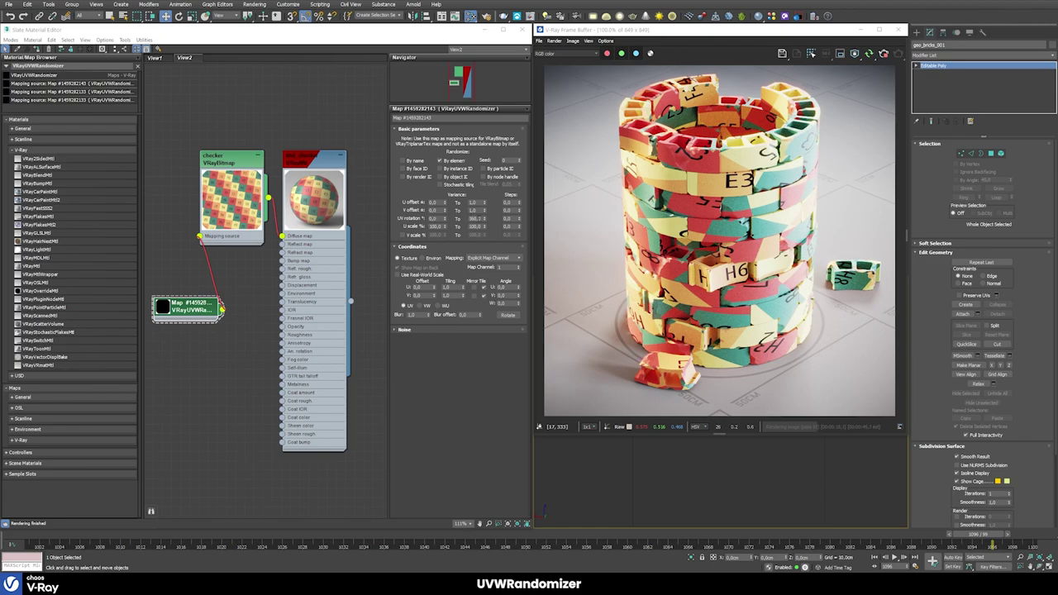
# - Set the randomizer's UV rotation To limit to 0 so bricks stop rotating
pyautogui.doubleClick(476, 218)
pyautogui.write('0')
pyautogui.press('Return')
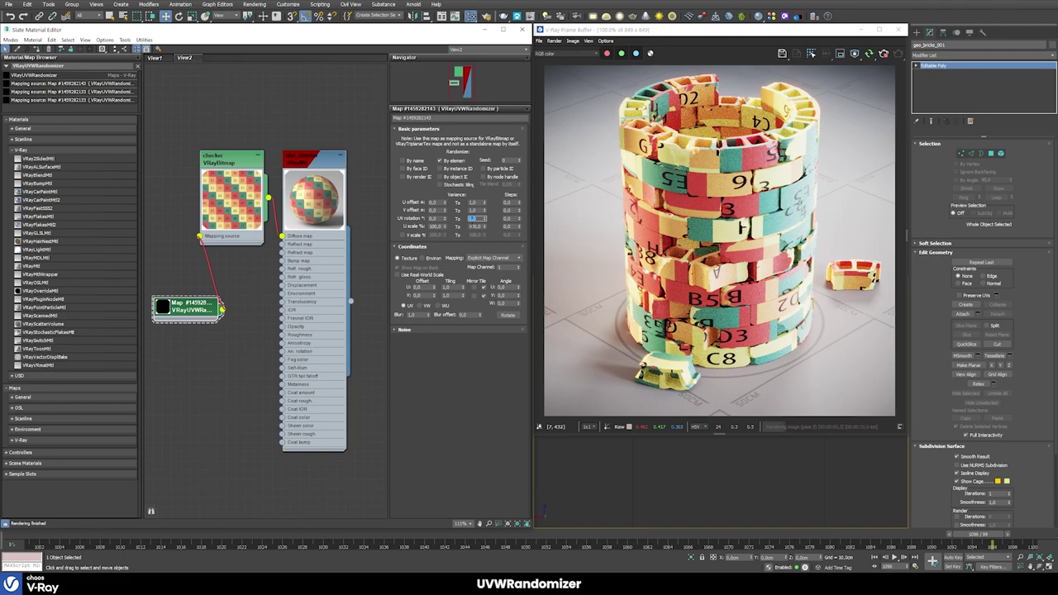
# - Set the U scale % To limit to 1000 and commit the Steps edits
pyautogui.click(478, 226)
pyautogui.write('1000')
pyautogui.press('Return')
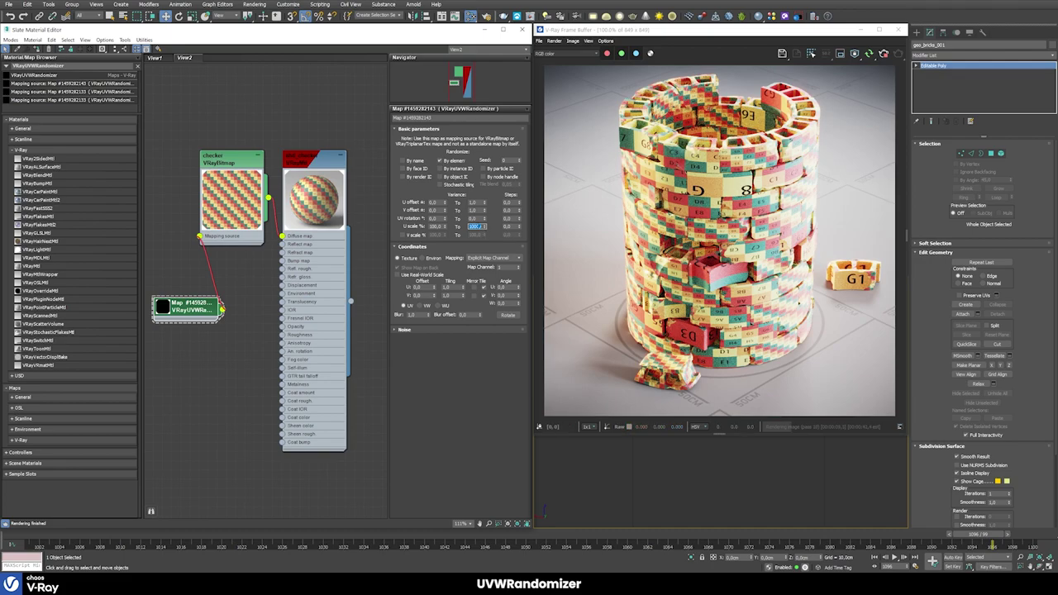
pyautogui.press('Return')
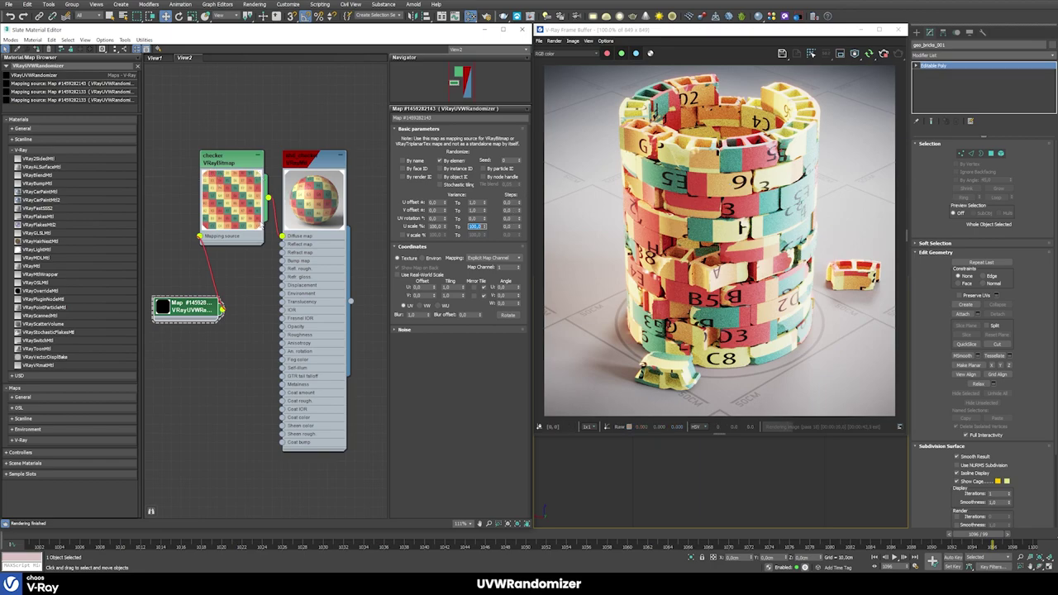
pyautogui.click(512, 201)
pyautogui.press('Tab')
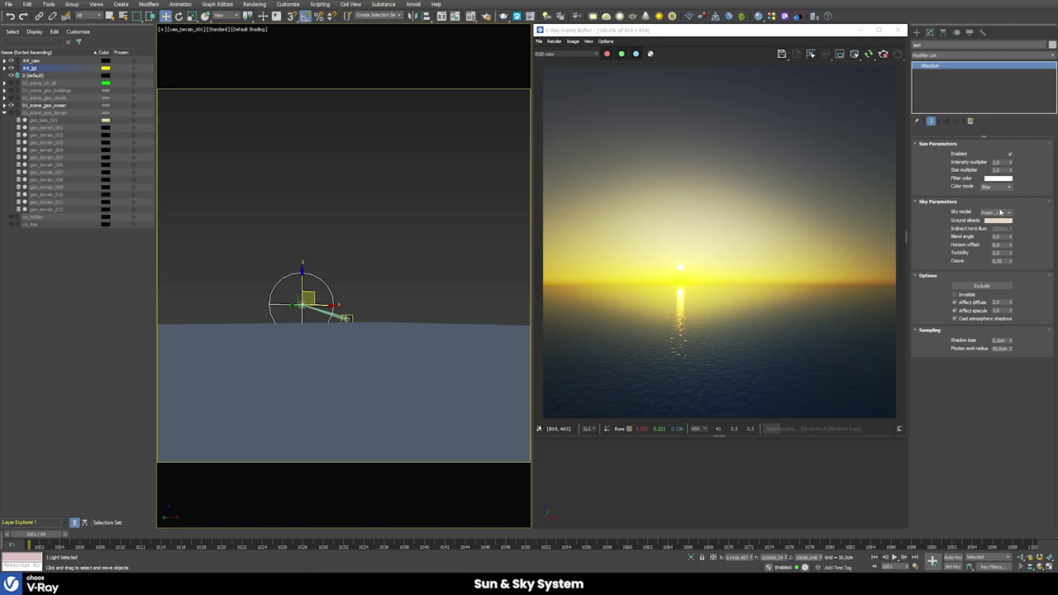
# - Switch the VRaySun sky model to Improved and check it in Environment and Effects
pyautogui.click(1008, 213)
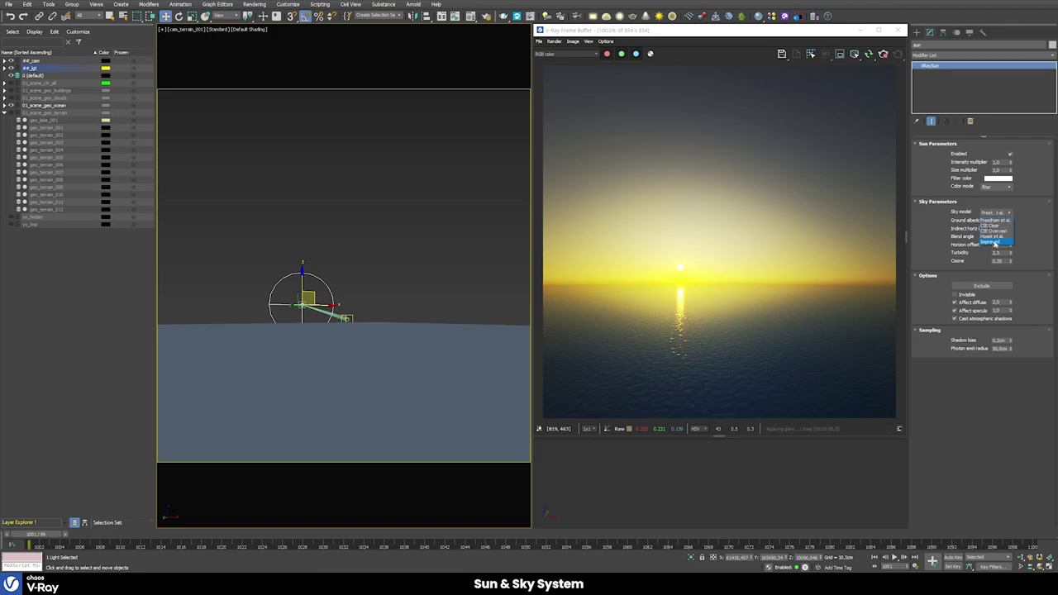
pyautogui.click(992, 241)
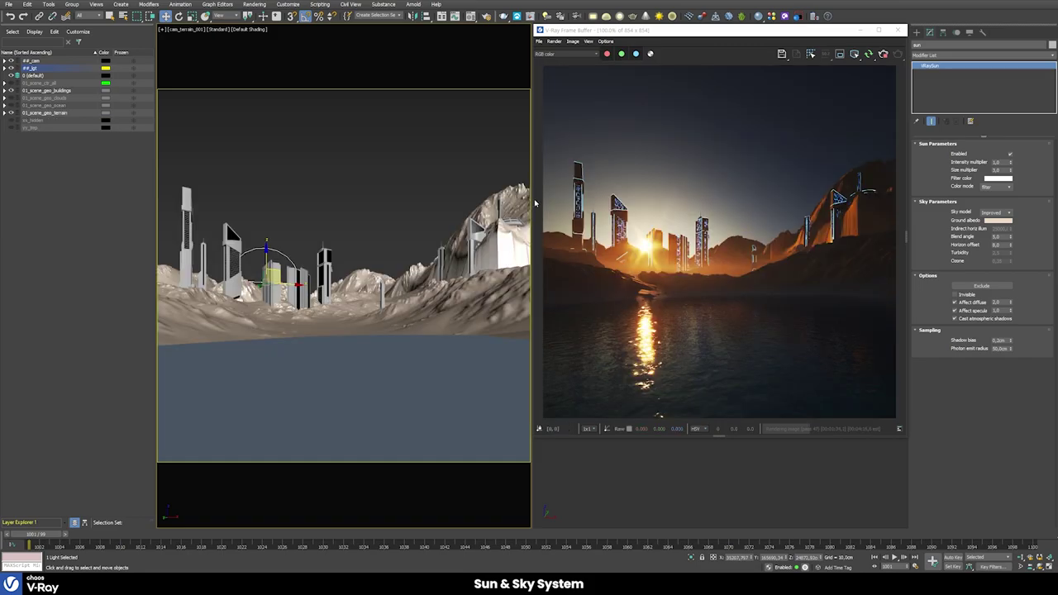
pyautogui.press('8')
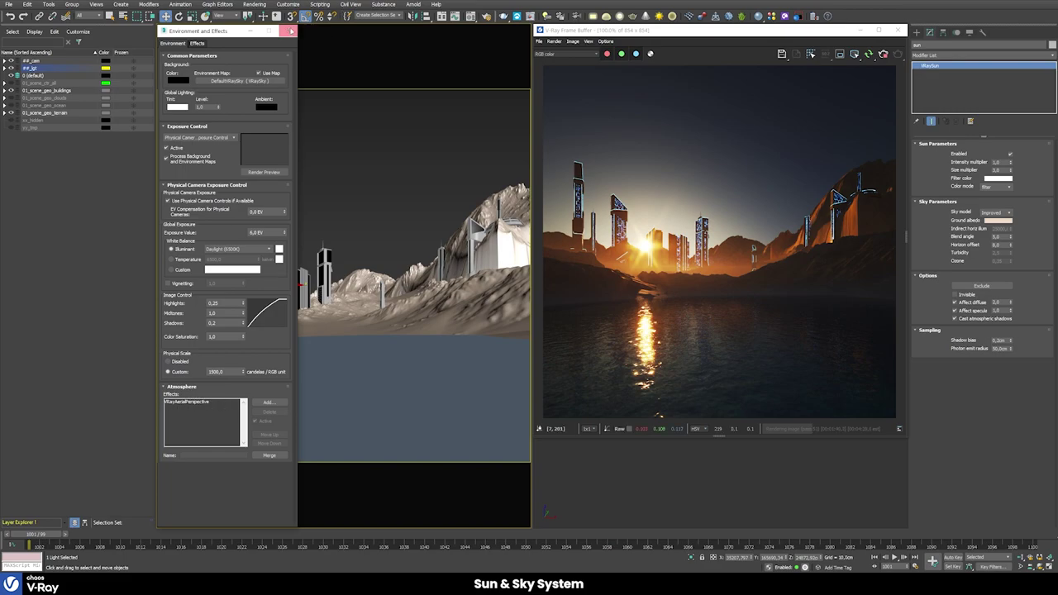
pyautogui.click(288, 31)
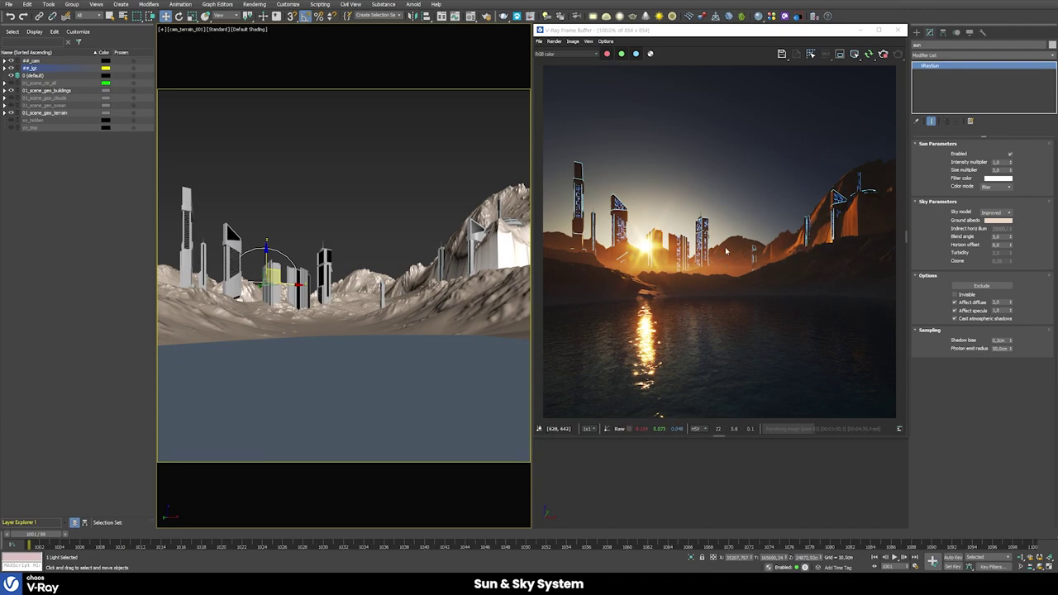
# - Raise the sun to daylight and compare Hosek et al., Preetham et al., ending on Improved
pyautogui.moveTo(279, 268)
pyautogui.mouseDown()
pyautogui.moveTo(417, 244)
pyautogui.moveTo(432, 212)
pyautogui.mouseUp()
pyautogui.click(996, 213)
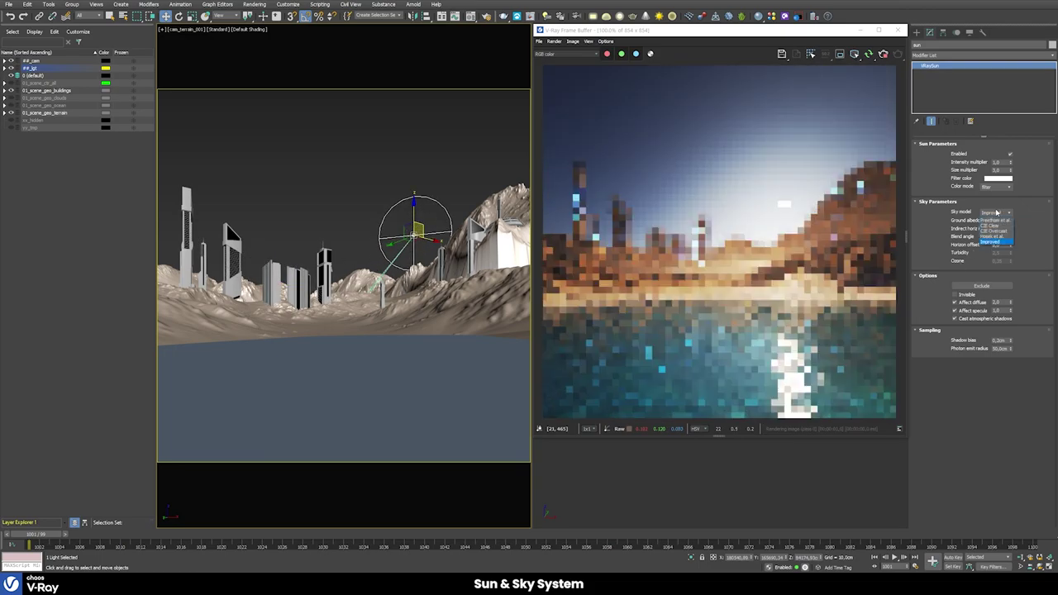
pyautogui.click(992, 236)
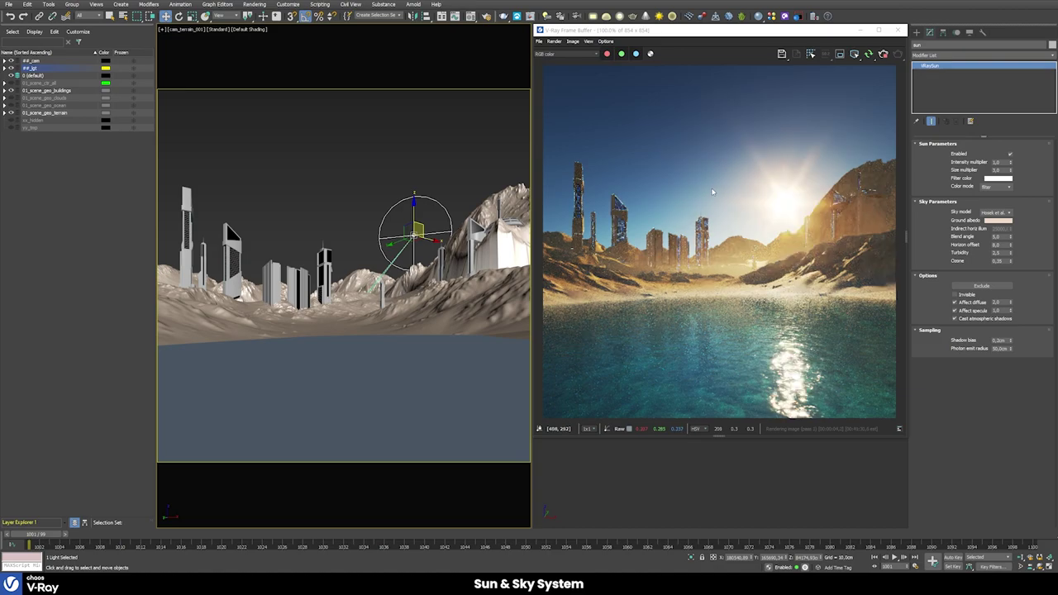
pyautogui.click(998, 213)
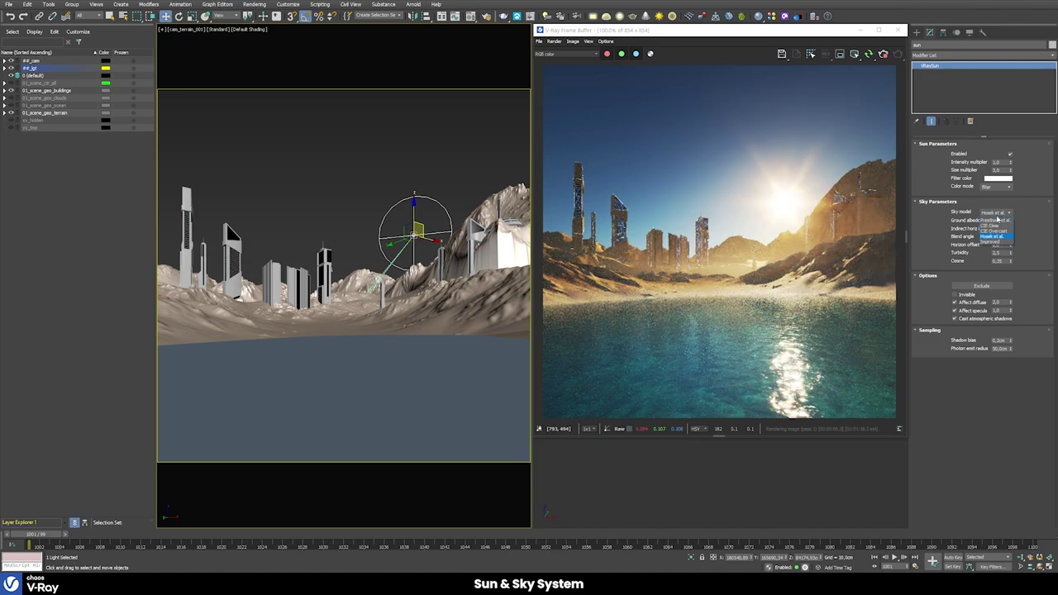
pyautogui.click(992, 220)
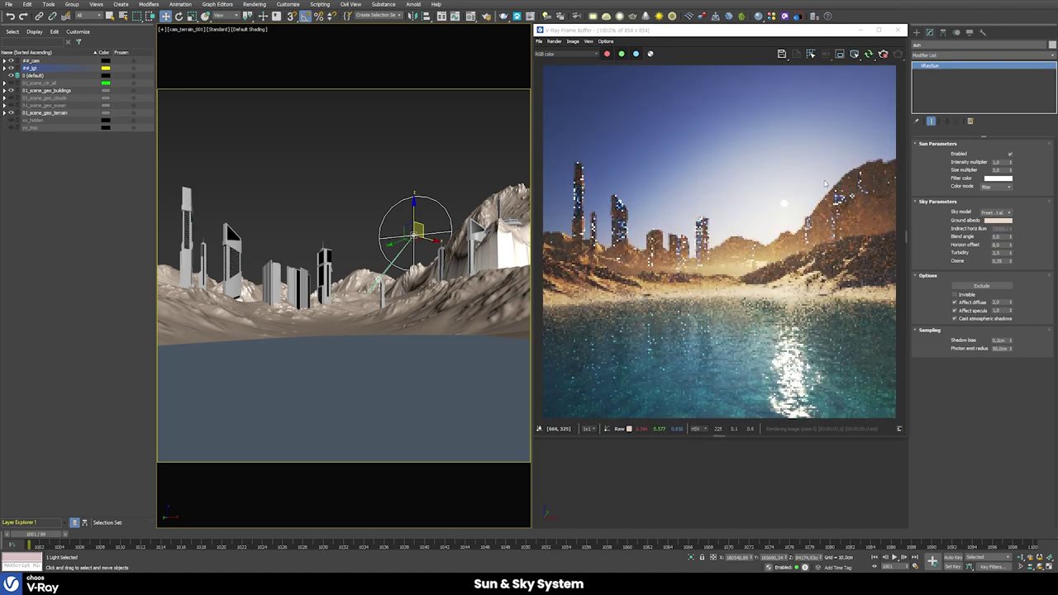
pyautogui.click(992, 213)
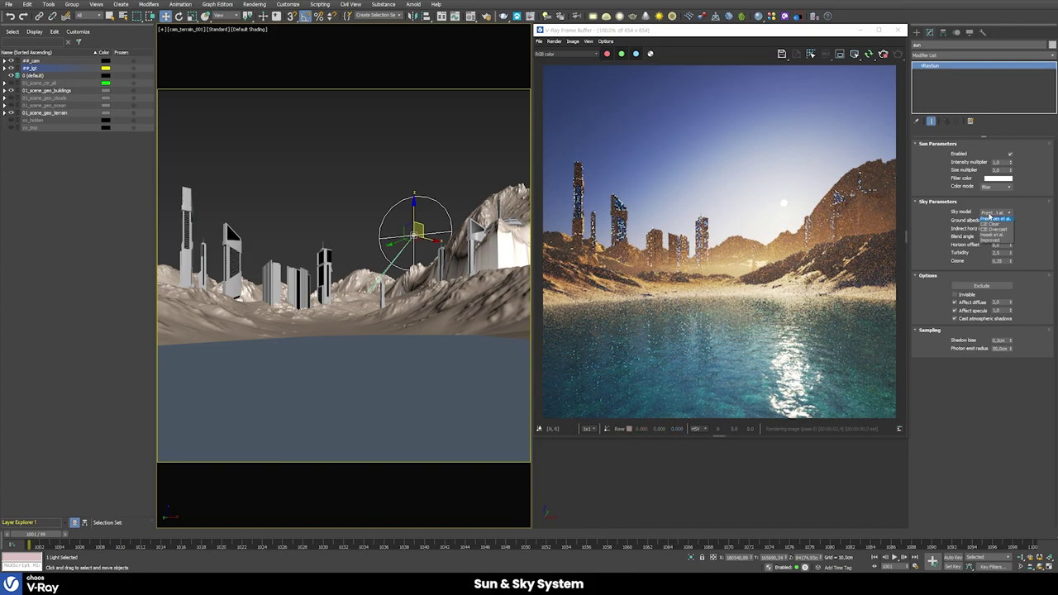
pyautogui.click(984, 244)
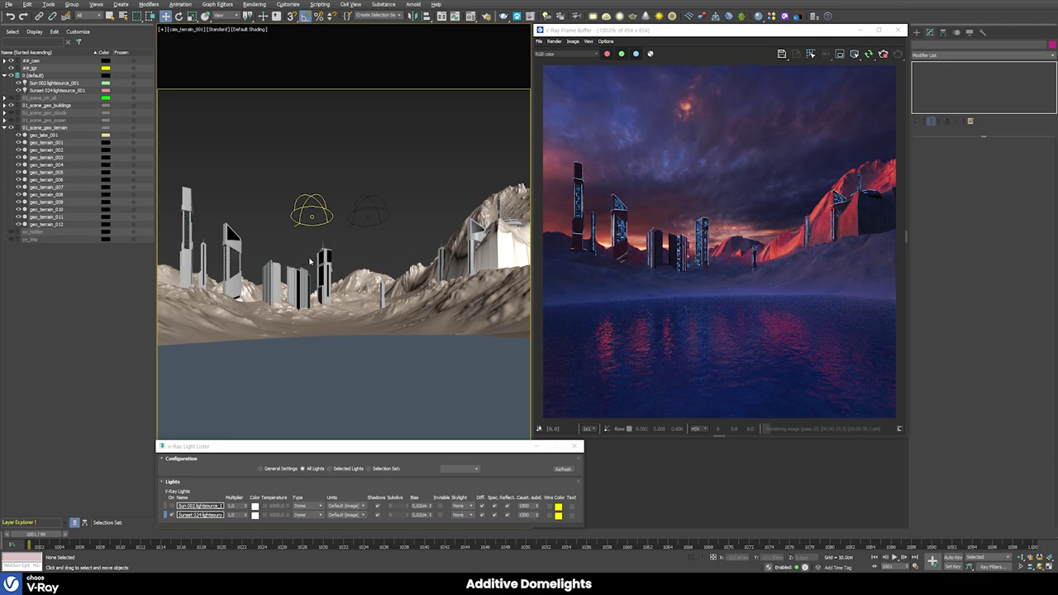
# - Toggle the dome lights' On boxes to show daylight alone, then both together
pyautogui.click(173, 516)
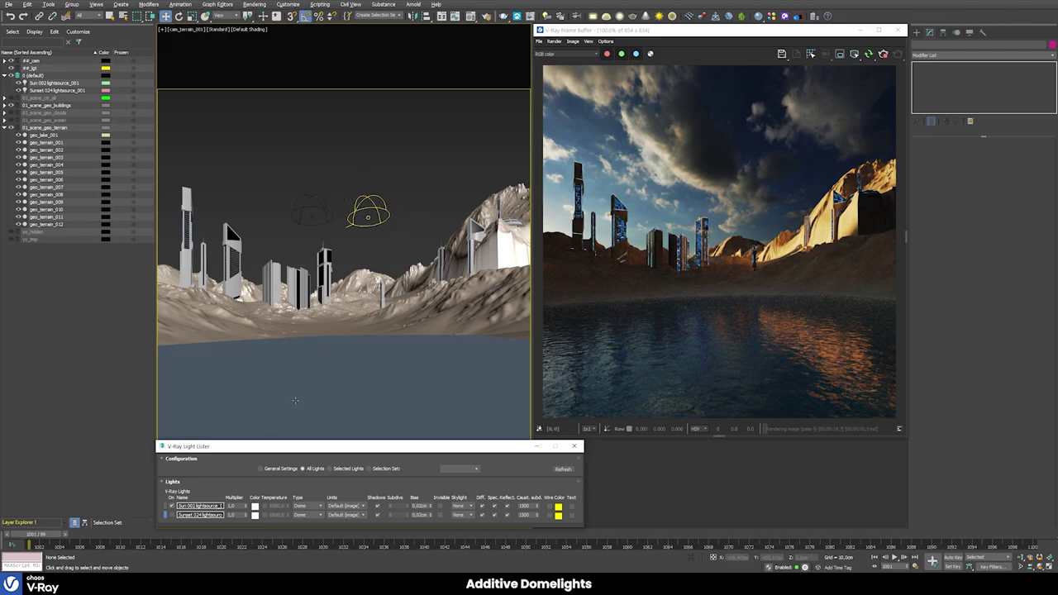
pyautogui.click(171, 515)
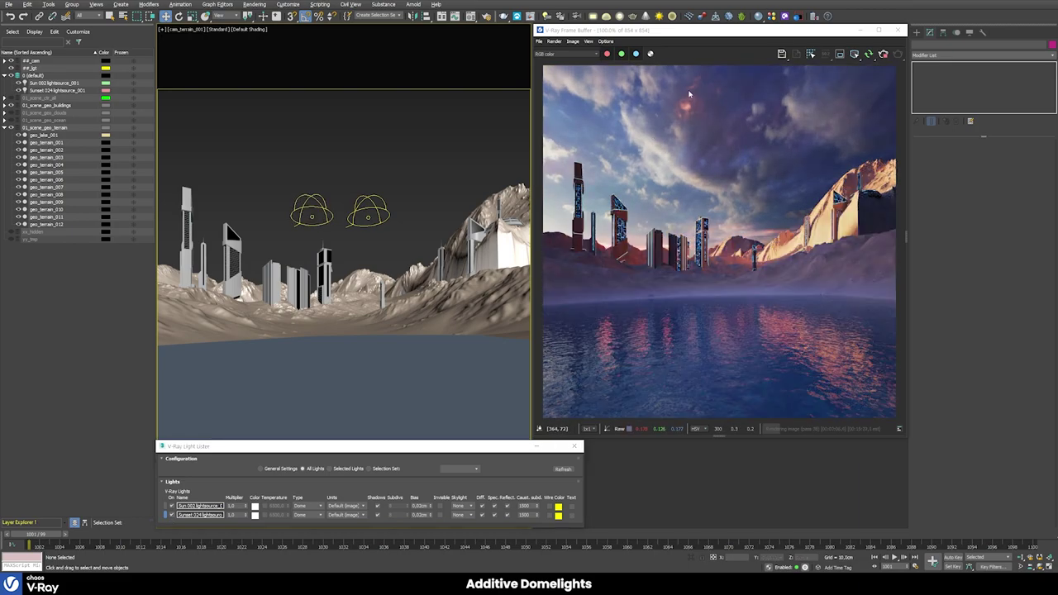
pyautogui.click(172, 506)
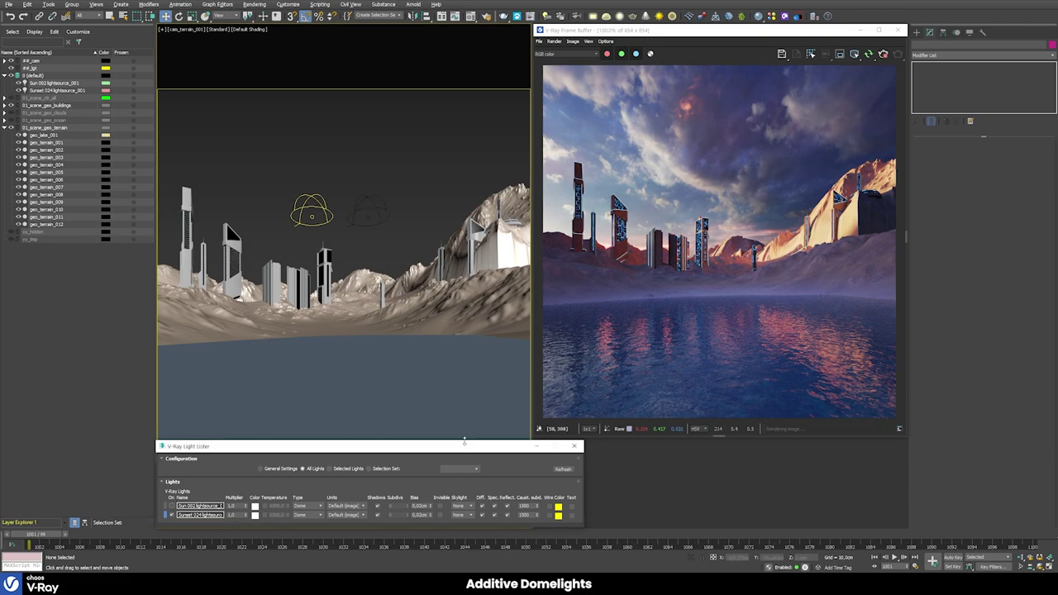
pyautogui.click(172, 506)
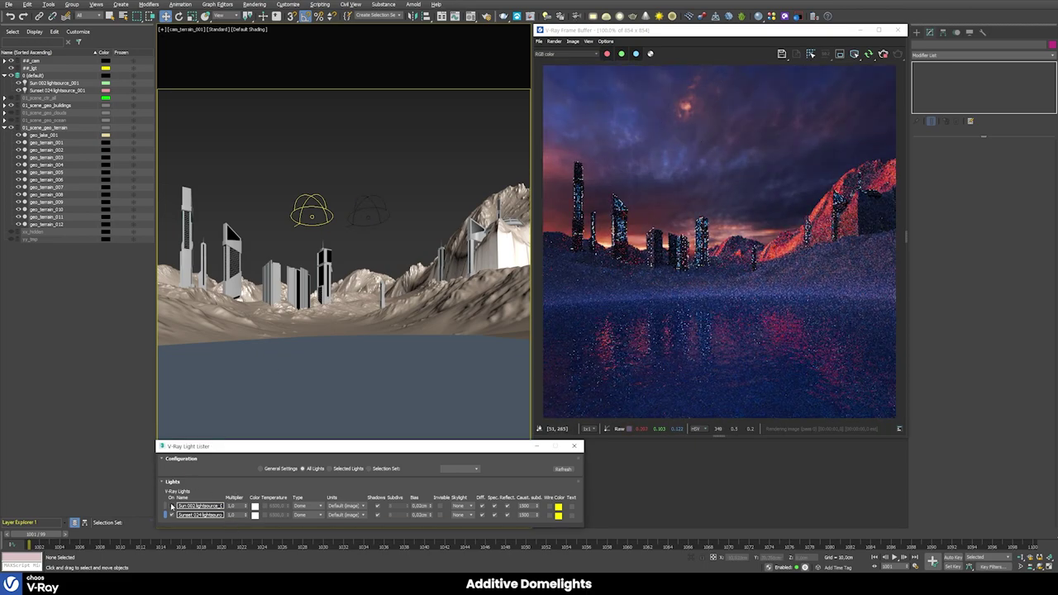